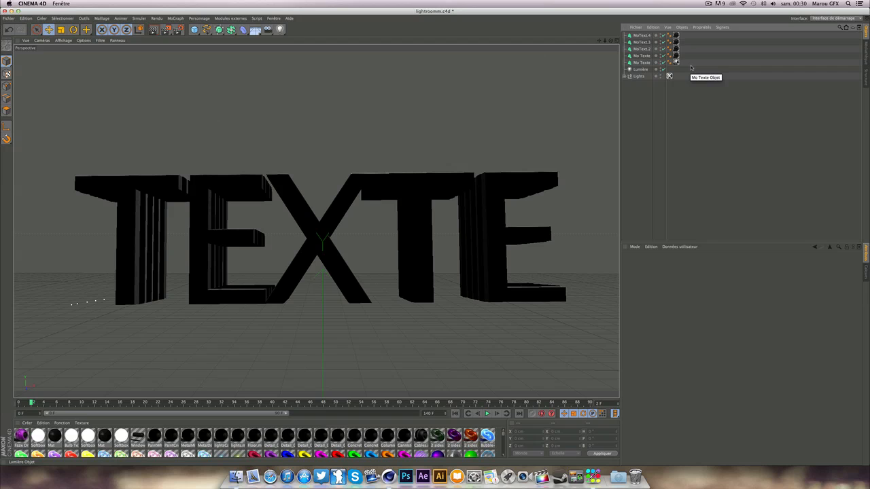
# Step: Change the wording of all five MoText objects together to TUTO
pyautogui.moveTo(689, 66); pyautogui.dragTo(636, 31)
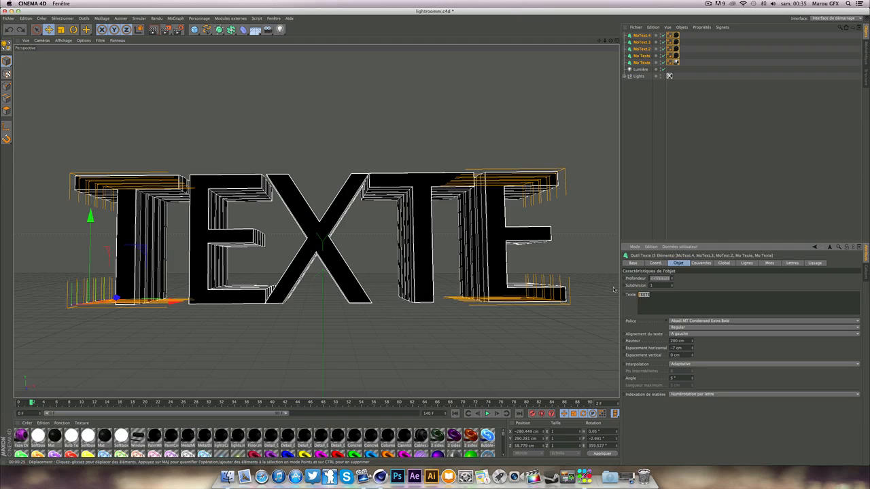
pyautogui.write('TUTO')
pyautogui.click(296, 239)
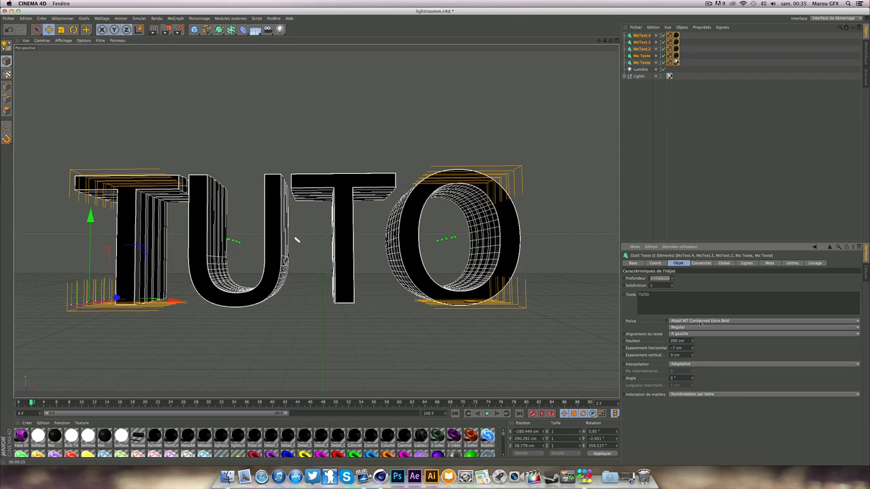
# Step: Set the font of the selected text objects to Nero
pyautogui.click(701, 323)
pyautogui.scroll(-10, 698, 316)
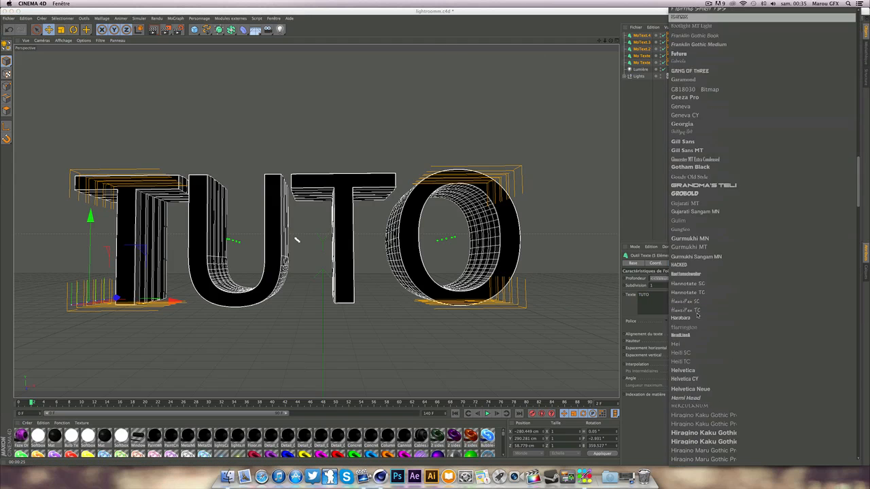
pyautogui.scroll(-10, 697, 316)
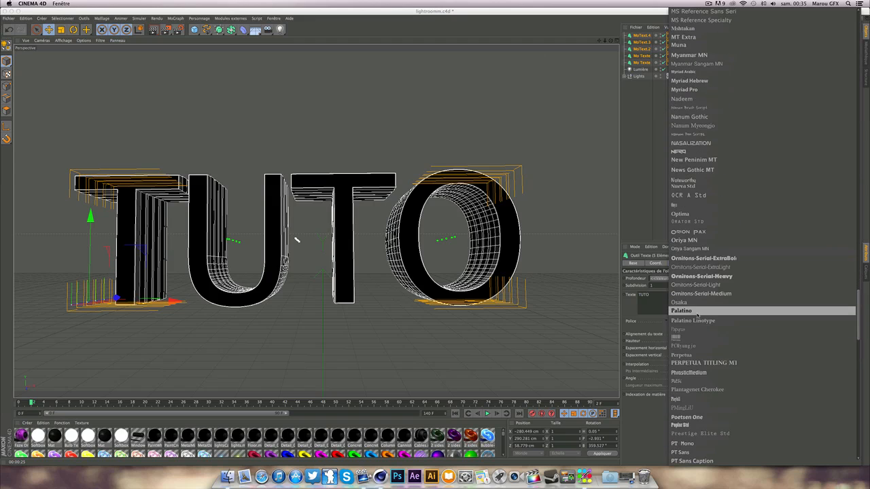
pyautogui.scroll(-5, 698, 316)
pyautogui.scroll(-8, 698, 316)
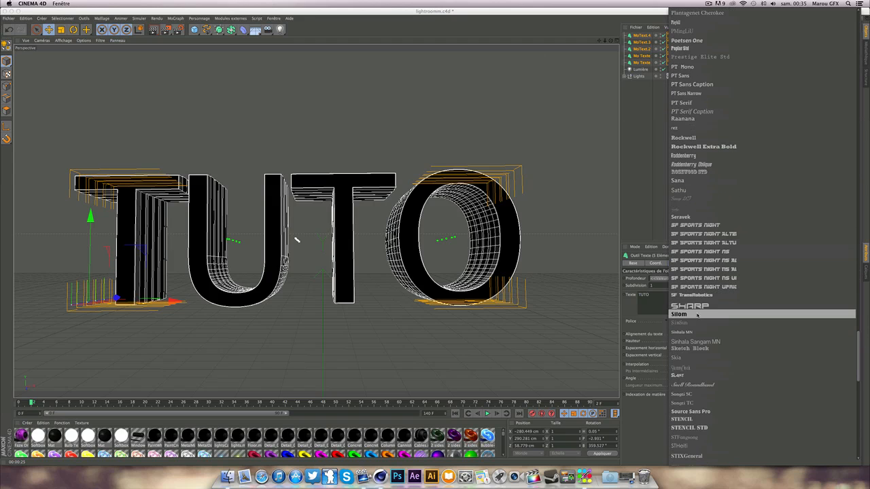
pyautogui.click(768, 360)
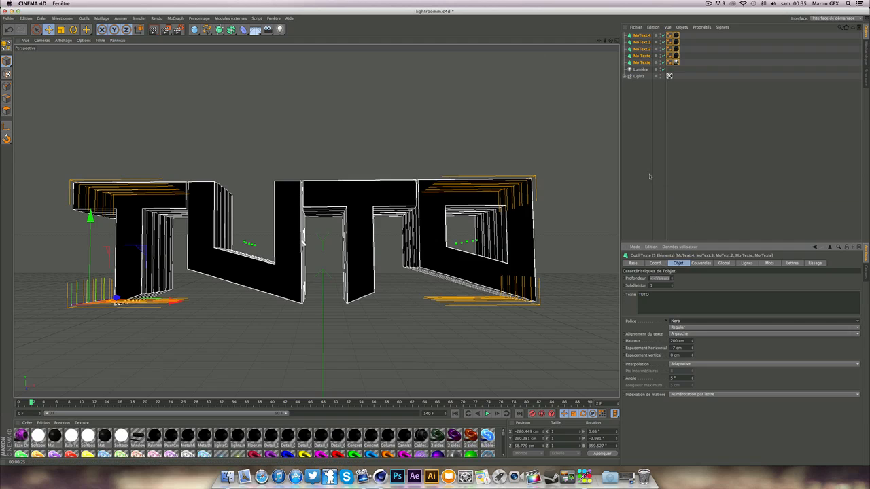
# Step: Move the five text objects about 12 cm in the positive X direction and render the view with them selected
pyautogui.moveTo(159, 303); pyautogui.dragTo(167, 303)
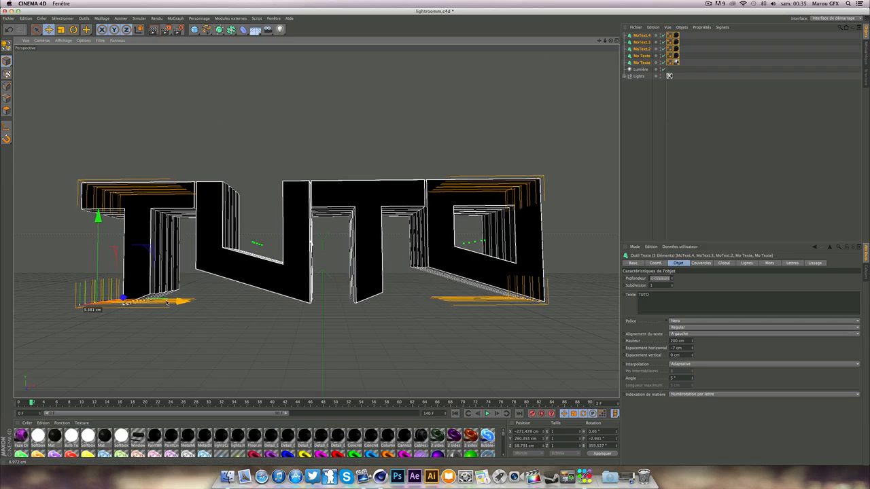
pyautogui.click(320, 149)
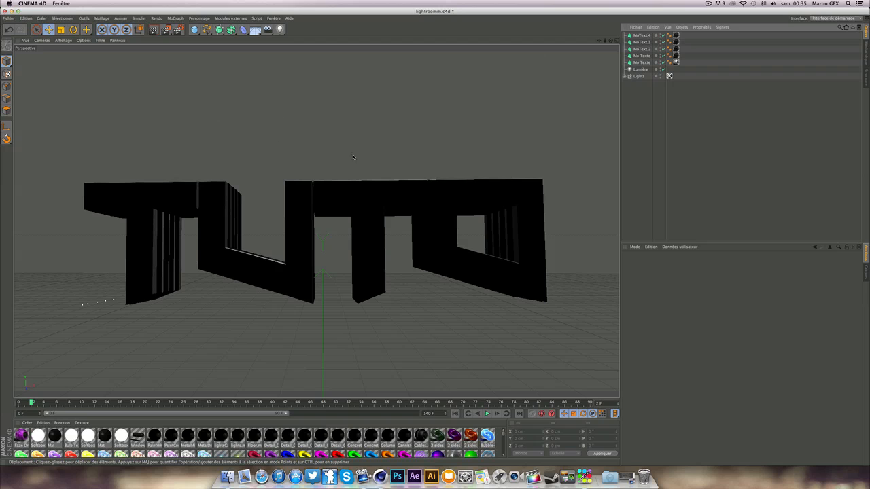
pyautogui.moveTo(691, 68); pyautogui.dragTo(637, 32)
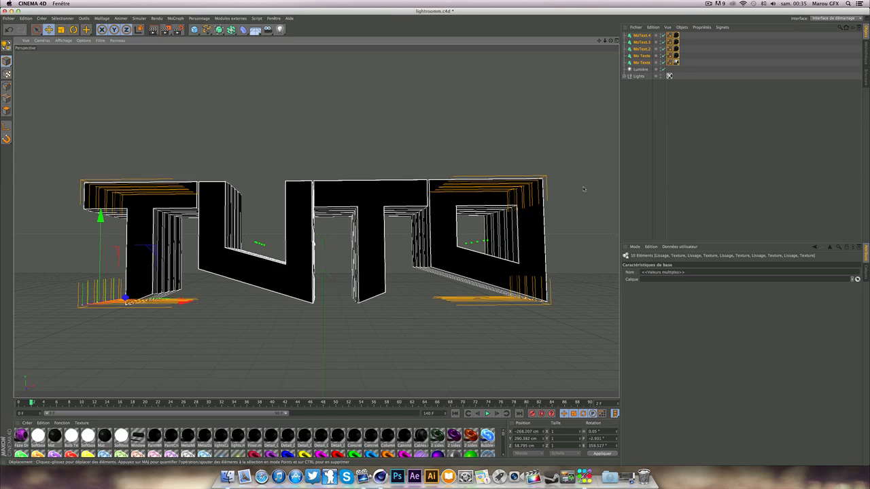
pyautogui.click(153, 29)
pyautogui.click(160, 117)
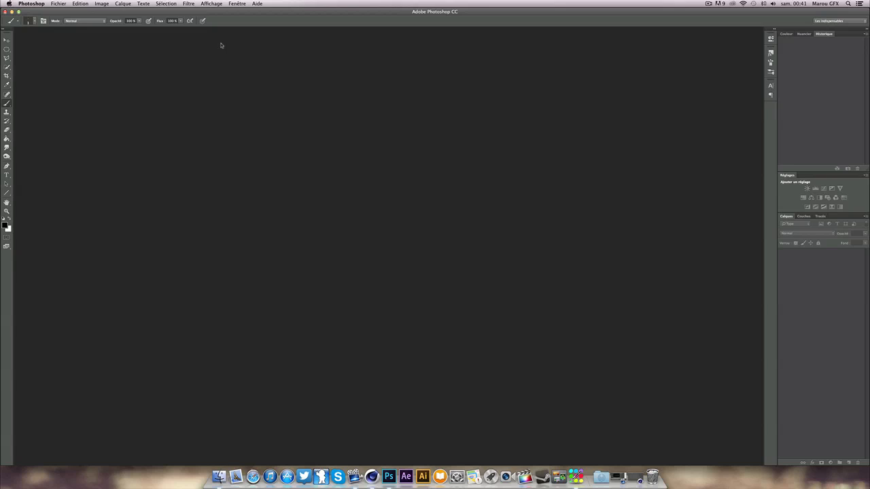
# Step: Create a new transparent document 800 pixels wide and 800 pixels high
pyautogui.click(58, 3)
pyautogui.click(67, 13)
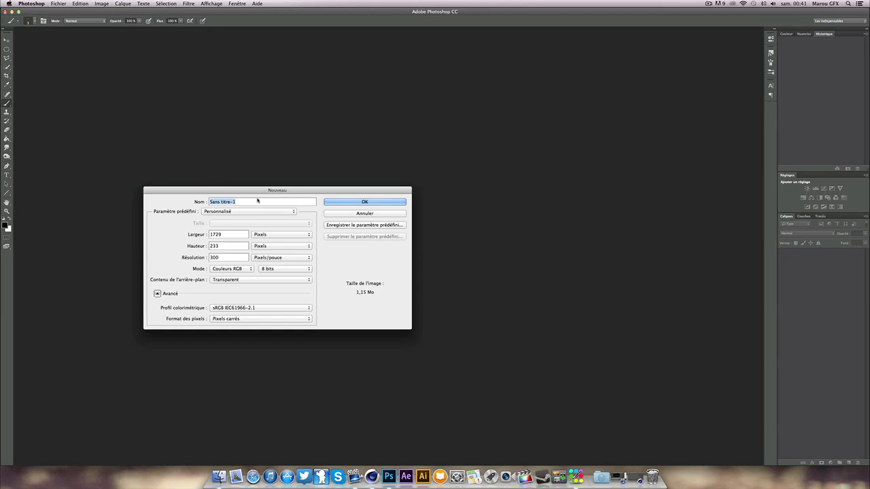
pyautogui.moveTo(257, 188); pyautogui.dragTo(325, 158)
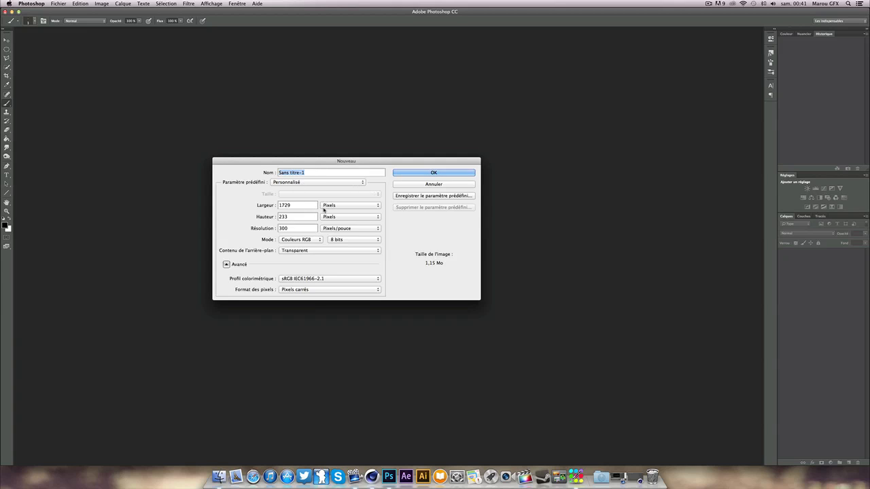
pyautogui.press('Tab')
pyautogui.write('800')
pyautogui.press('Tab')
pyautogui.write('800')
pyautogui.click(413, 174)
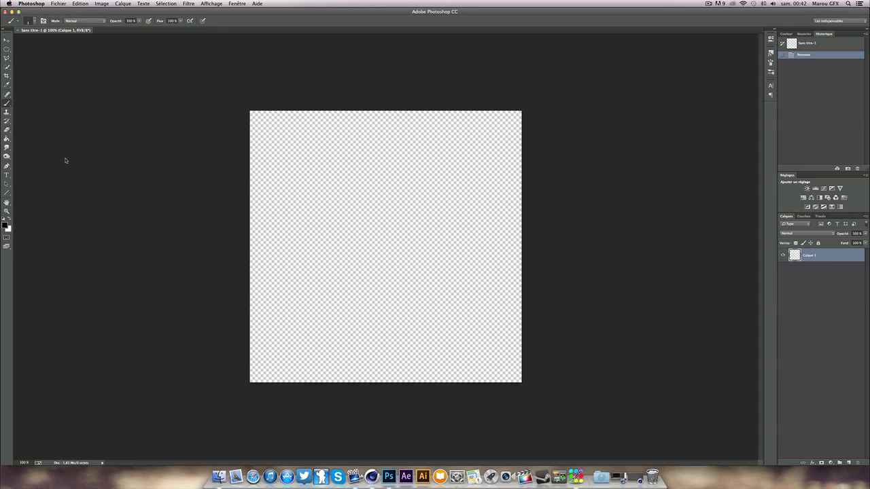
# Step: Set the foreground colour to dark blue 00225a and fill the layer with it using the Paint Bucket
pyautogui.click(7, 138)
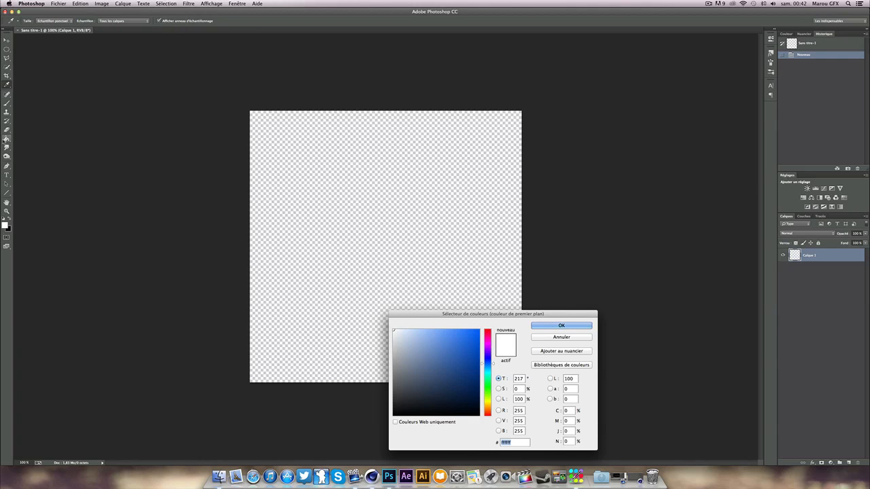
pyautogui.moveTo(444, 379); pyautogui.dragTo(493, 387)
pyautogui.click(561, 325)
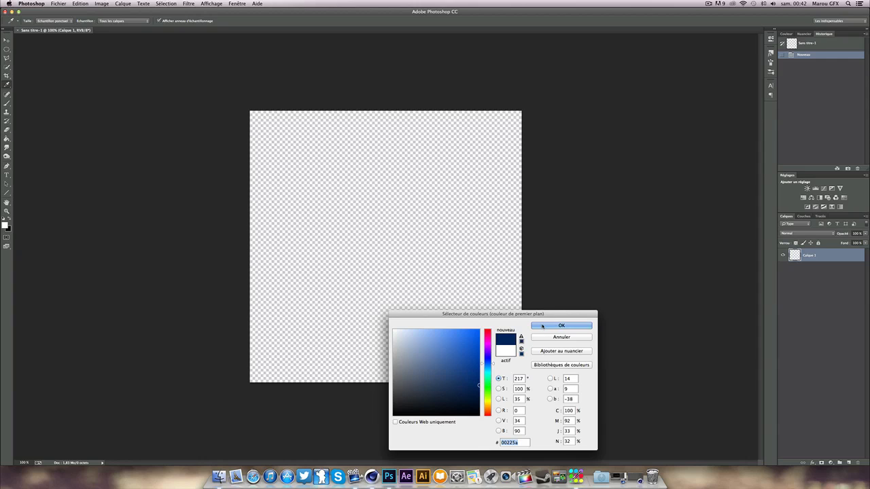
pyautogui.press('g')
pyautogui.click(389, 302)
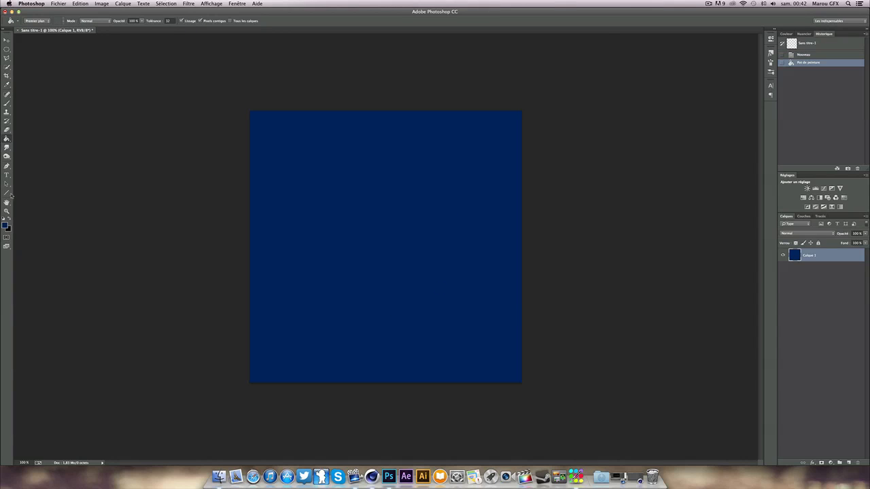
# Step: Pick a darker navy as the foreground colour and fill the whole layer with it
pyautogui.click(4, 227)
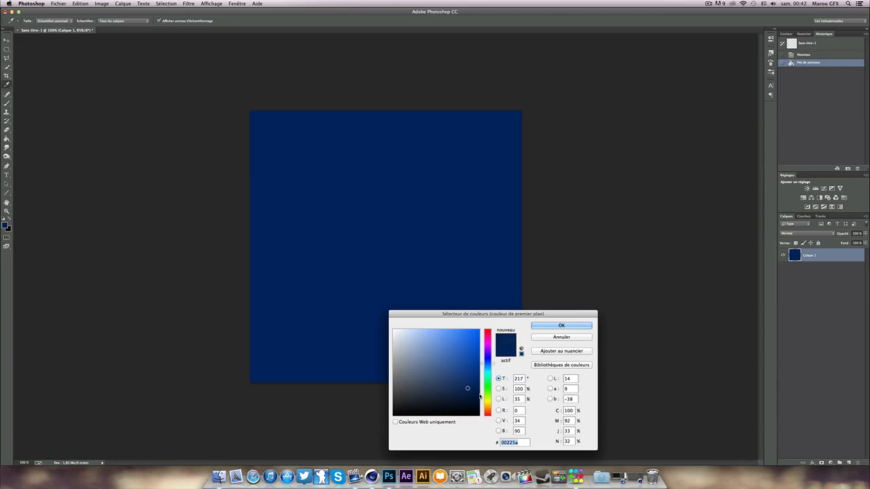
pyautogui.click(561, 325)
pyautogui.click(419, 291)
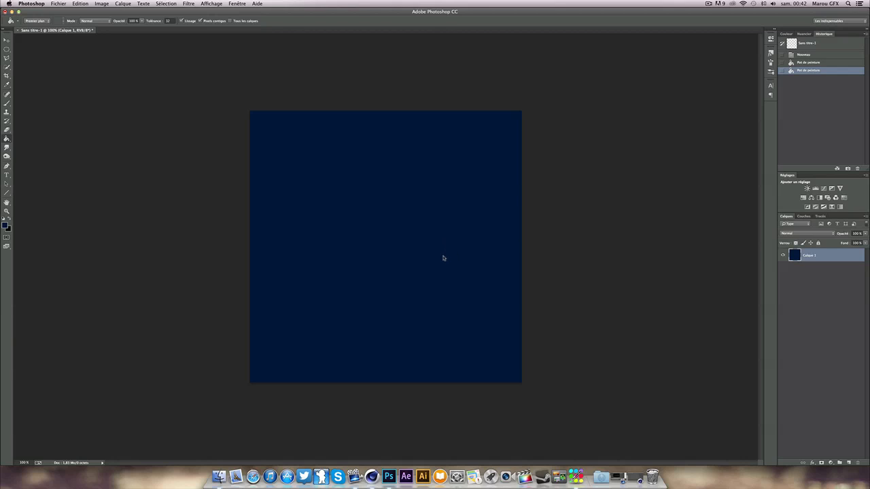
# Step: Add a new layer and make a circular selection about three quarters of the canvas width, centred on the canvas
pyautogui.click(849, 463)
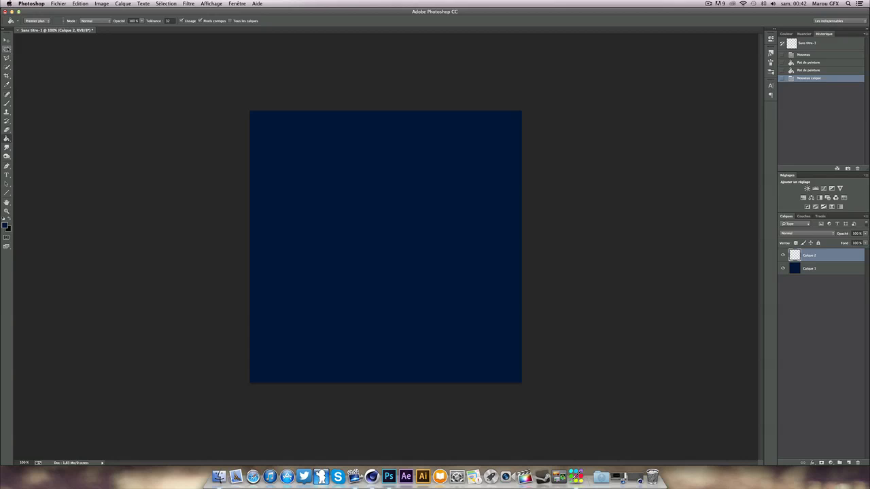
pyautogui.click(7, 50)
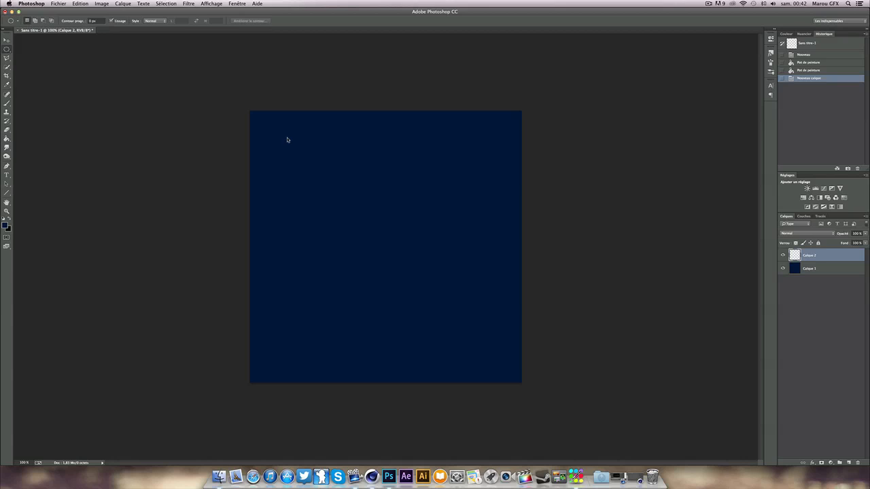
pyautogui.moveTo(291, 140); pyautogui.dragTo(494, 341)
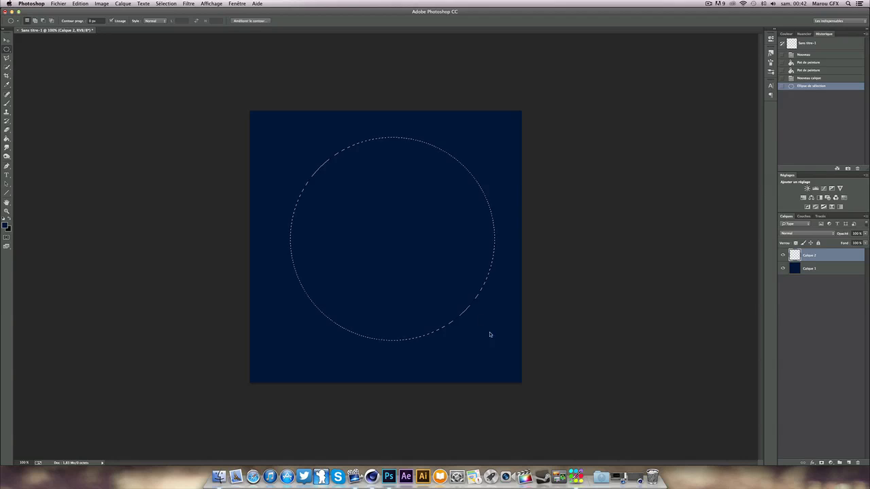
pyautogui.moveTo(438, 246)
pyautogui.mouseDown()
pyautogui.moveTo(429, 249)
pyautogui.moveTo(433, 255)
pyautogui.mouseUp()
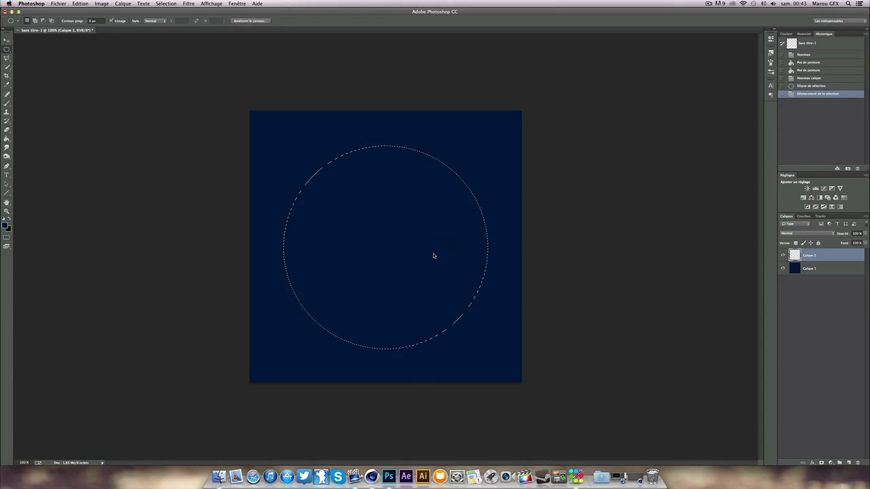
# Step: Invert the circular selection, fill the area outside the circle with black on Calque 2, and deselect
pyautogui.click(10, 219)
pyautogui.click(7, 139)
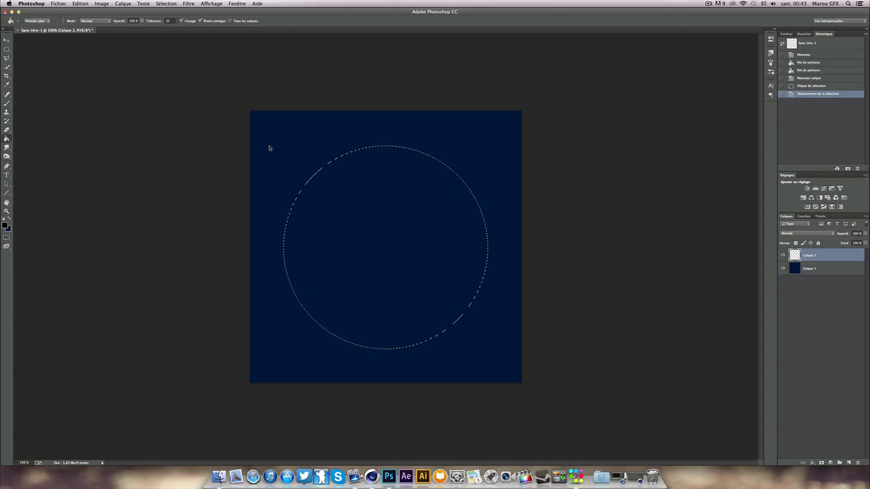
pyautogui.click(170, 5)
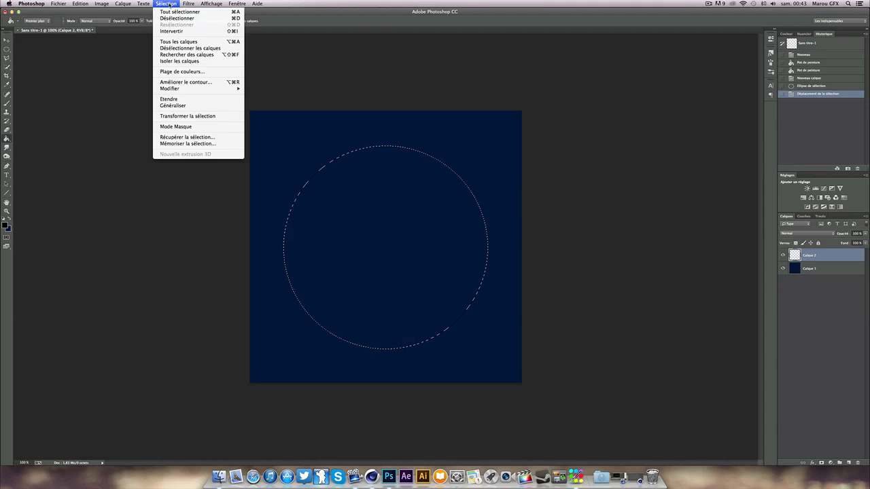
pyautogui.click(181, 30)
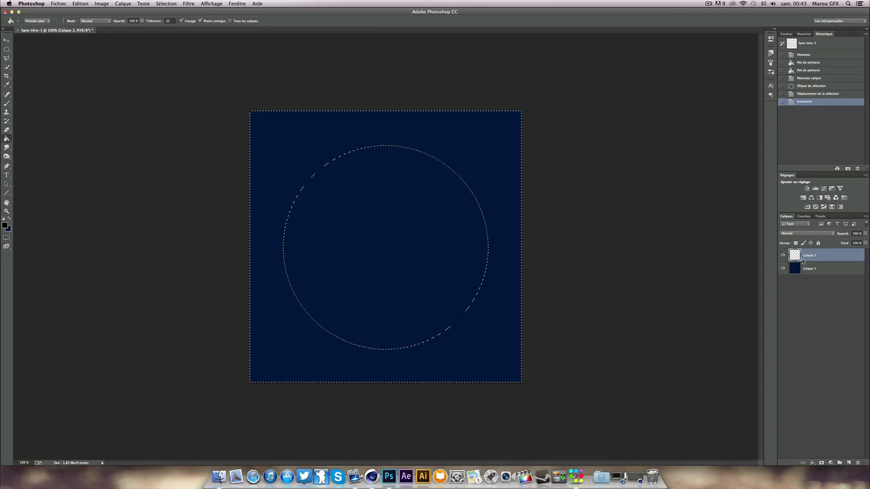
pyautogui.click(509, 347)
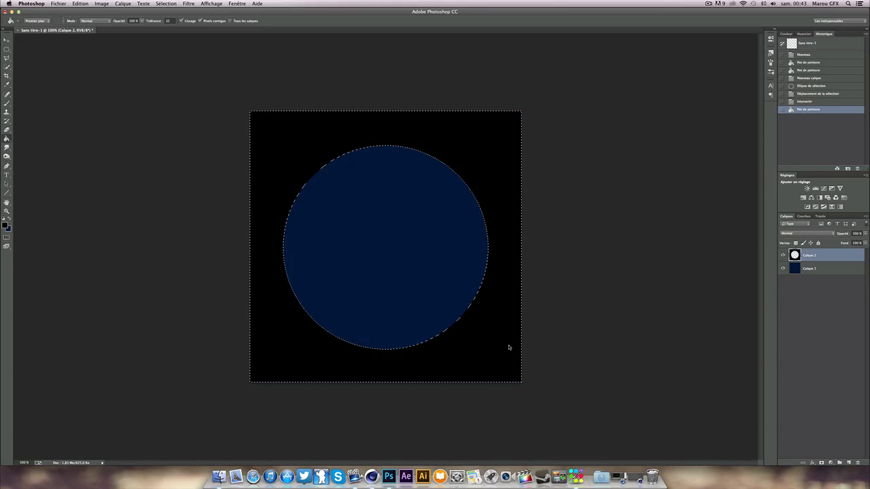
pyautogui.hotkey('ctrl', 'd')
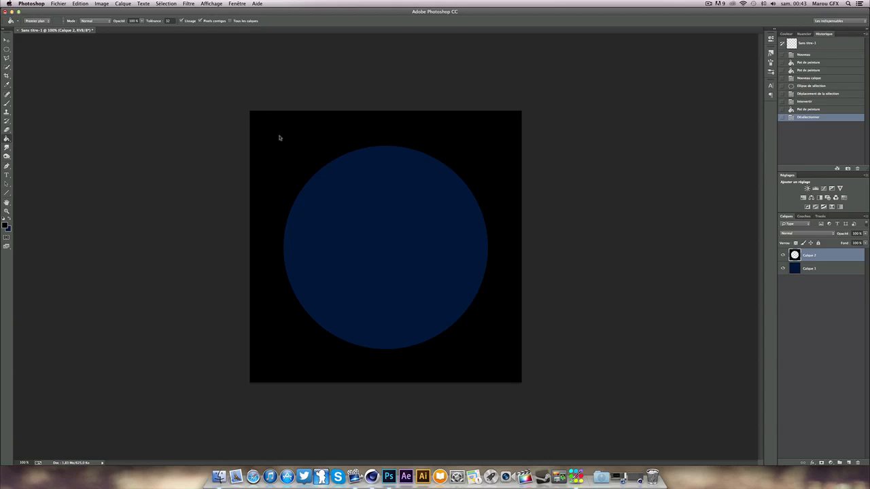
# Step: Apply a Gaussian Blur with a 164.8 pixel radius to Calque 2 and reduce the layer's opacity to 61%
pyautogui.click(189, 4)
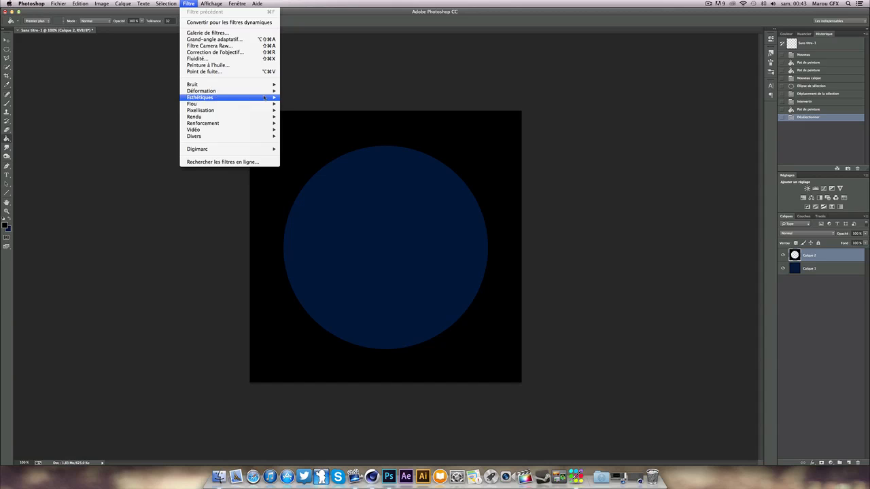
pyautogui.moveTo(204, 104)
pyautogui.click(333, 161)
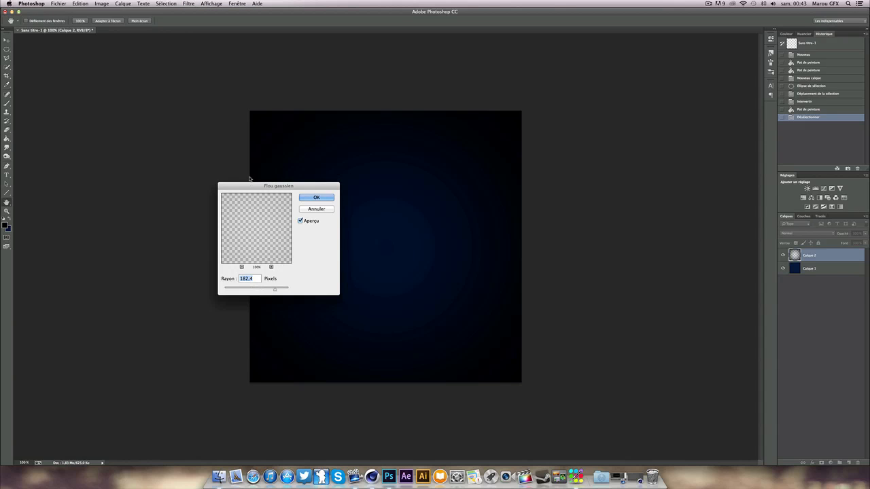
pyautogui.moveTo(252, 185); pyautogui.dragTo(176, 177)
pyautogui.moveTo(199, 281); pyautogui.dragTo(197, 282)
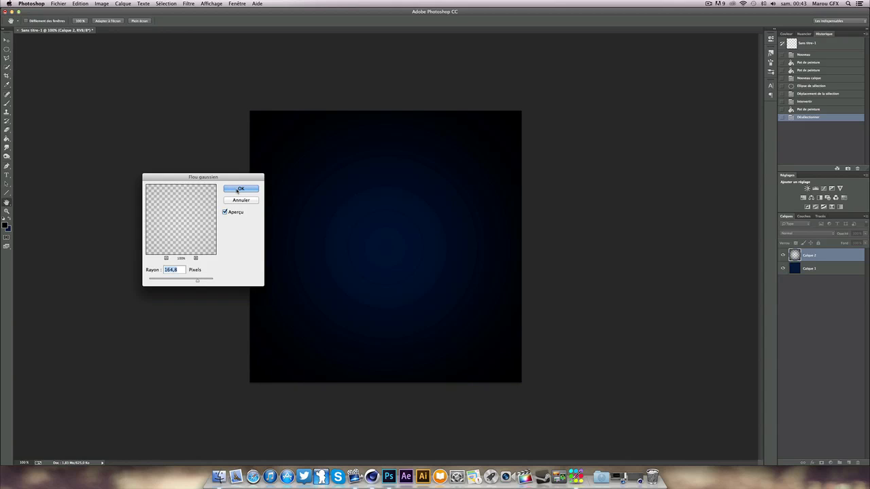
pyautogui.click(238, 190)
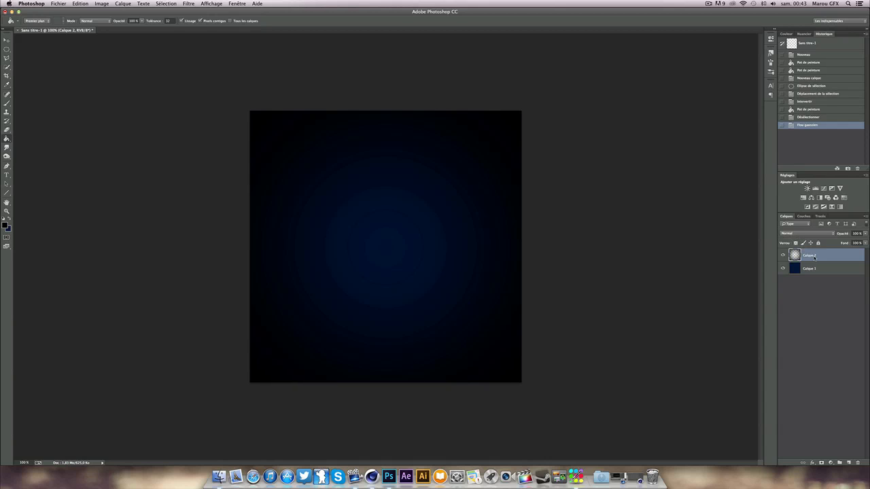
pyautogui.click(864, 242)
pyautogui.moveTo(860, 241); pyautogui.dragTo(858, 241)
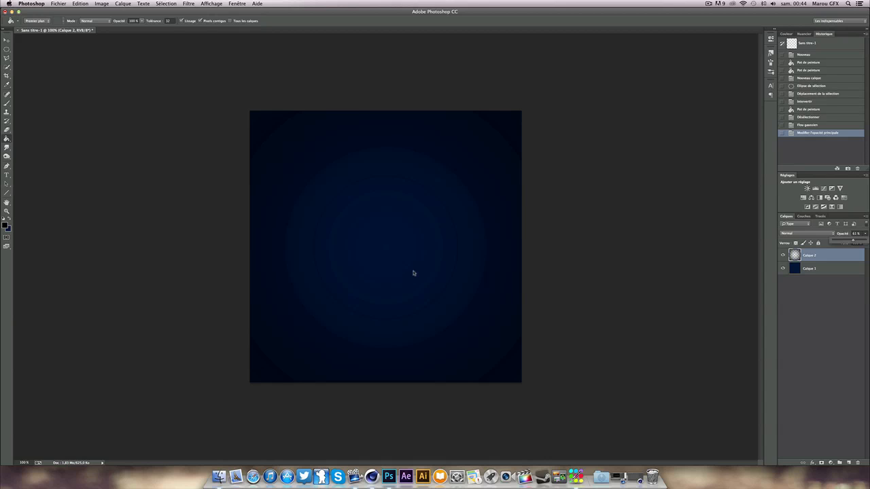
# Step: Place texture-5.jpg from the TEXTURE 2 folder so it covers the whole canvas, and rasterize its layer
pyautogui.press('super+Tab')
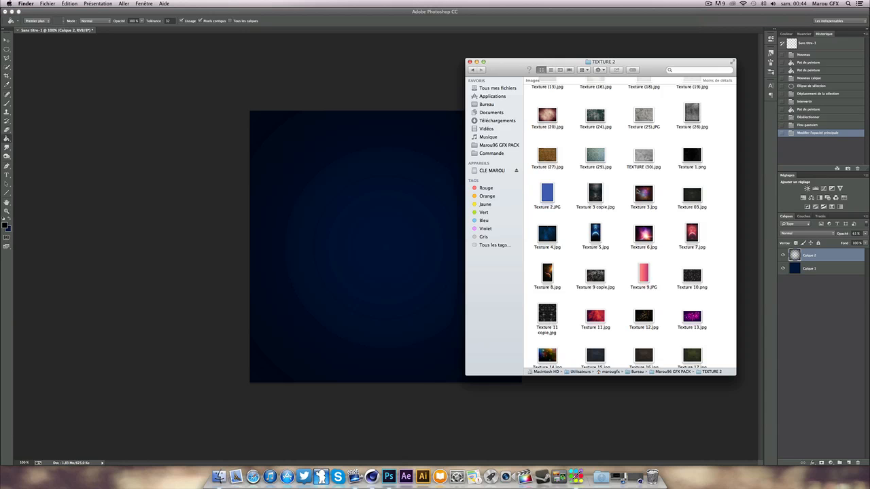
pyautogui.scroll(-10, 642, 189)
pyautogui.scroll(-10, 637, 192)
pyautogui.scroll(-6, 637, 191)
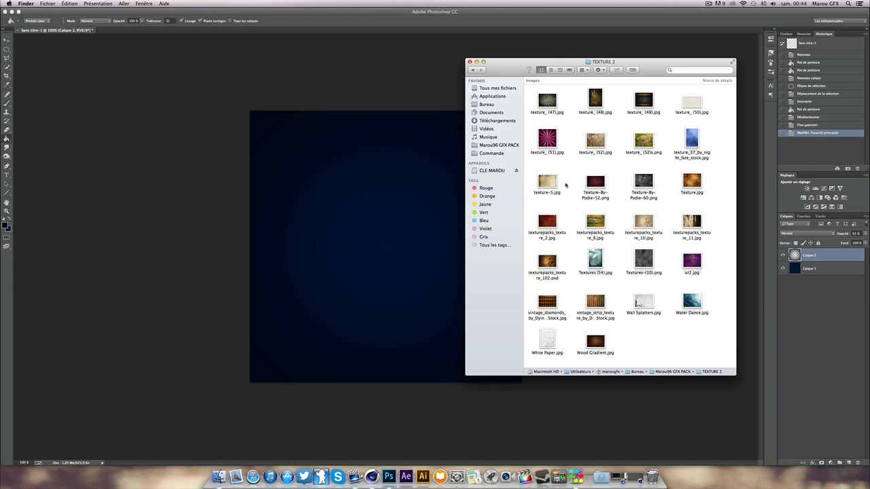
pyautogui.moveTo(552, 182); pyautogui.dragTo(332, 245)
pyautogui.moveTo(523, 338); pyautogui.dragTo(540, 277)
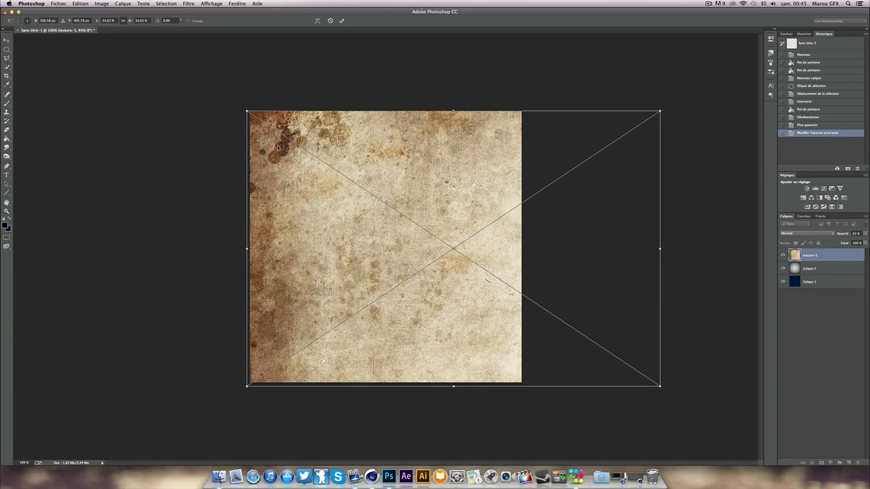
pyautogui.click(341, 20)
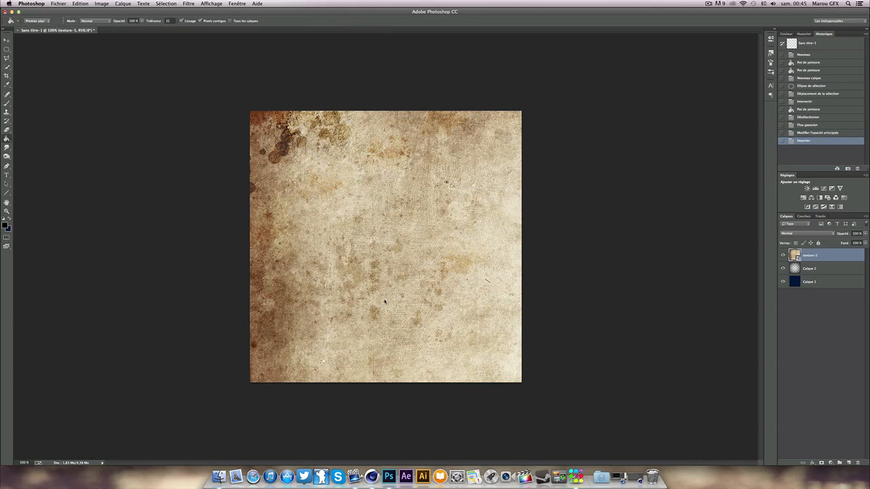
pyautogui.click(417, 284)
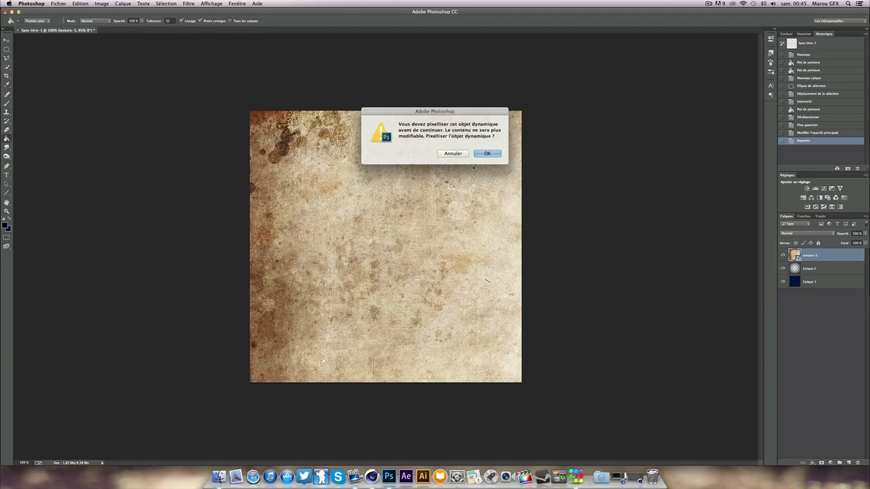
pyautogui.click(485, 155)
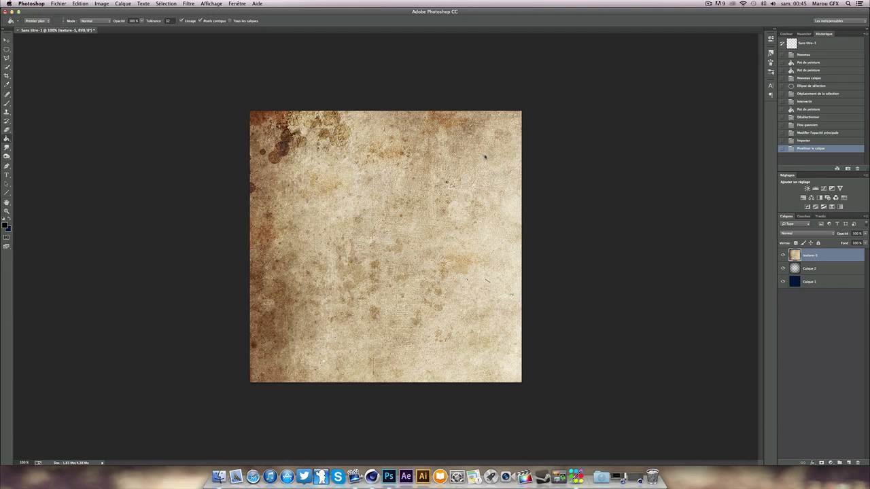
# Step: Duplicate the texture-5 layer, rotate the copy 180°, and align its dark edge with the canvas's right edge
pyautogui.press('super+j')
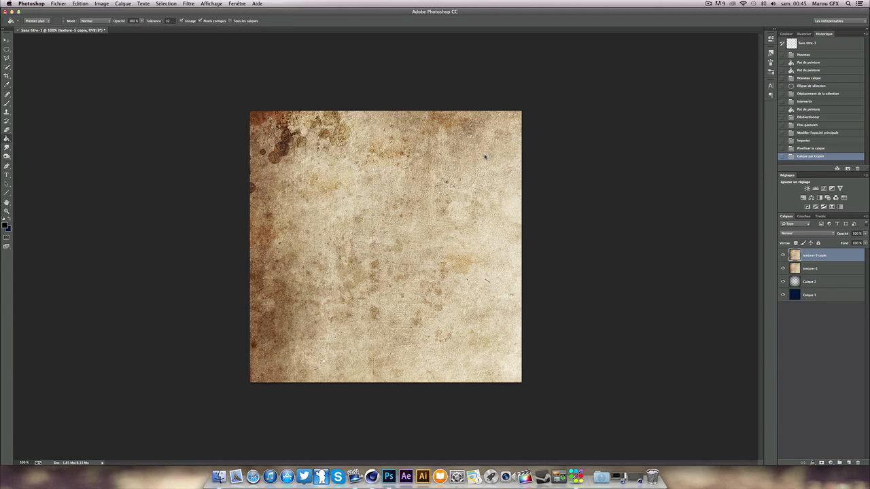
pyautogui.press('super+t')
pyautogui.rightClick(485, 157)
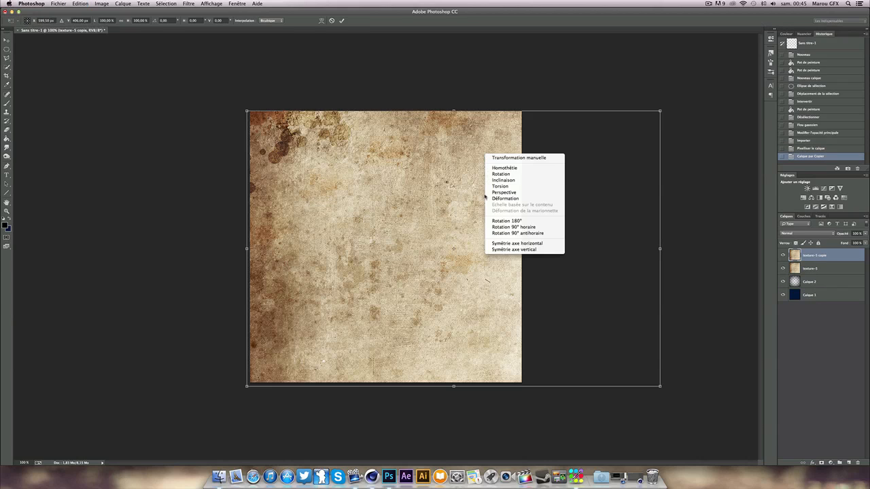
pyautogui.click(503, 220)
pyautogui.moveTo(521, 261); pyautogui.dragTo(382, 257)
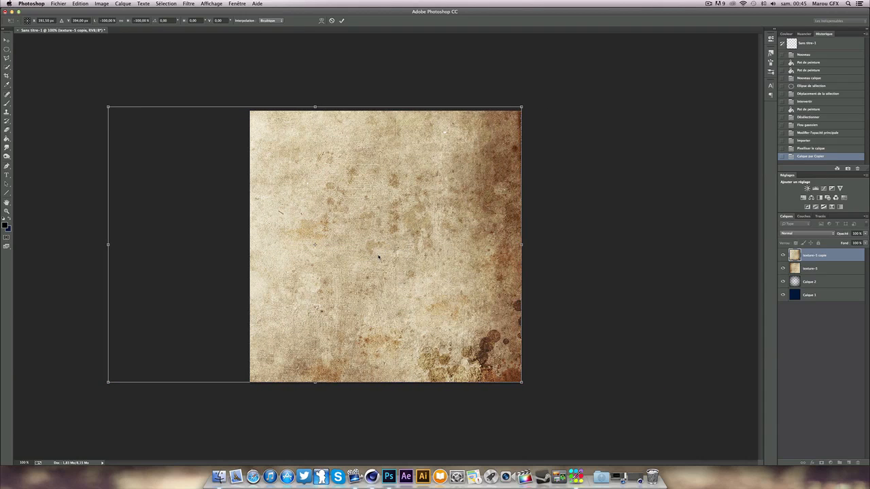
pyautogui.press('Return')
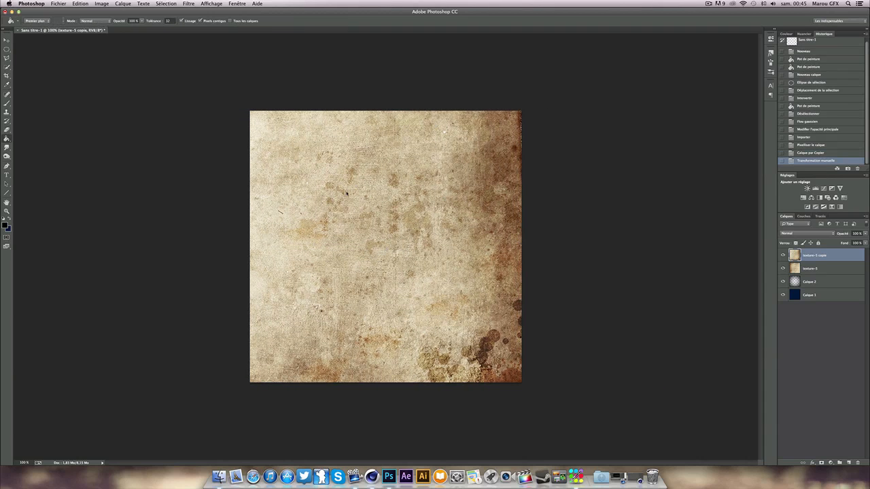
# Step: Erase the upper-left part of the rotated texture copy with a large soft eraser at 0% hardness, blending it into the original
pyautogui.press('e')
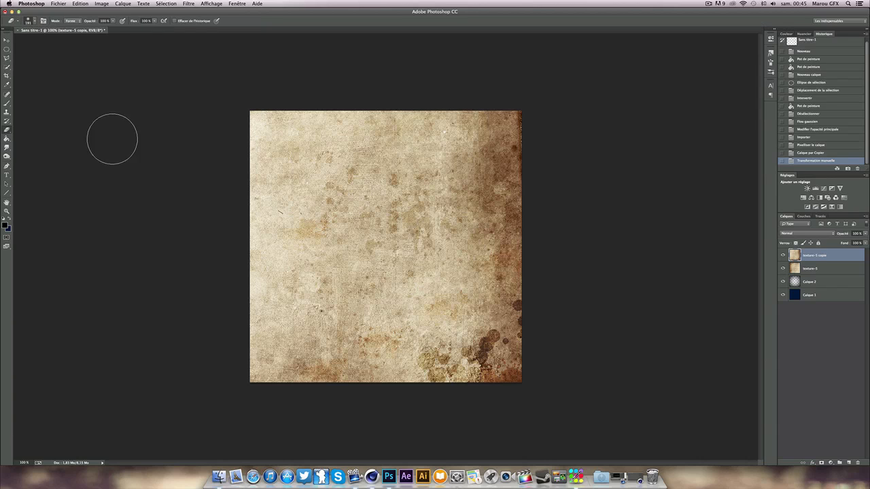
pyautogui.rightClick(354, 153)
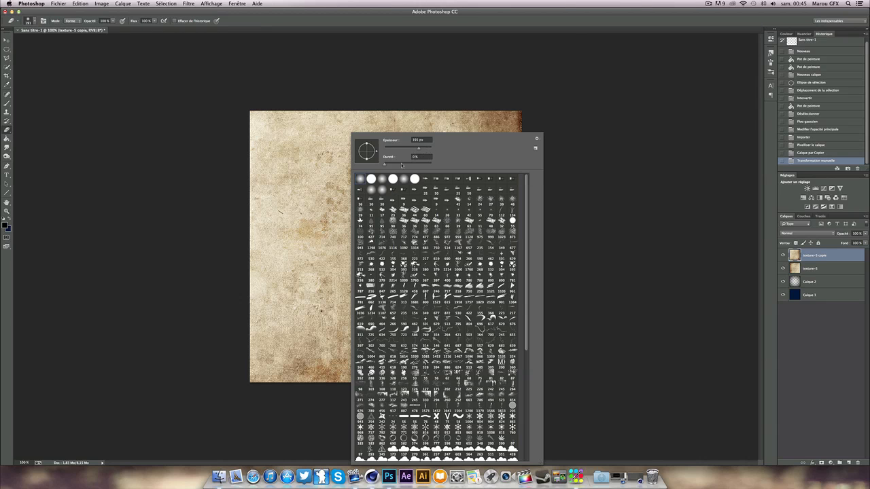
pyautogui.click(495, 71)
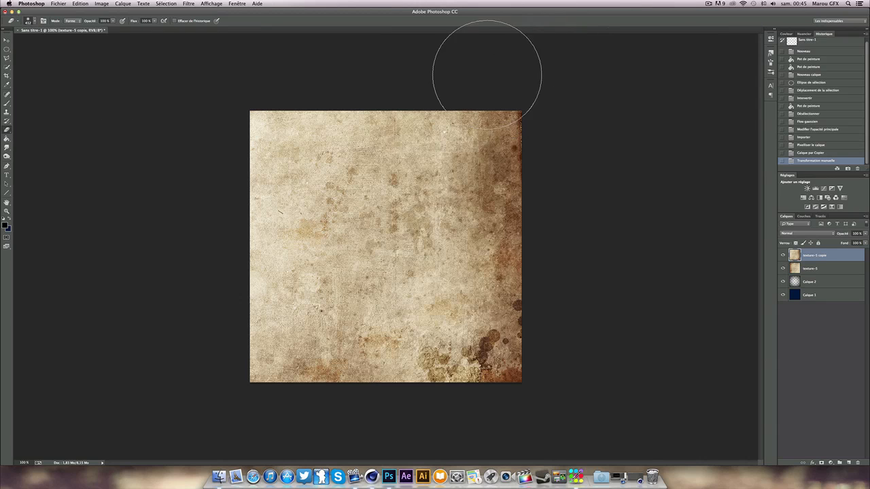
pyautogui.moveTo(333, 153)
pyautogui.mouseDown()
pyautogui.moveTo(224, 330)
pyautogui.moveTo(238, 360)
pyautogui.mouseUp()
pyautogui.click(783, 255)
pyautogui.click(783, 255)
pyautogui.moveTo(213, 150); pyautogui.dragTo(196, 164)
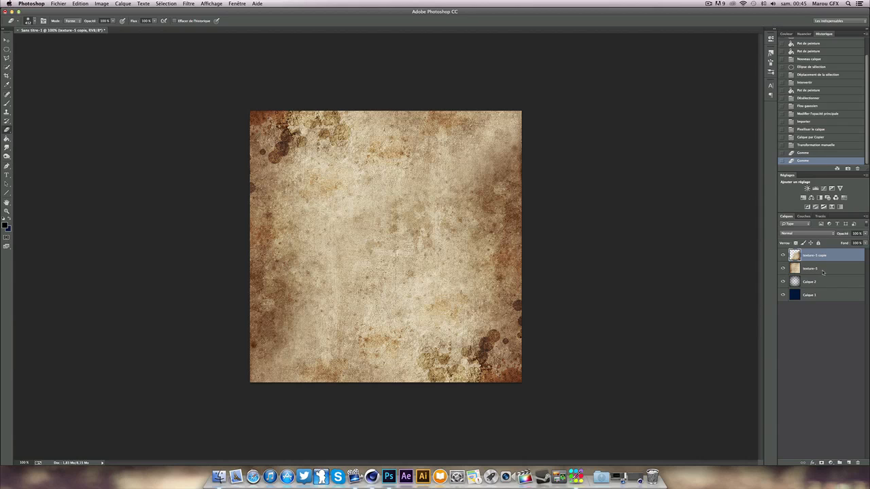
# Step: Merge the two texture layers and place the merged layer directly below Calque 2
pyautogui.keyDown('shift'); pyautogui.click(823, 271); pyautogui.keyUp('shift')
pyautogui.rightClick(823, 270)
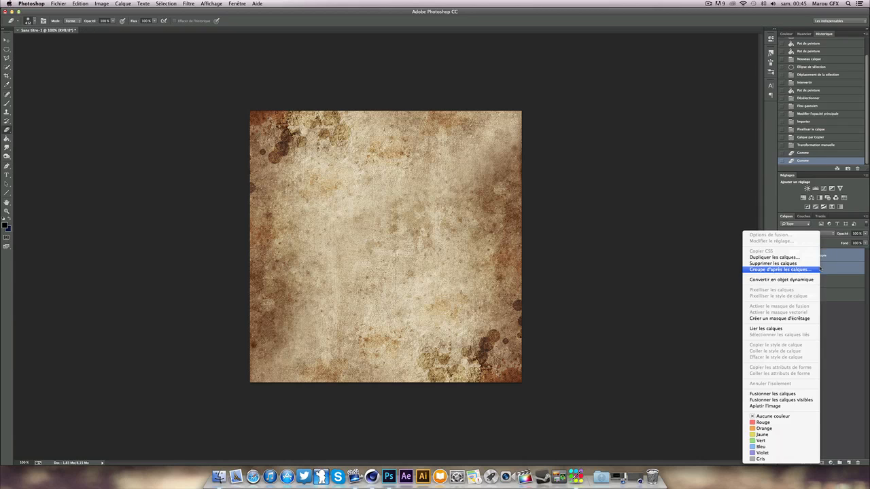
pyautogui.click(770, 394)
pyautogui.click(784, 255)
pyautogui.click(783, 255)
pyautogui.moveTo(815, 256); pyautogui.dragTo(817, 273)
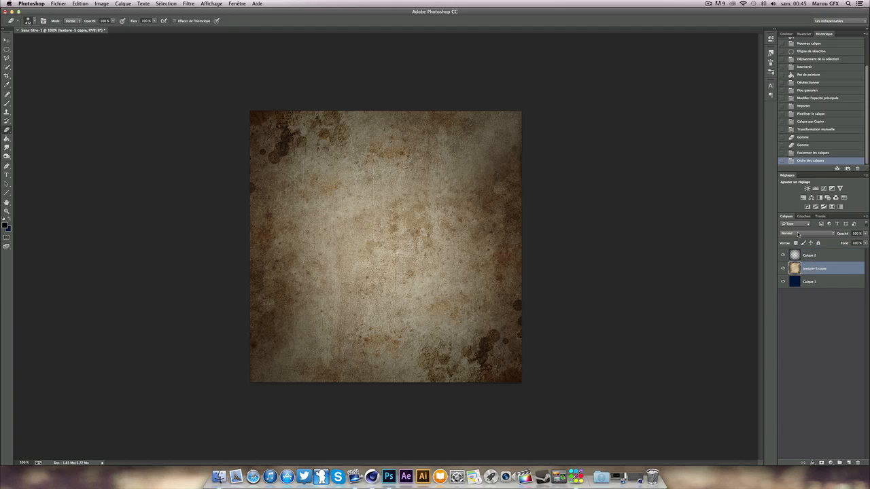
# Step: Set the merged texture layer's blend mode to Incrustation and its saturation to -100 with Teinte/Saturation
pyautogui.click(800, 233)
pyautogui.click(796, 298)
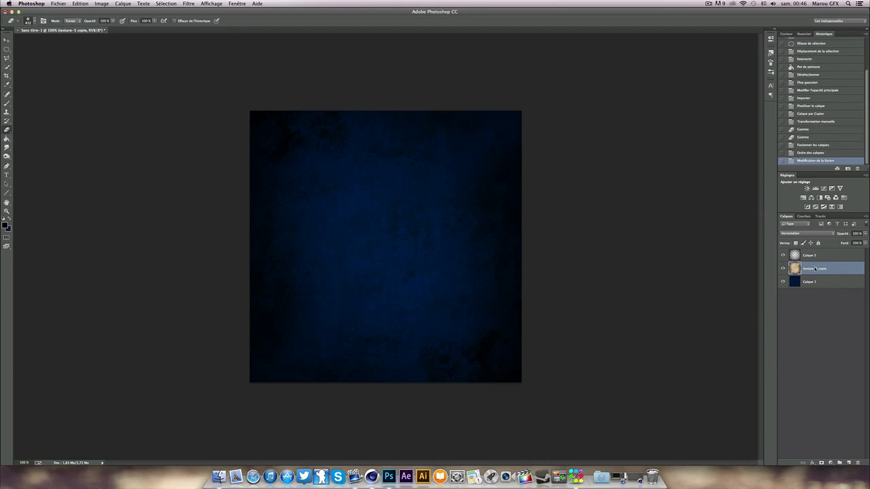
pyautogui.click(107, 4)
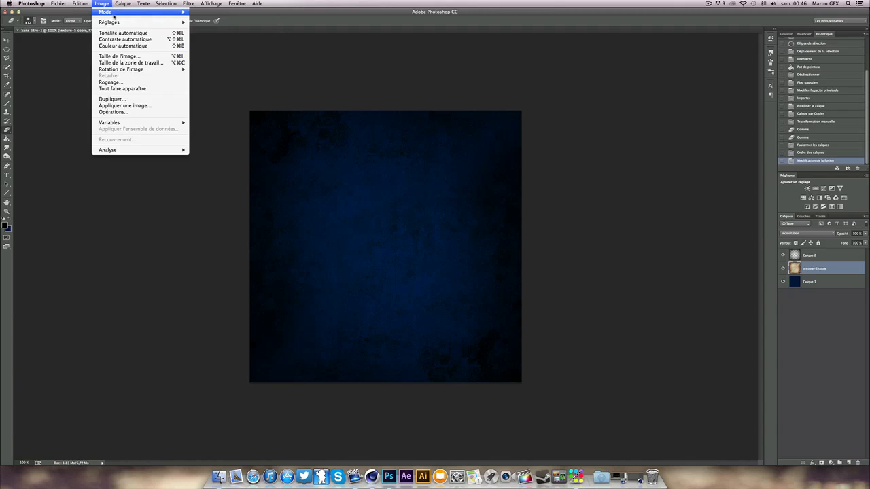
pyautogui.moveTo(129, 23)
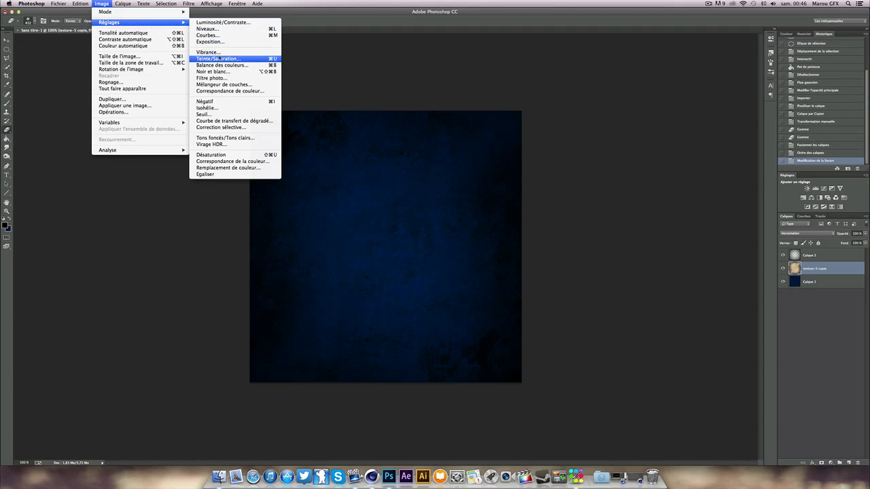
pyautogui.click(219, 58)
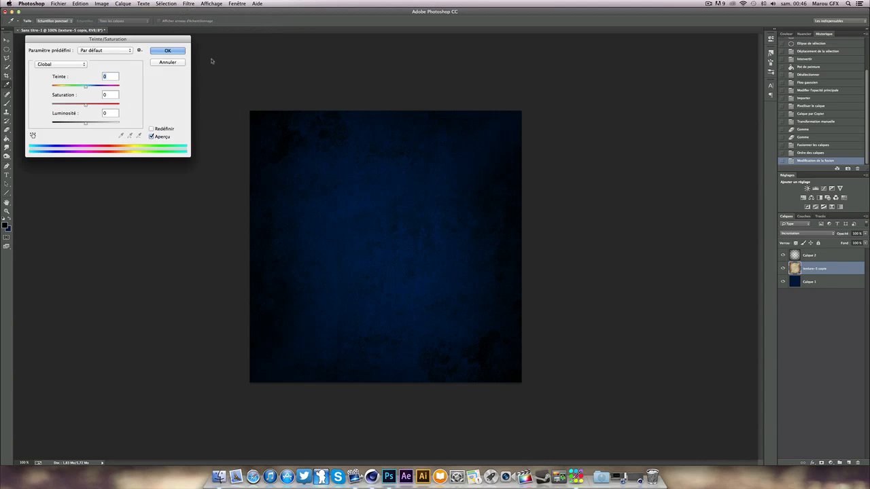
pyautogui.moveTo(64, 105); pyautogui.dragTo(1, 107)
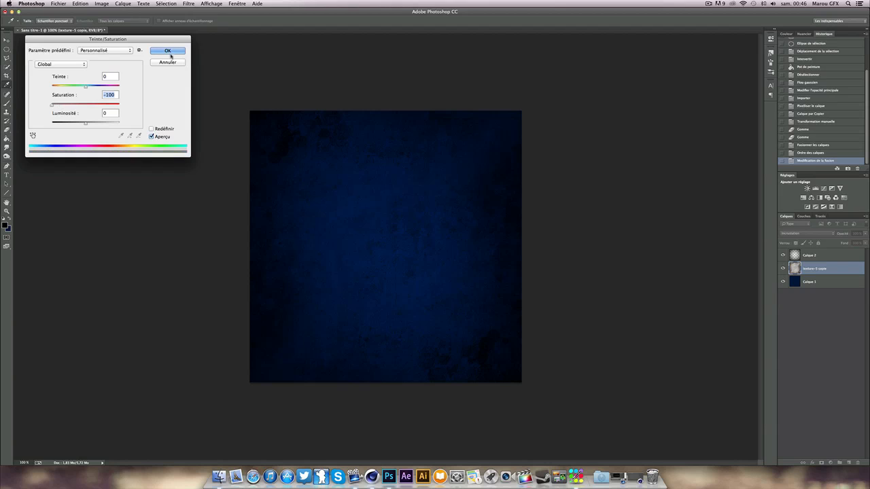
pyautogui.click(167, 51)
# Step: Set the opacity of the vignette layer Calque 2 to 82%
pyautogui.click(861, 255)
pyautogui.click(865, 234)
pyautogui.moveTo(859, 241); pyautogui.dragTo(857, 241)
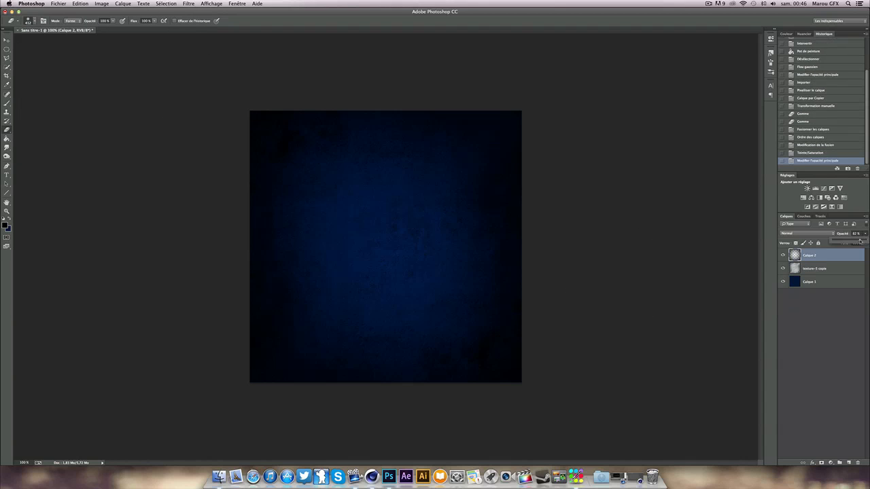
# Step: Darken the texture layer's midtones with a Curves adjustment mapping input 109 to output 73
pyautogui.click(833, 270)
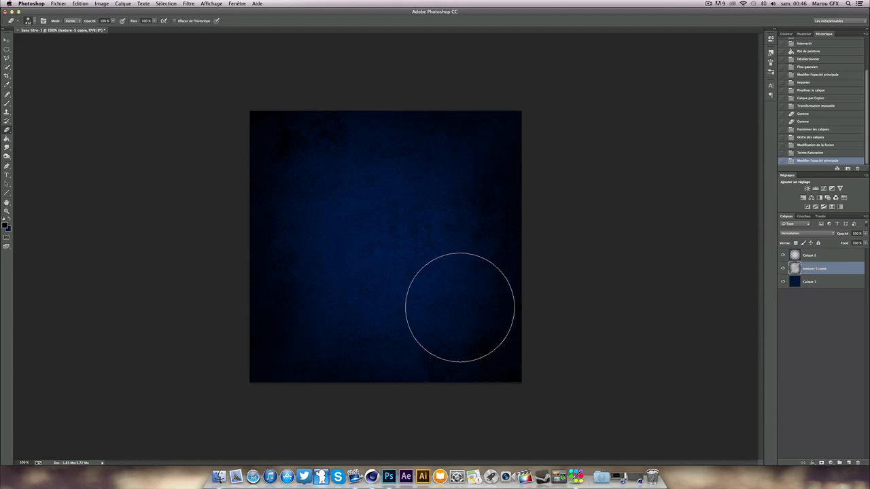
pyautogui.click(102, 4)
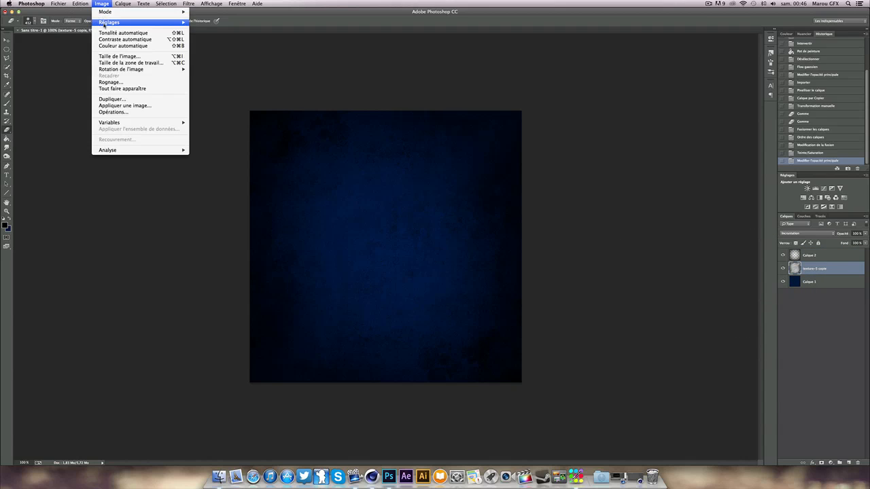
pyautogui.moveTo(104, 25)
pyautogui.click(207, 35)
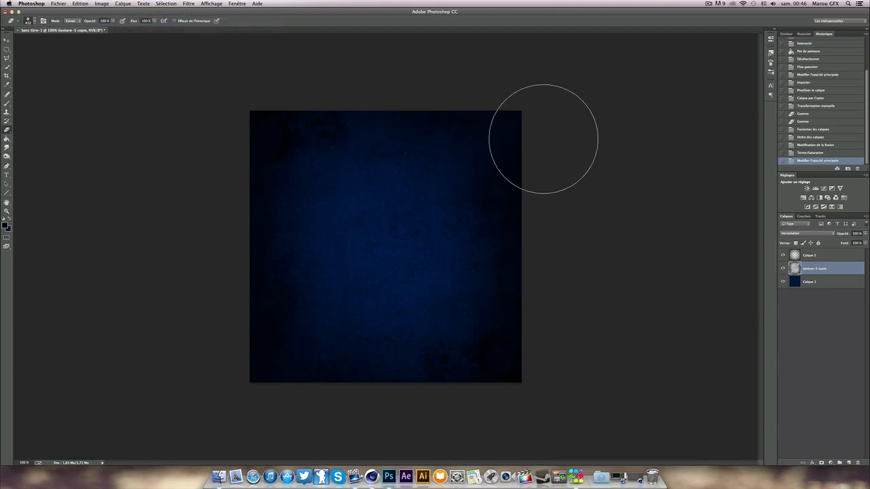
pyautogui.moveTo(730, 200); pyautogui.dragTo(735, 210)
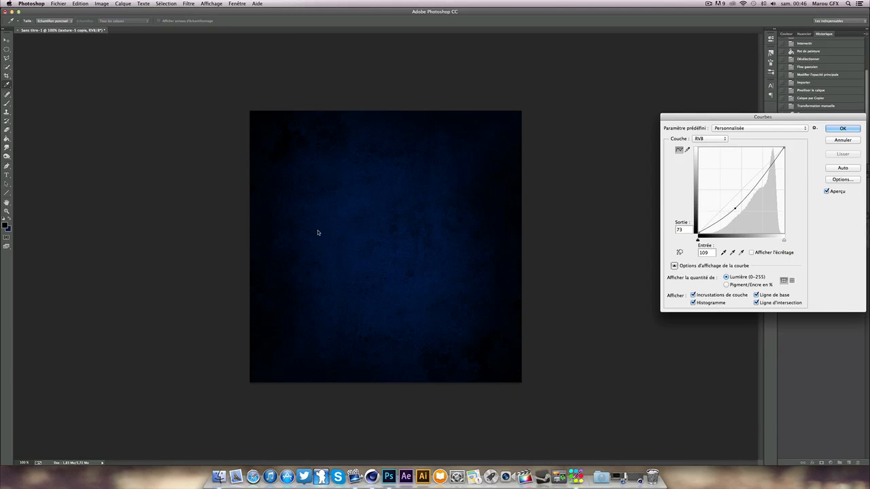
pyautogui.click(843, 128)
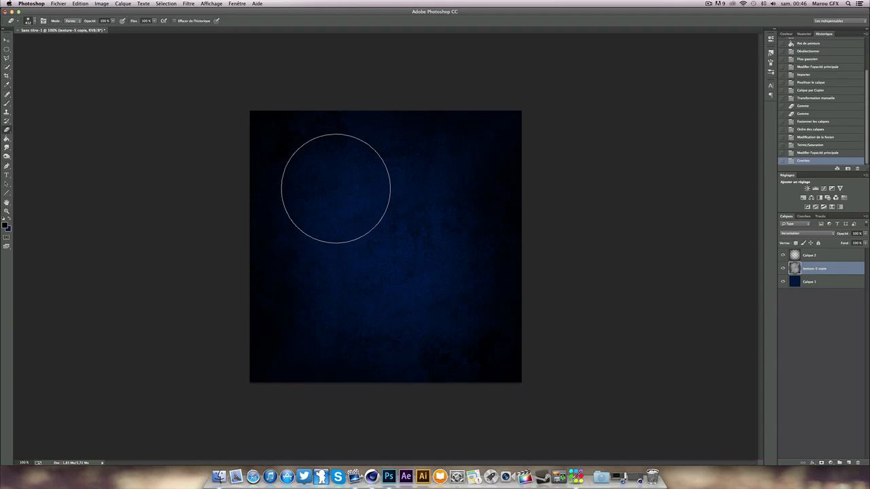
pyautogui.click(707, 4)
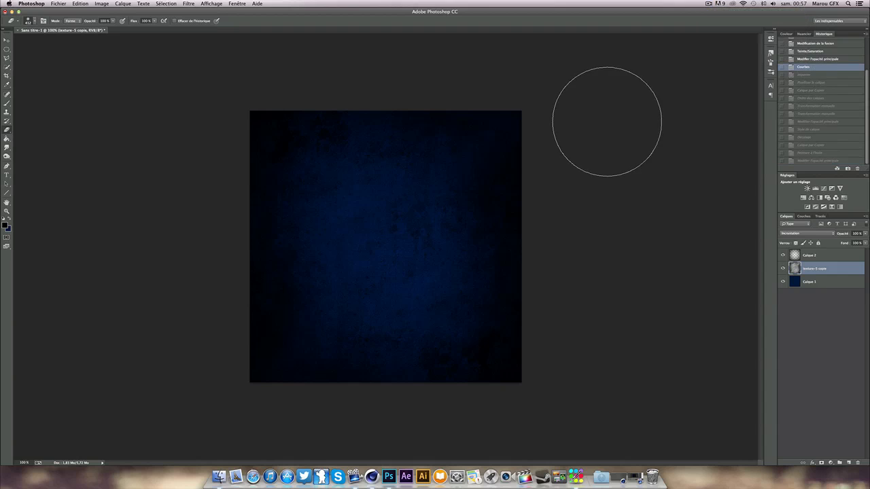
# Step: Place the tuto0002.png render from the Commande folder into the document above the texture layer
pyautogui.click(219, 478)
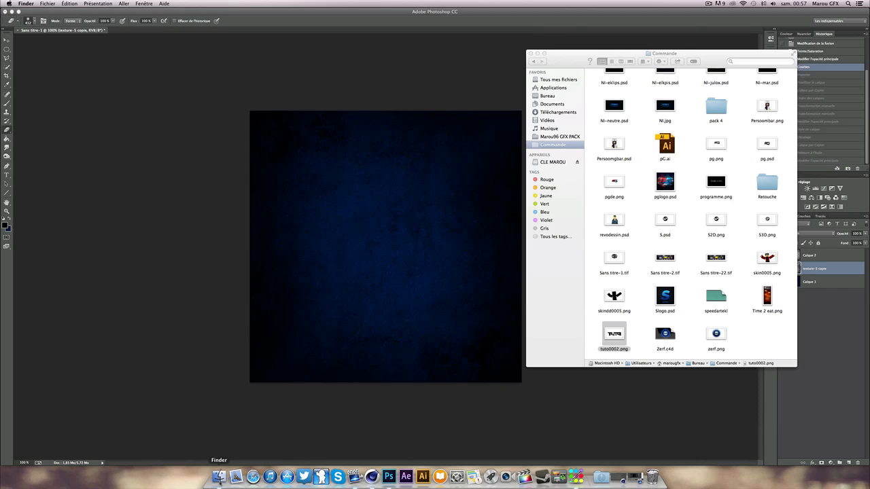
pyautogui.click(615, 332)
pyautogui.moveTo(615, 332); pyautogui.dragTo(406, 303)
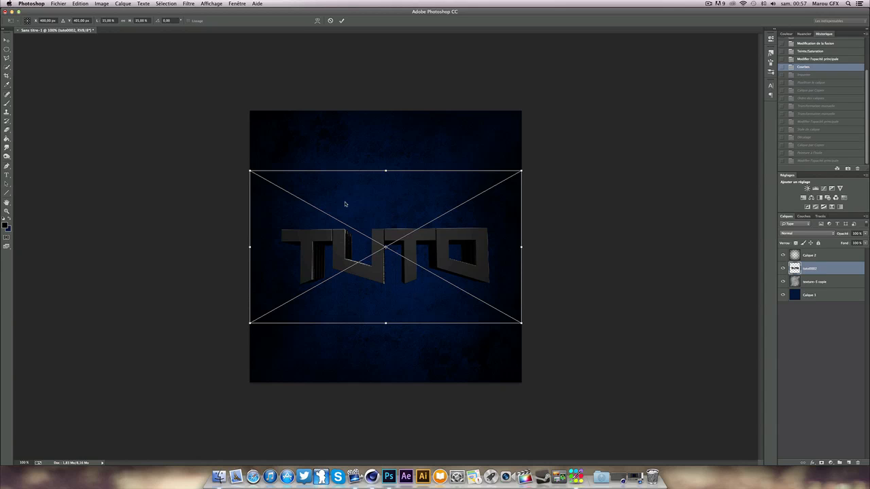
# Step: Scale the placed TUTO render proportionally to 29.88%, centre it roughly so it overflows the canvas sides, and rasterize its layer
pyautogui.click(123, 22)
pyautogui.moveTo(250, 170); pyautogui.dragTo(121, 97)
pyautogui.moveTo(291, 186); pyautogui.dragTo(372, 202)
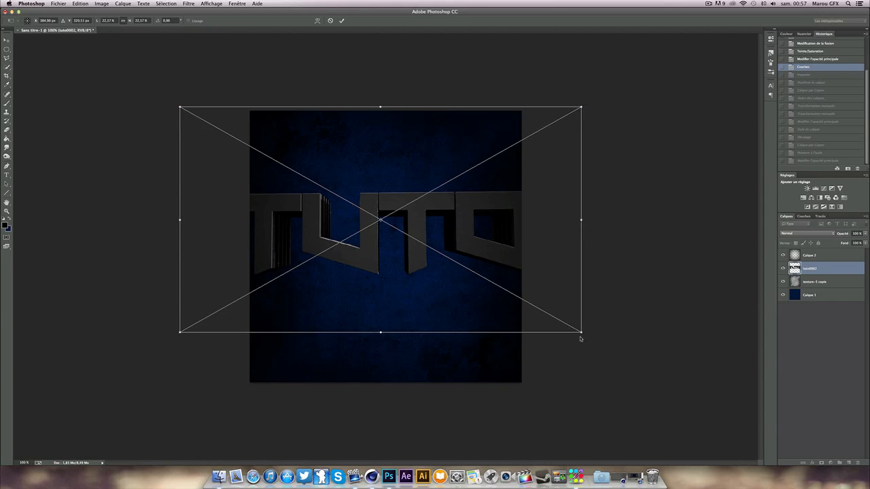
pyautogui.moveTo(580, 338); pyautogui.dragTo(709, 417)
pyautogui.moveTo(562, 350); pyautogui.dragTo(505, 334)
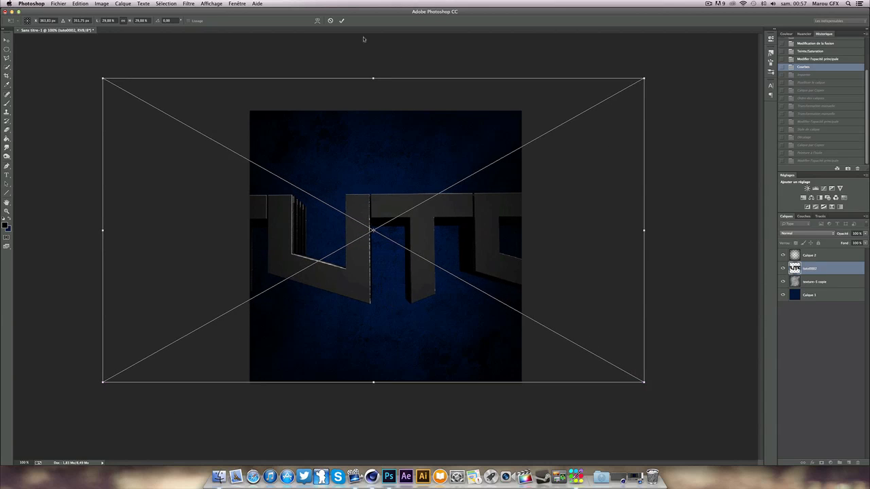
pyautogui.click(341, 20)
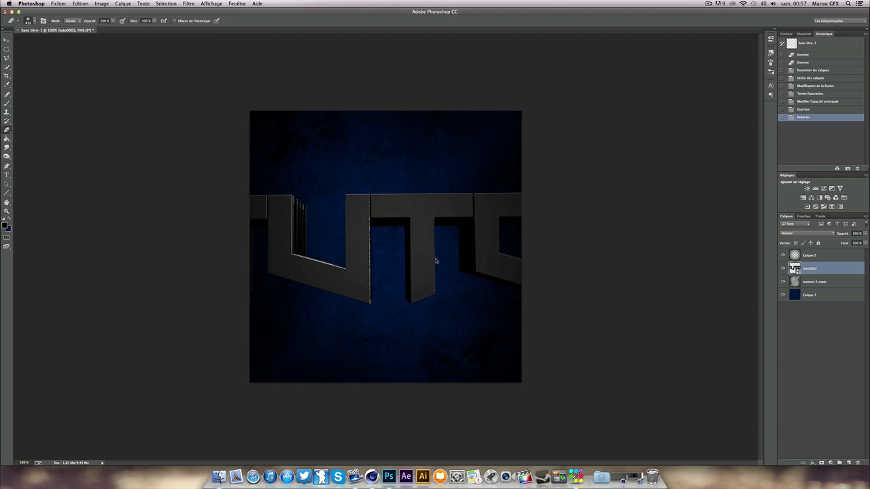
pyautogui.rightClick(818, 269)
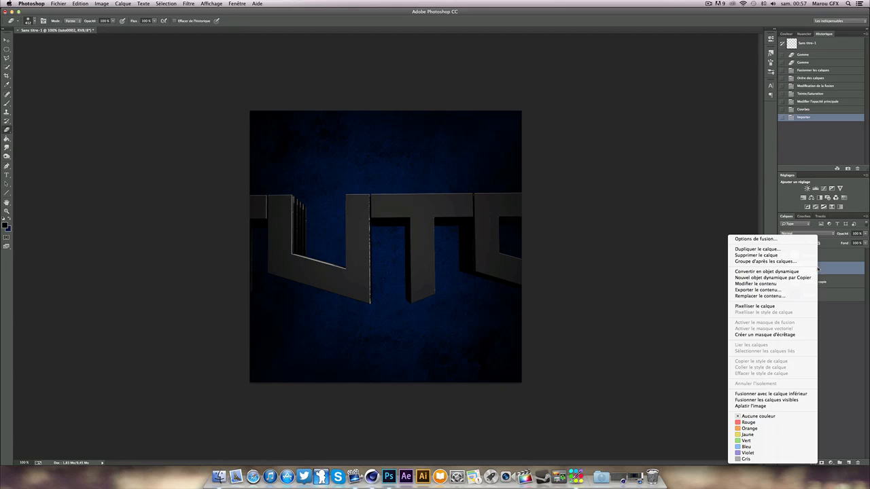
pyautogui.click(767, 306)
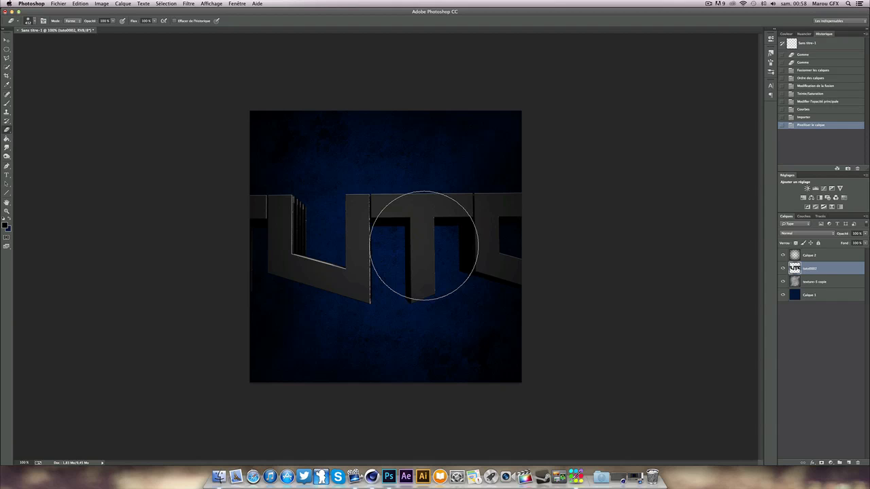
# Step: Duplicate the tuto0002 layer and move the copy above the vignette layer Calque 2
pyautogui.press('super+j')
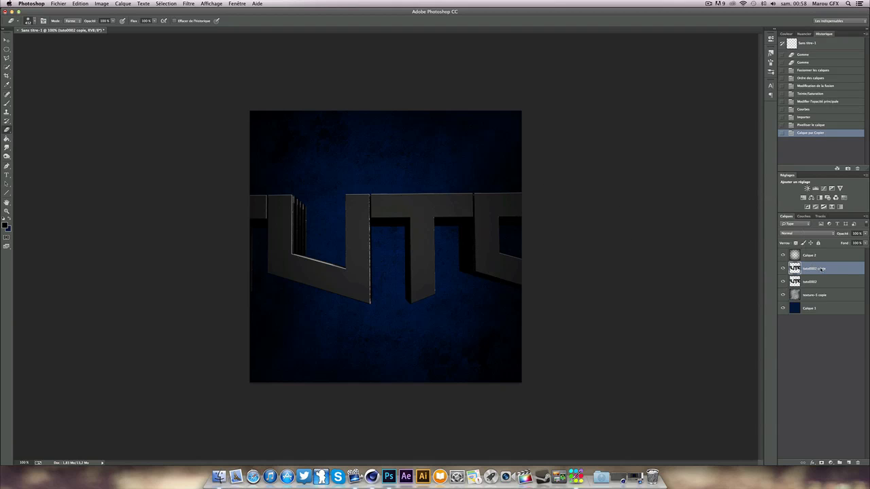
pyautogui.moveTo(822, 268); pyautogui.dragTo(819, 254)
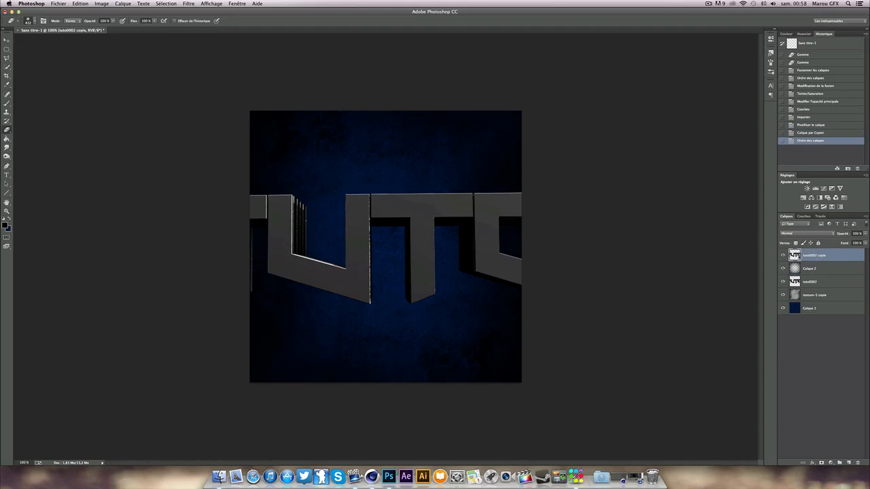
# Step: Scale the tuto0002 copie layer proportionally to 63.55%, rotate it −1.44°, and position it so the whole TUTO text fits within the canvas width
pyautogui.press('super+t')
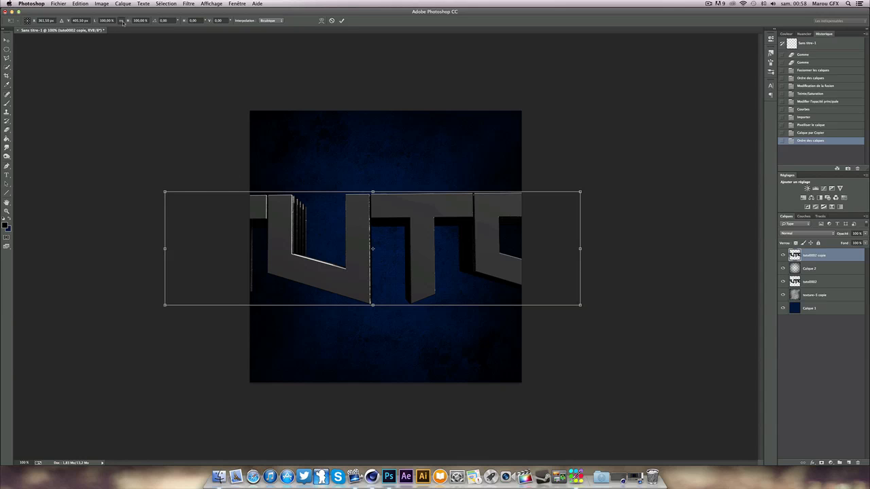
pyautogui.moveTo(165, 194); pyautogui.dragTo(349, 237)
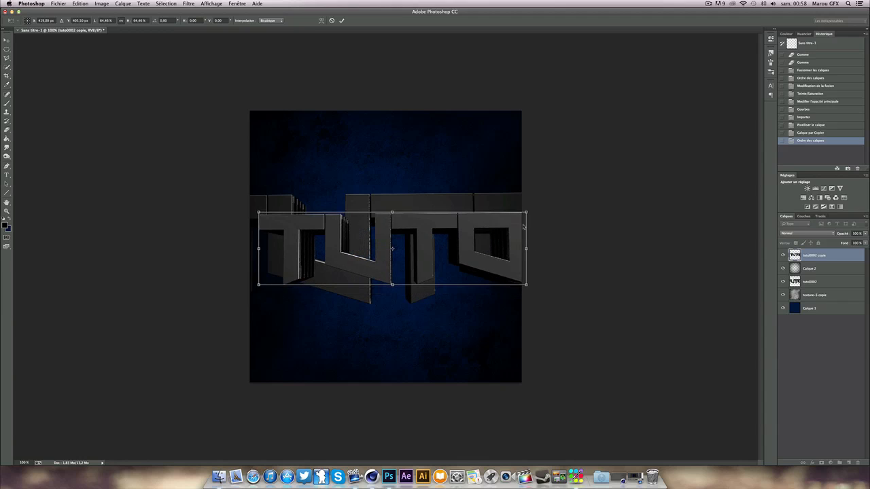
pyautogui.moveTo(548, 229); pyautogui.dragTo(501, 224)
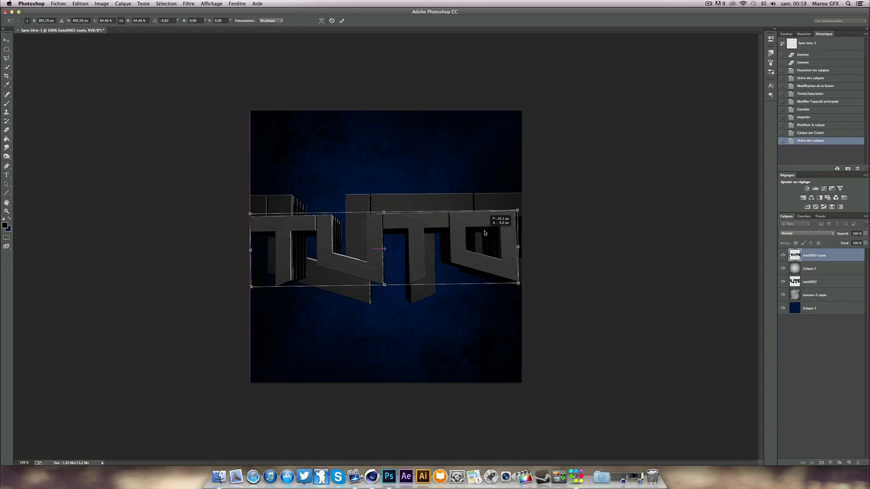
pyautogui.moveTo(251, 215); pyautogui.dragTo(254, 216)
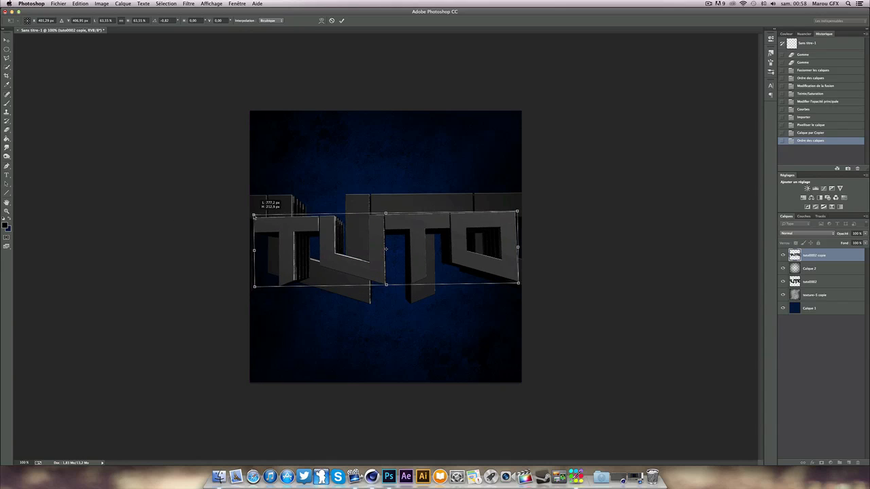
pyautogui.moveTo(533, 217); pyautogui.dragTo(534, 216)
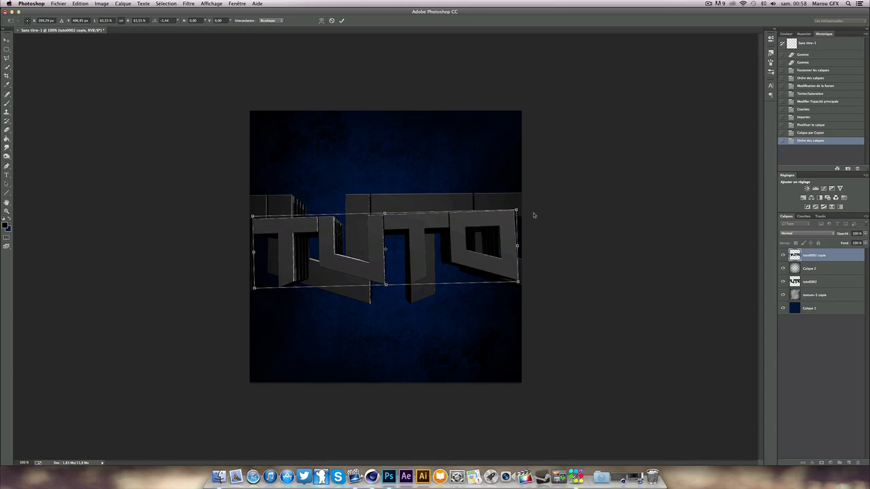
pyautogui.press('Return')
pyautogui.press('e')
# Step: Enlarge the original tuto0002 layer to about 153%, rotate it −23.94°, and position it as an oversized diagonal backdrop behind the text
pyautogui.click(826, 281)
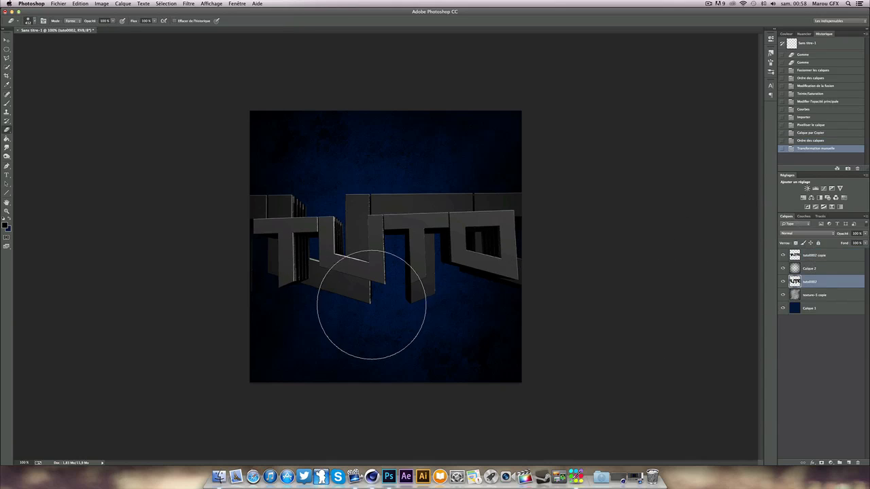
pyautogui.hotkey('ctrl', 't')
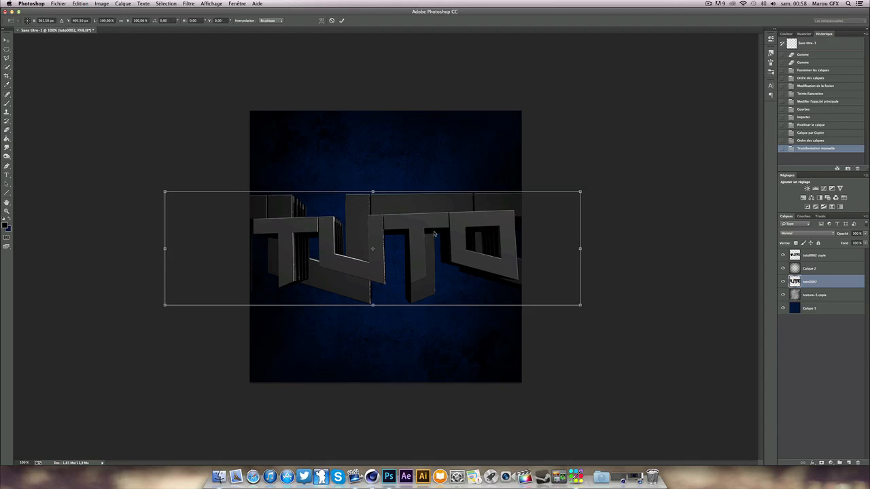
pyautogui.moveTo(431, 171); pyautogui.dragTo(373, 137)
pyautogui.moveTo(543, 117); pyautogui.dragTo(598, 14)
pyautogui.moveTo(510, 120); pyautogui.dragTo(509, 202)
pyautogui.click(120, 20)
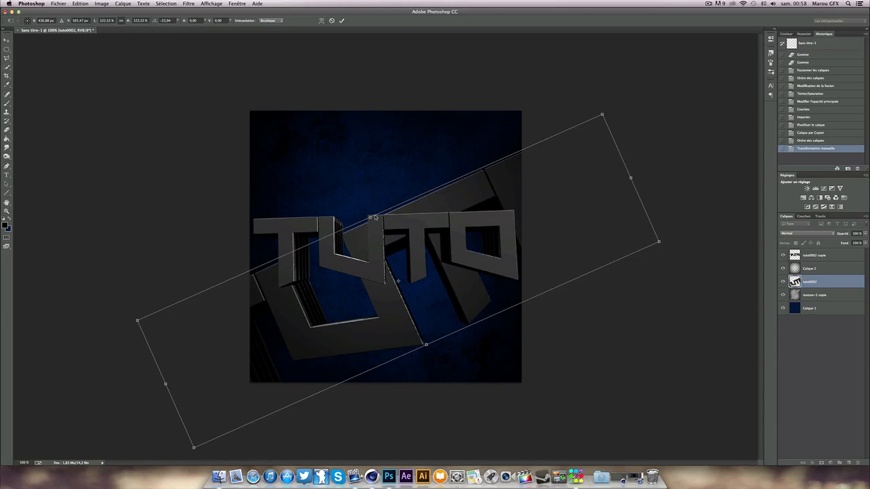
pyautogui.moveTo(138, 321); pyautogui.dragTo(20, 296)
pyautogui.moveTo(390, 296); pyautogui.dragTo(418, 263)
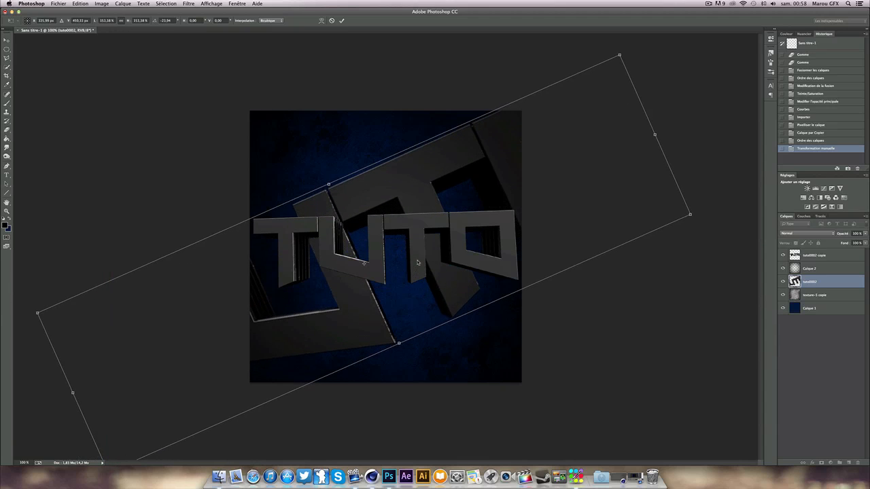
pyautogui.press('Return')
pyautogui.press('e')
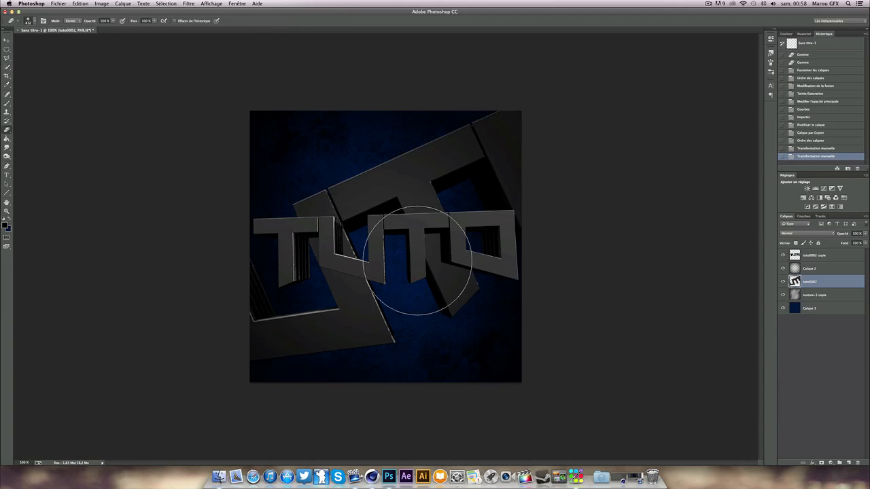
# Step: Lower the opacity of the diagonal tuto0002 backdrop layer to 17%
pyautogui.click(865, 233)
pyautogui.moveTo(862, 243); pyautogui.dragTo(839, 242)
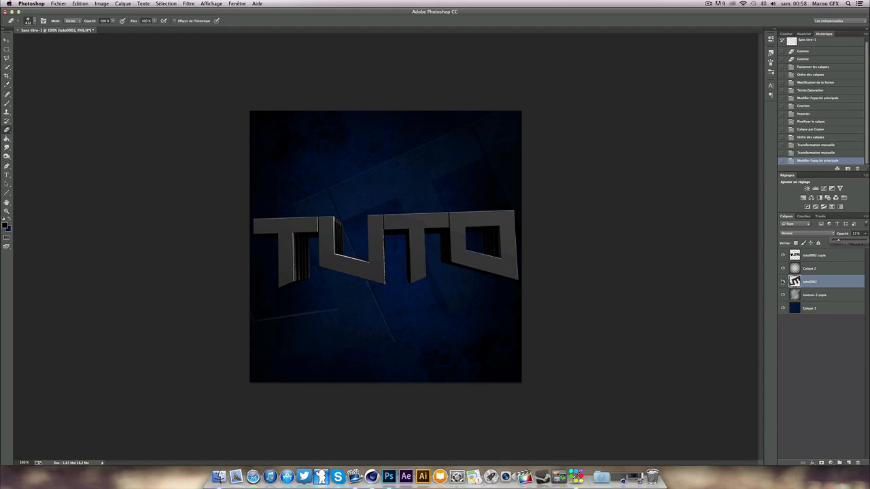
pyautogui.click(866, 254)
# Step: Apply the dark-to-light blue gradient preset style with drop shadow to the tuto0002 copie layer
pyautogui.doubleClick(848, 260)
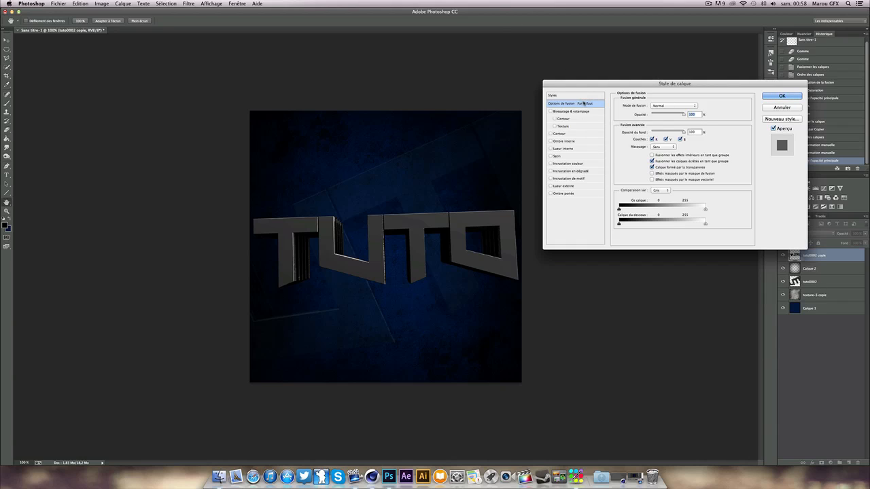
pyautogui.click(583, 96)
pyautogui.scroll(-2, 686, 150)
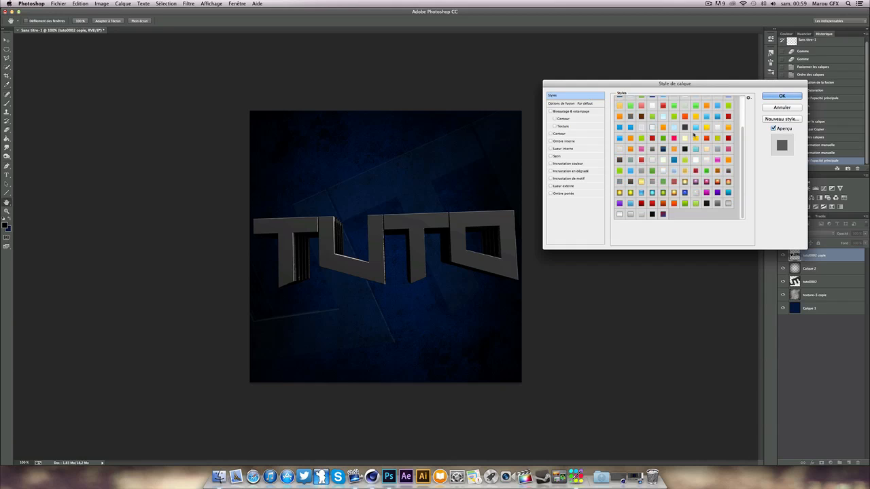
pyautogui.scroll(2, 666, 197)
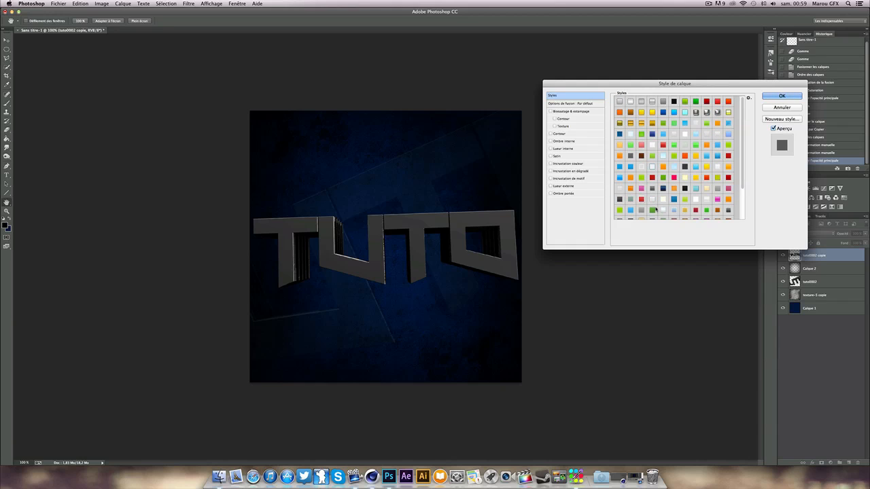
pyautogui.scroll(-2, 658, 212)
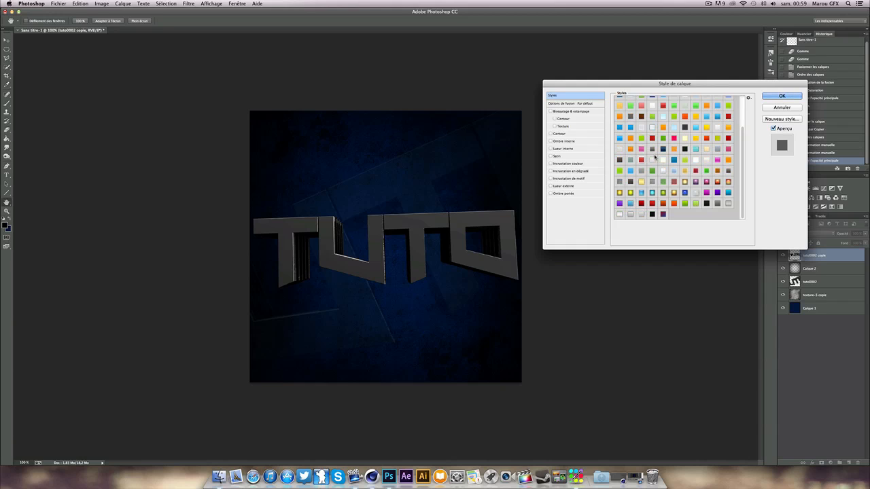
pyautogui.scroll(2, 650, 136)
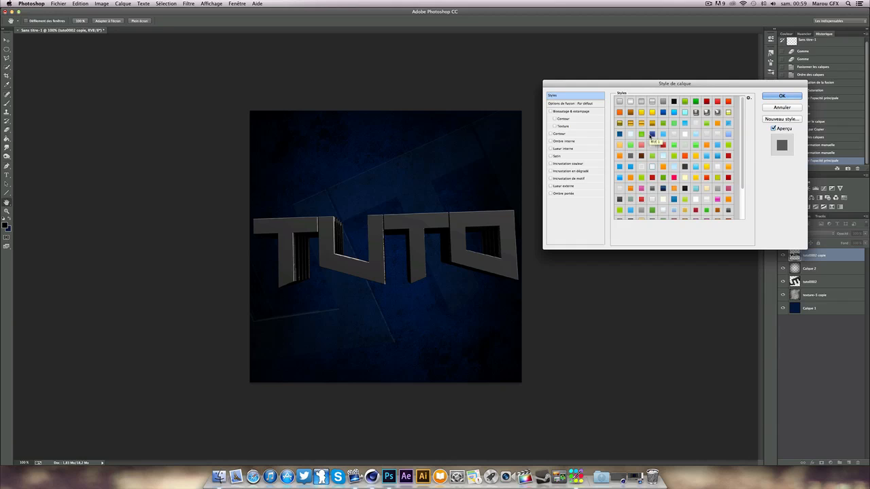
pyautogui.click(662, 112)
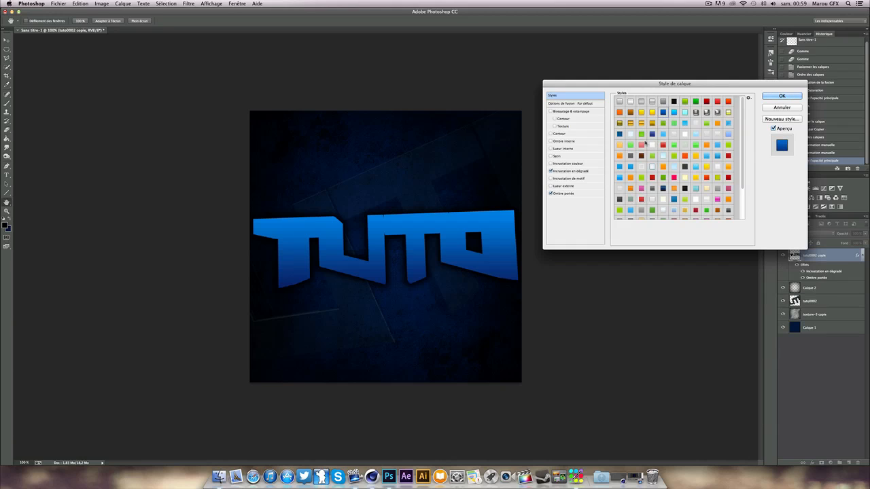
# Step: Set the gradient overlay's blend mode to Incrustation and enable an outer glow with its default settings
pyautogui.click(573, 172)
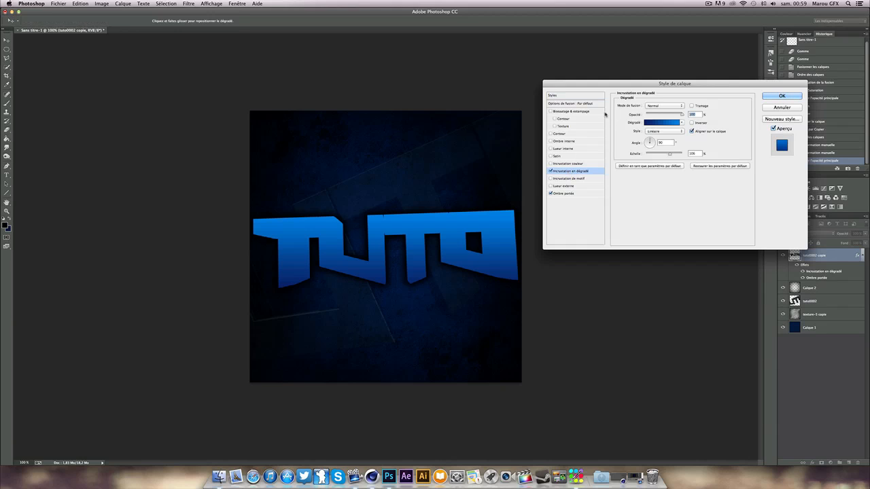
pyautogui.click(656, 106)
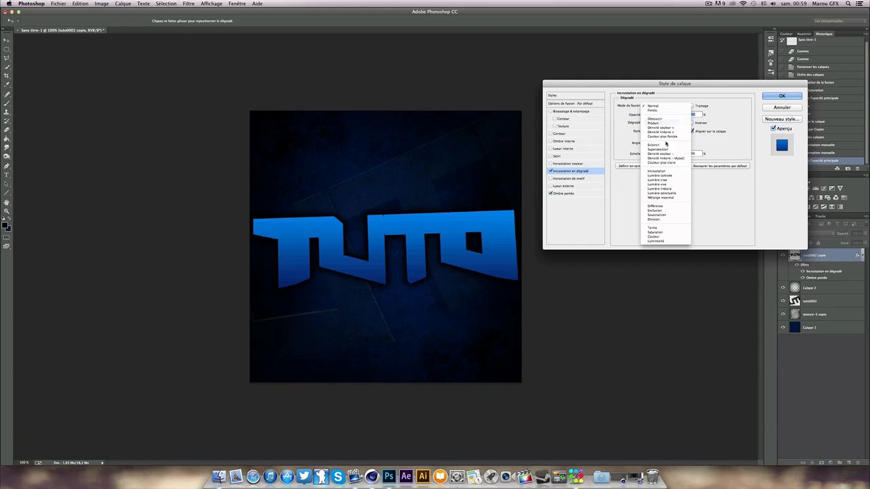
pyautogui.click(666, 171)
pyautogui.click(557, 186)
pyautogui.click(723, 219)
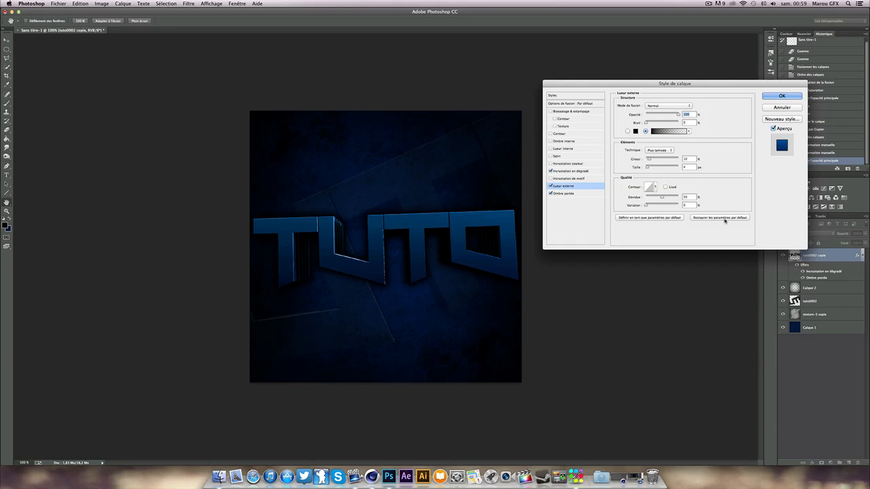
# Step: Restore the drop shadow's default settings, raise its opacity, and apply the layer style
pyautogui.click(567, 193)
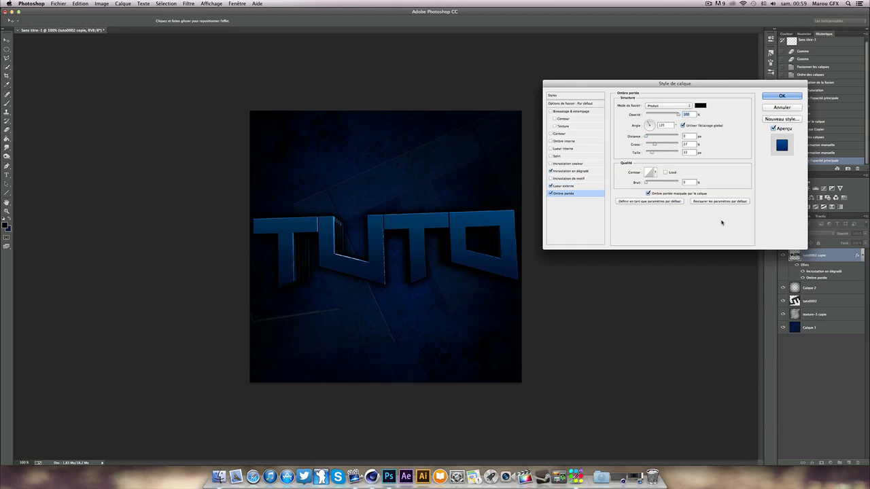
pyautogui.click(723, 202)
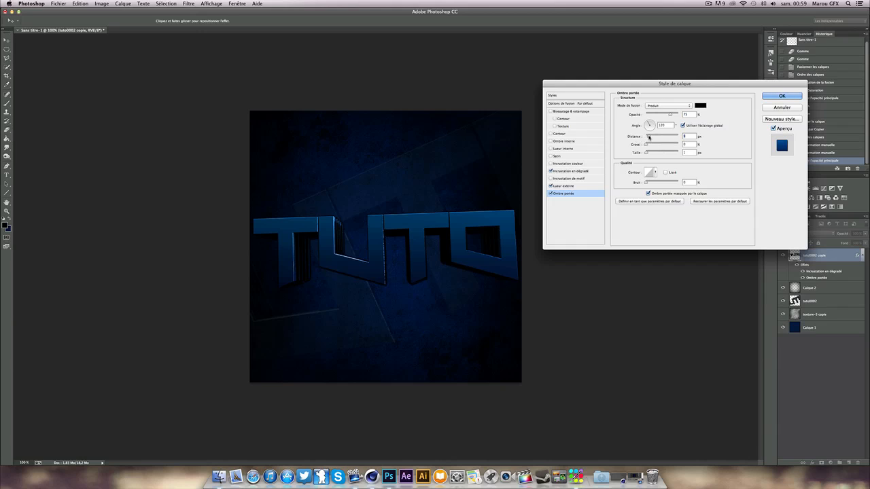
pyautogui.moveTo(671, 114); pyautogui.dragTo(678, 114)
pyautogui.click(779, 96)
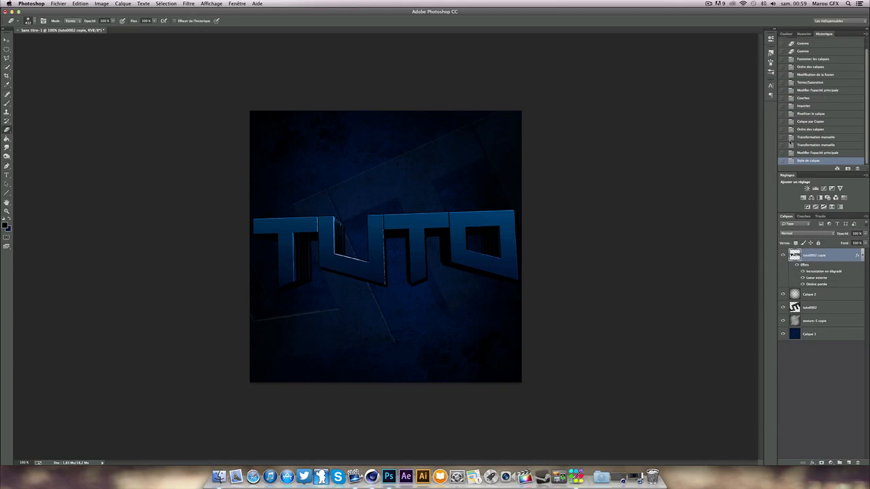
# Step: Copy the layer style from tuto0002 copie to the tuto0002 layer and set that layer's opacity to 20%
pyautogui.rightClick(813, 255)
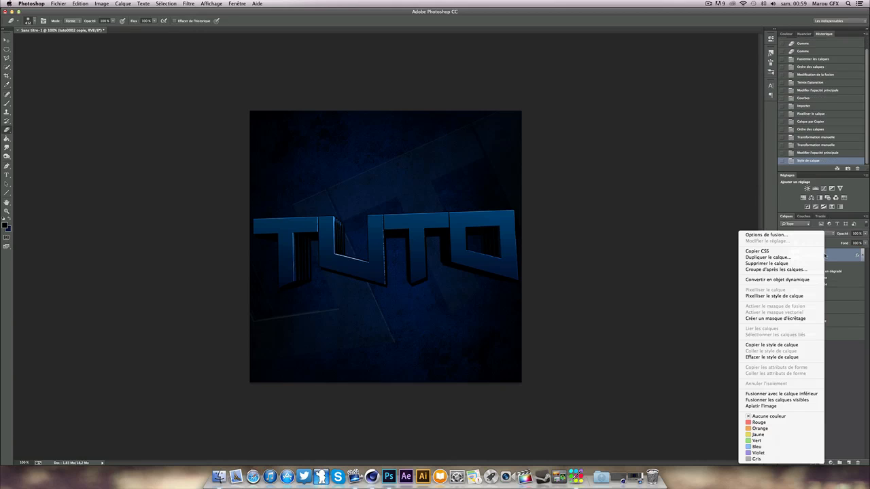
pyautogui.click(780, 345)
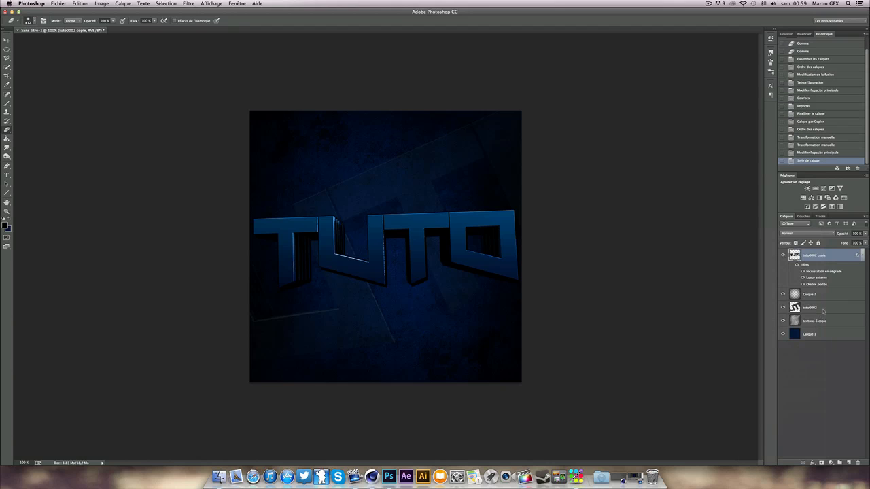
pyautogui.click(822, 311)
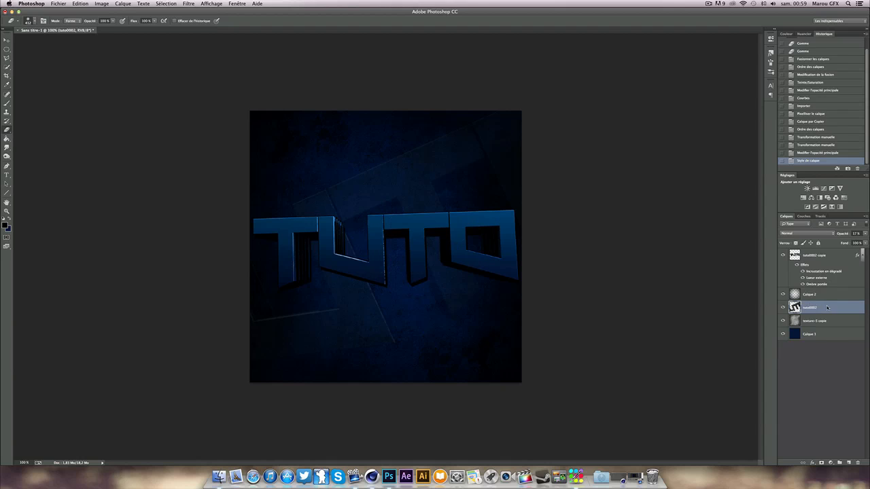
pyautogui.rightClick(827, 308)
pyautogui.click(780, 350)
pyautogui.click(865, 233)
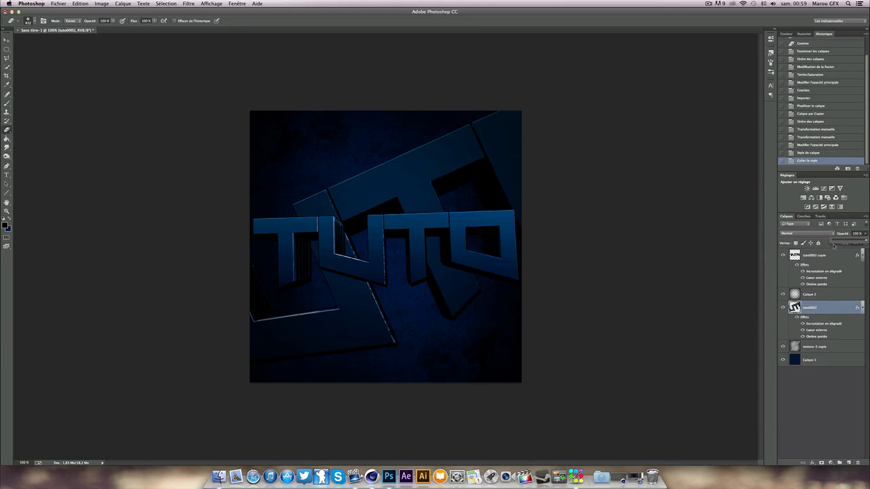
pyautogui.click(840, 242)
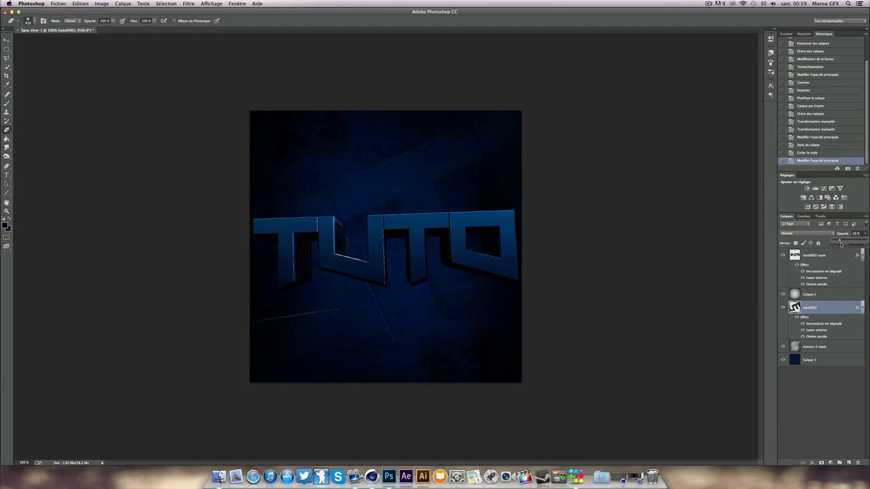
# Step: Collapse the effects lists of the tuto0002 and tuto0002 copie layers
pyautogui.click(861, 307)
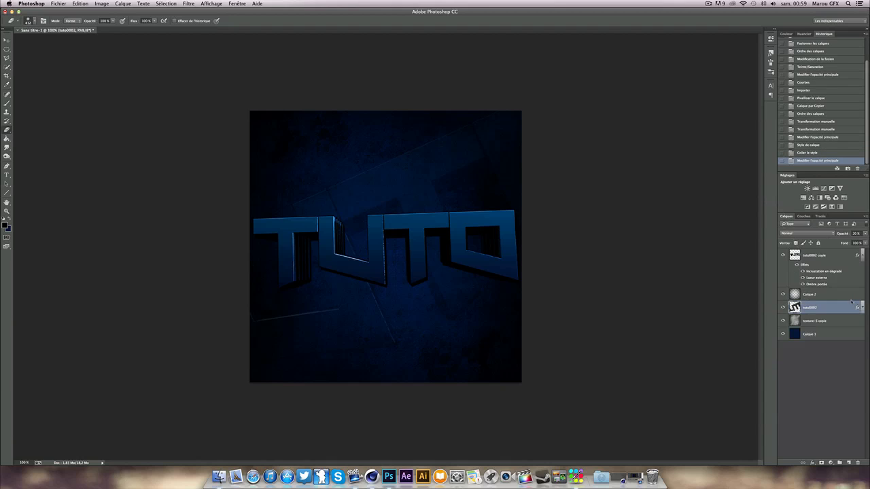
pyautogui.click(847, 257)
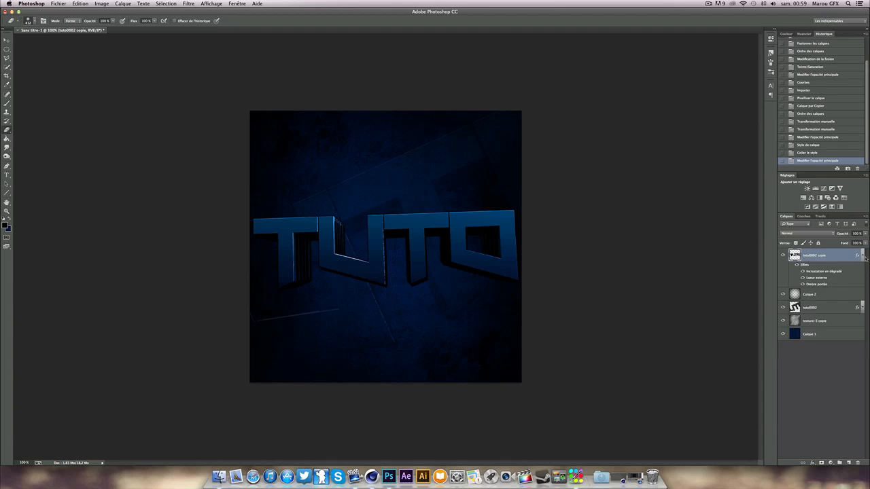
pyautogui.click(862, 256)
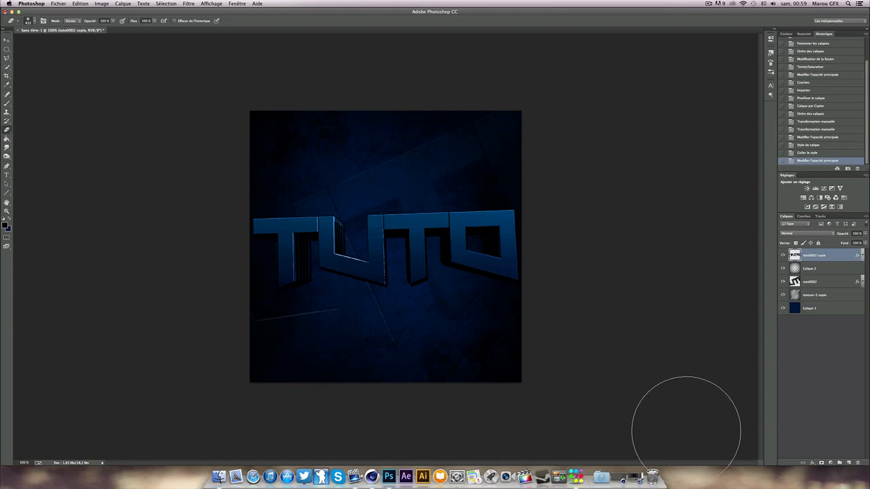
# Step: Make a wide elliptical selection extending past the canvas sides, with its lower edge crossing the middle of the TUTO text
pyautogui.click(7, 50)
pyautogui.moveTo(169, 78); pyautogui.dragTo(604, 290)
pyautogui.moveTo(500, 227); pyautogui.dragTo(498, 193)
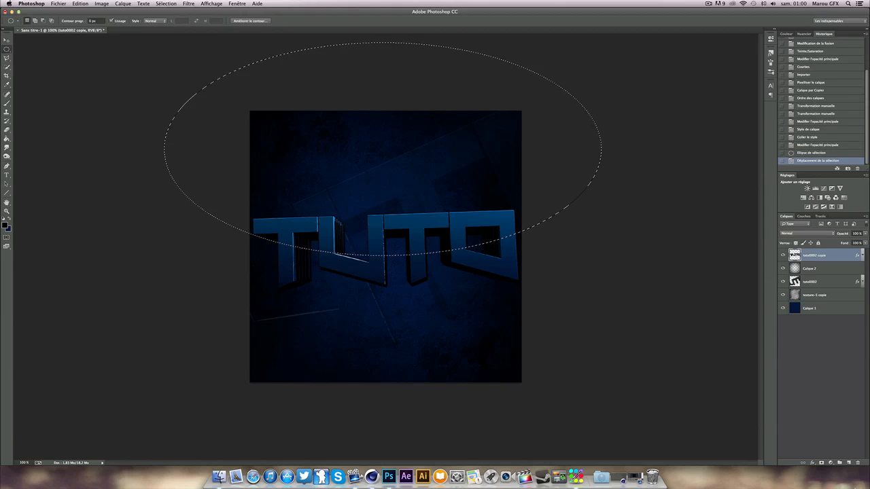
# Step: Create a new layer, fill the elliptical selection with white, and deselect it
pyautogui.click(838, 462)
pyautogui.press('d')
pyautogui.press('x')
pyautogui.press('g')
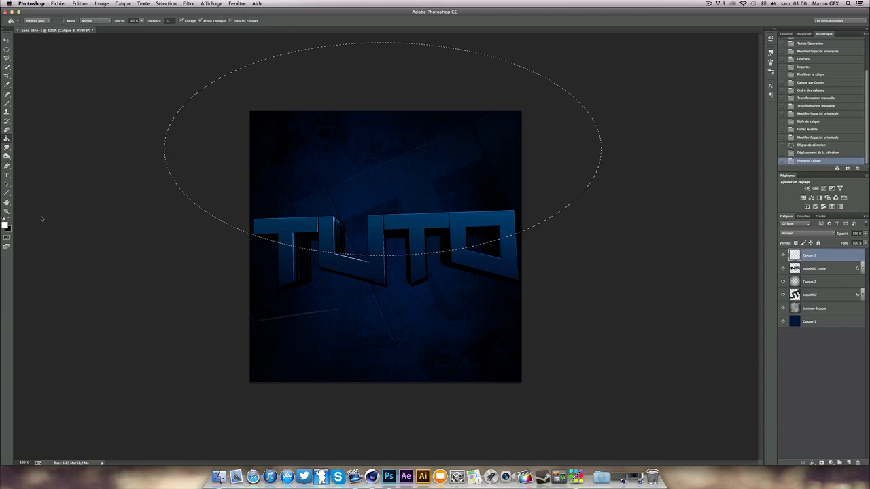
pyautogui.click(360, 168)
pyautogui.click(166, 3)
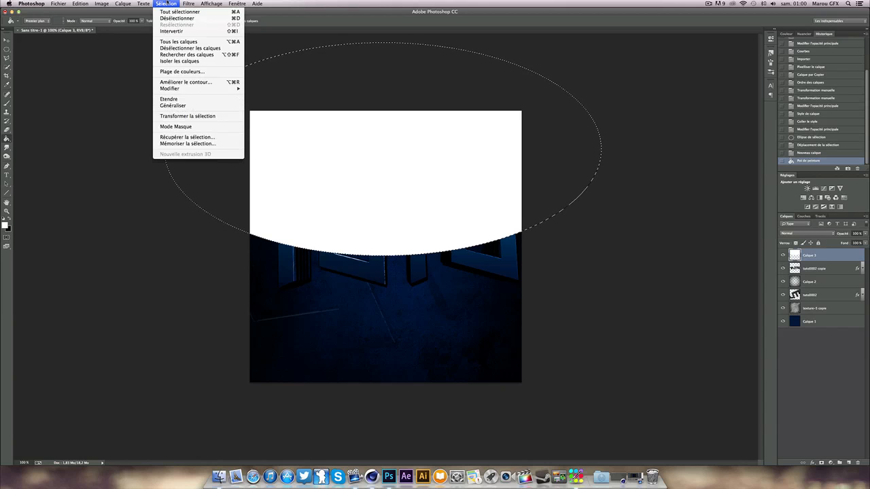
pyautogui.click(177, 18)
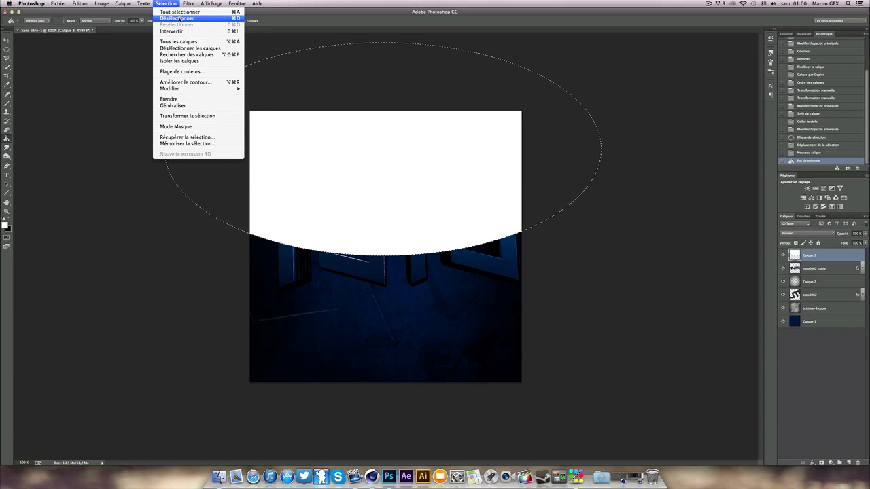
pyautogui.click(184, 4)
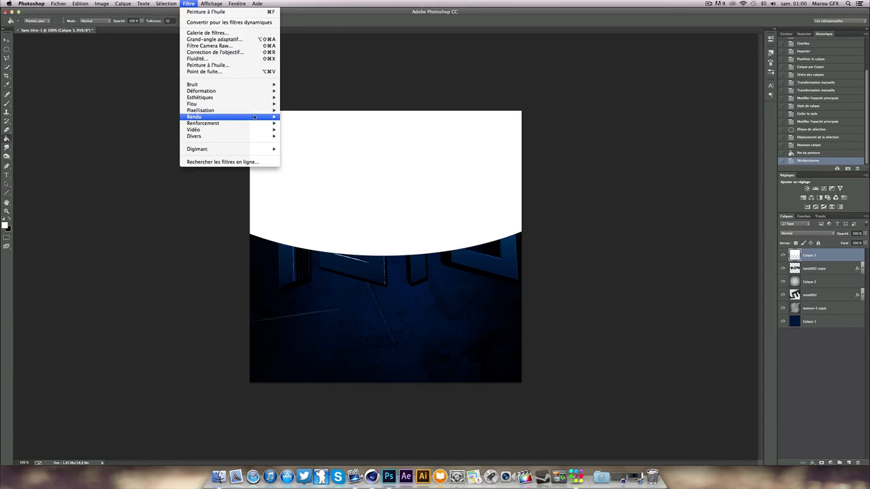
pyautogui.moveTo(204, 103)
pyautogui.click(309, 160)
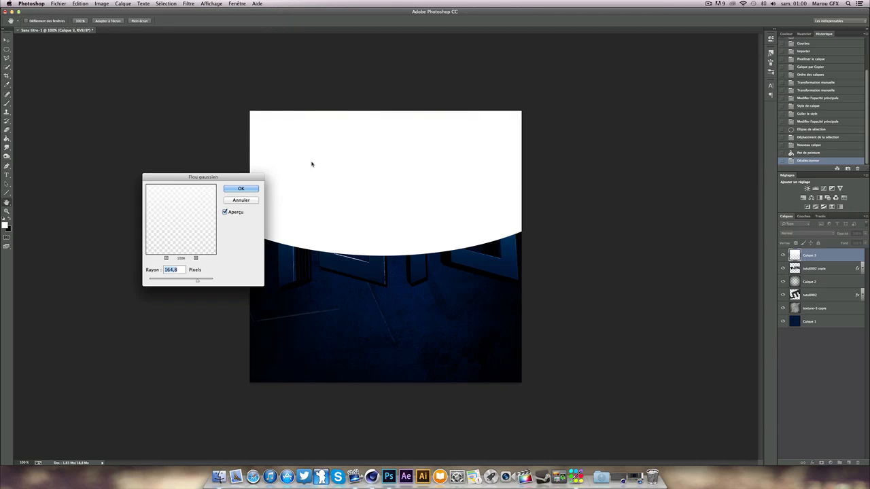
pyautogui.click(240, 199)
# Step: Reduce the opacity of the white ellipse layer Calque 3 to 7%
pyautogui.click(865, 233)
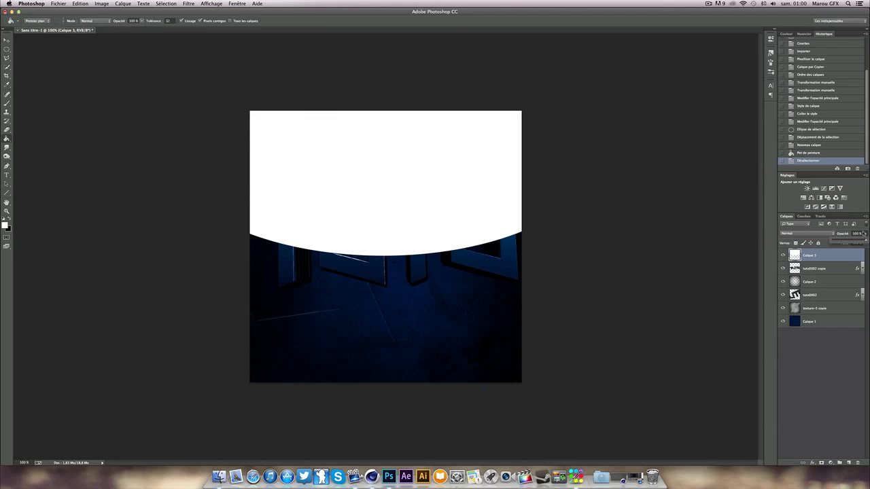
pyautogui.click(839, 241)
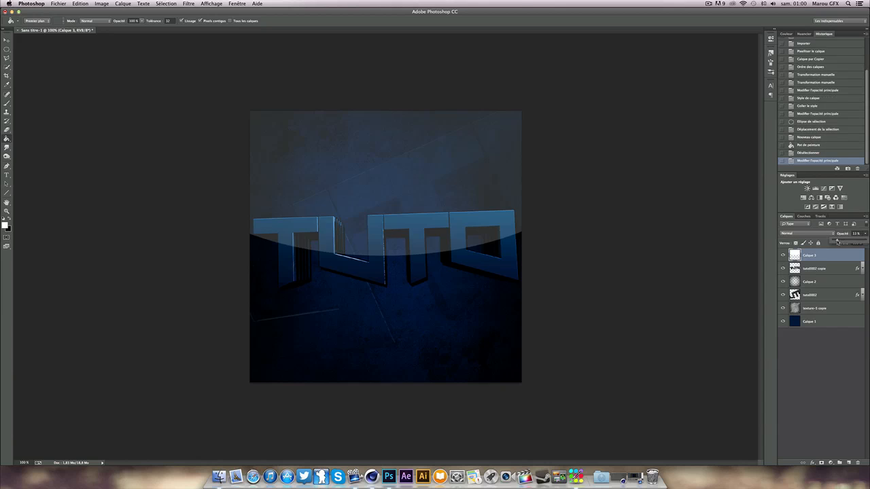
pyautogui.moveTo(838, 242); pyautogui.dragTo(836, 242)
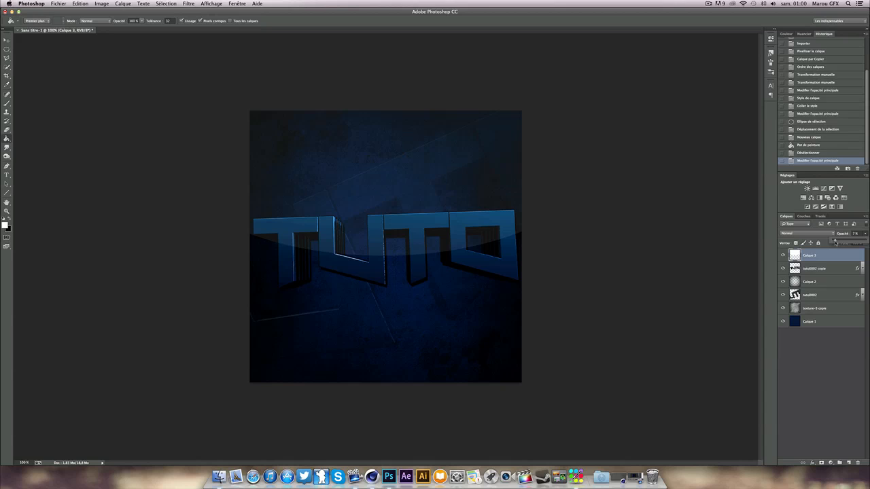
# Step: Erase the curved lower edge of the pale ellipse on Calque 3 with a large eraser and set the layer's opacity to 5%
pyautogui.click(6, 129)
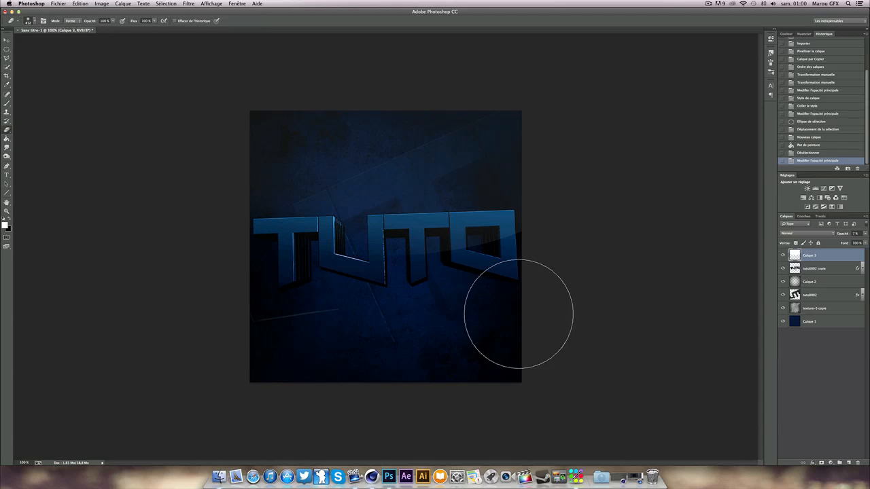
pyautogui.moveTo(539, 312)
pyautogui.mouseDown()
pyautogui.moveTo(474, 324)
pyautogui.moveTo(509, 307)
pyautogui.moveTo(455, 310)
pyautogui.moveTo(468, 319)
pyautogui.mouseUp()
pyautogui.click(782, 255)
pyautogui.click(783, 255)
pyautogui.moveTo(864, 233); pyautogui.dragTo(854, 240)
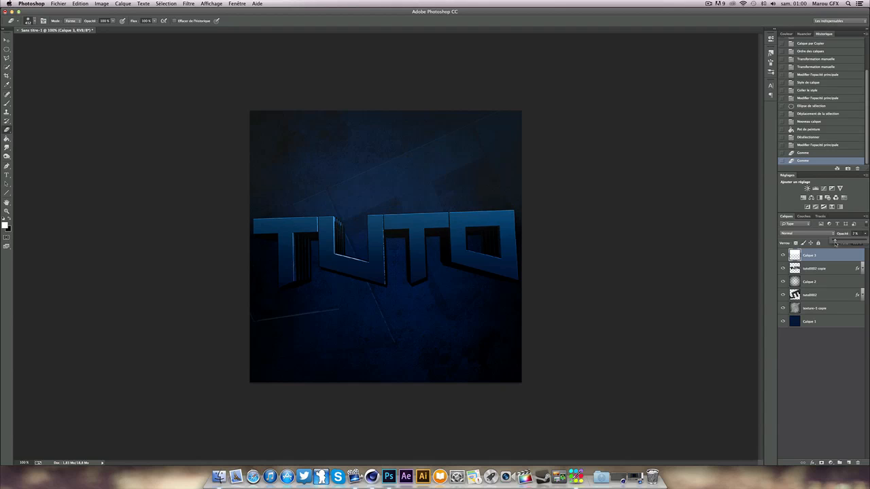
pyautogui.click(784, 255)
pyautogui.click(783, 255)
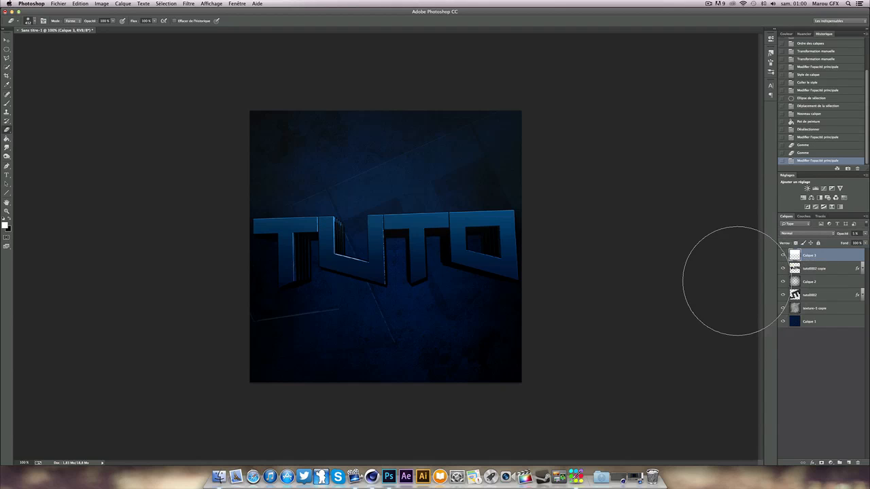
# Step: Duplicate the tuto0002 copie layer twice and hide the upper duplicate, tuto0002 copie 3
pyautogui.click(818, 269)
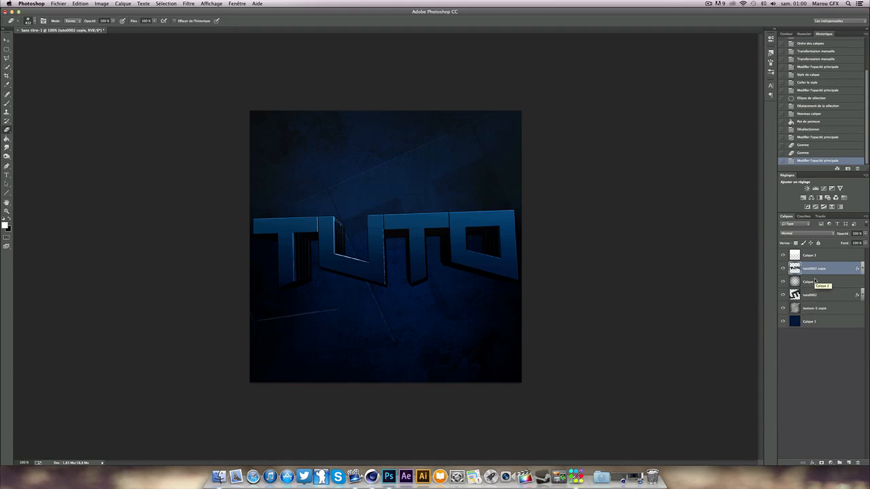
pyautogui.hotkey('ctrl', 'j')
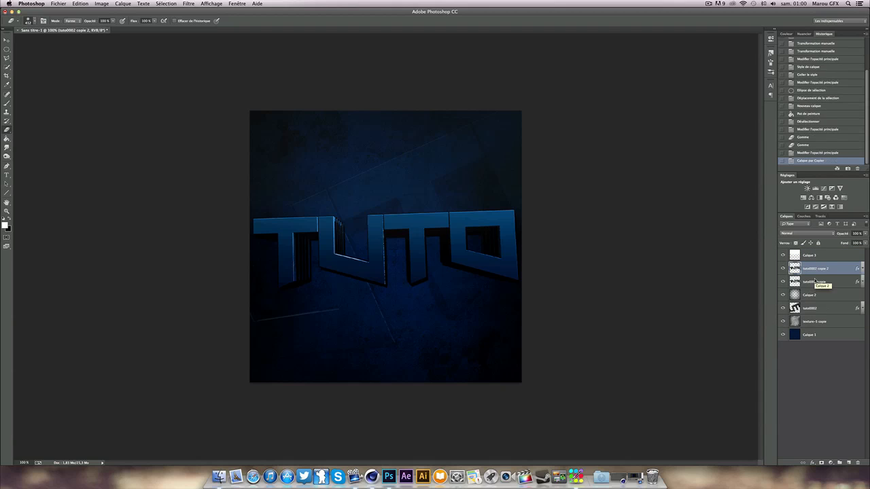
pyautogui.hotkey('ctrl', 'j')
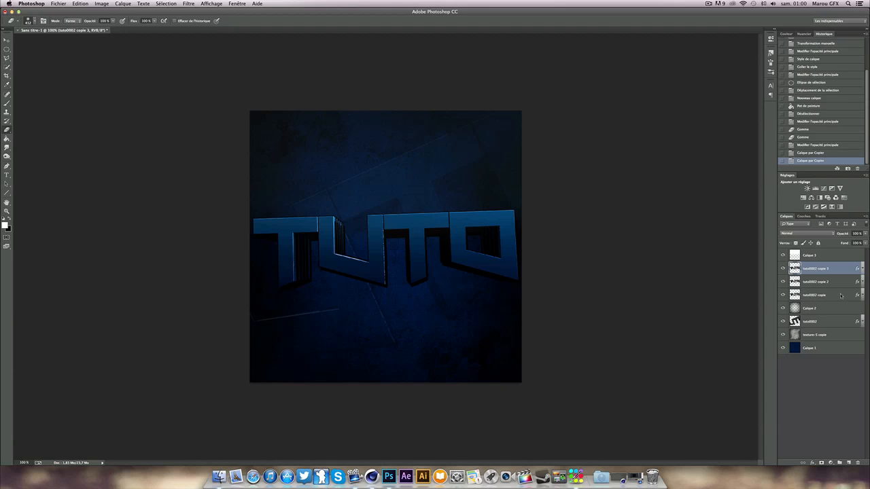
pyautogui.click(828, 294)
pyautogui.click(815, 282)
pyautogui.click(819, 269)
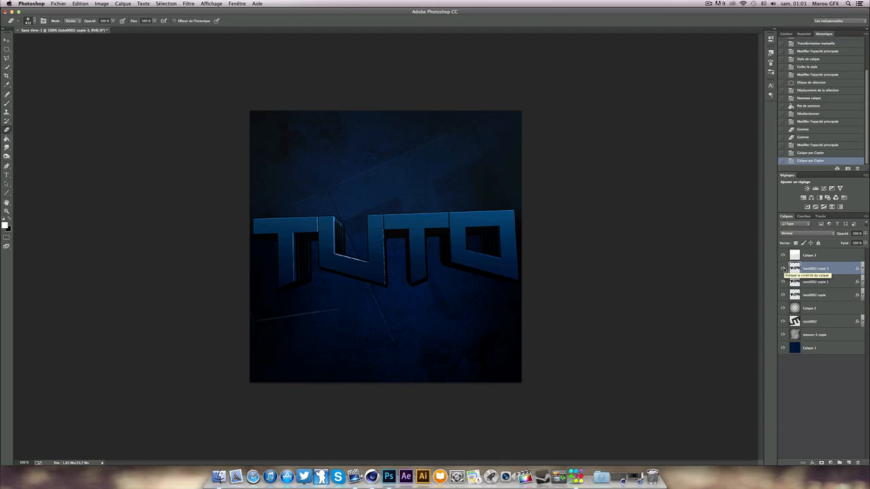
pyautogui.click(783, 270)
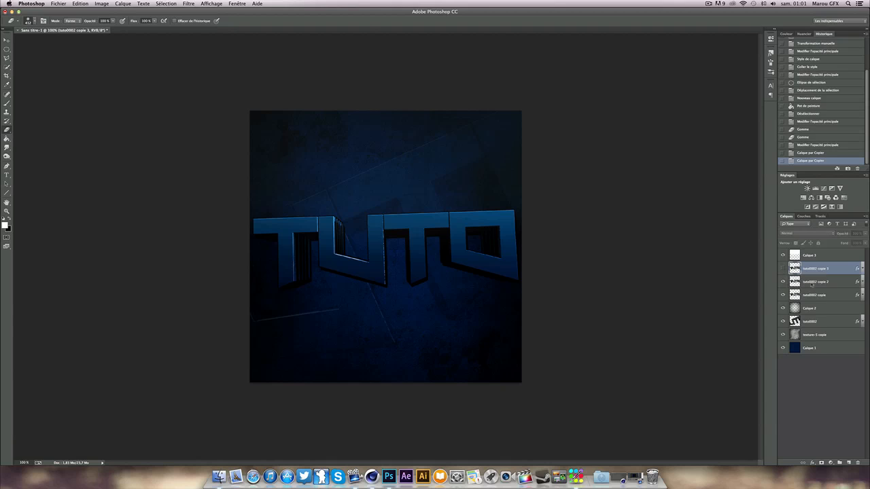
# Step: Apply the Oil Paint filter with its existing settings to tuto0002 copie 2 and reduce that layer's opacity to about 70%
pyautogui.click(812, 284)
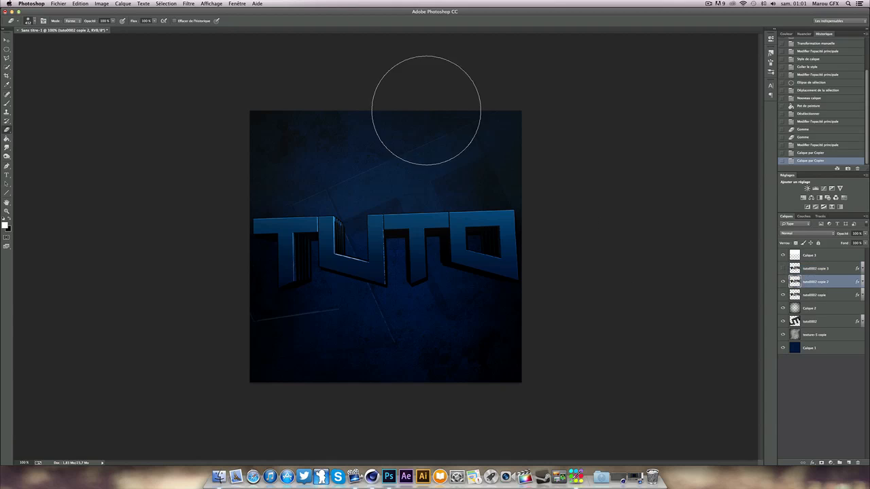
pyautogui.click(190, 4)
pyautogui.click(204, 66)
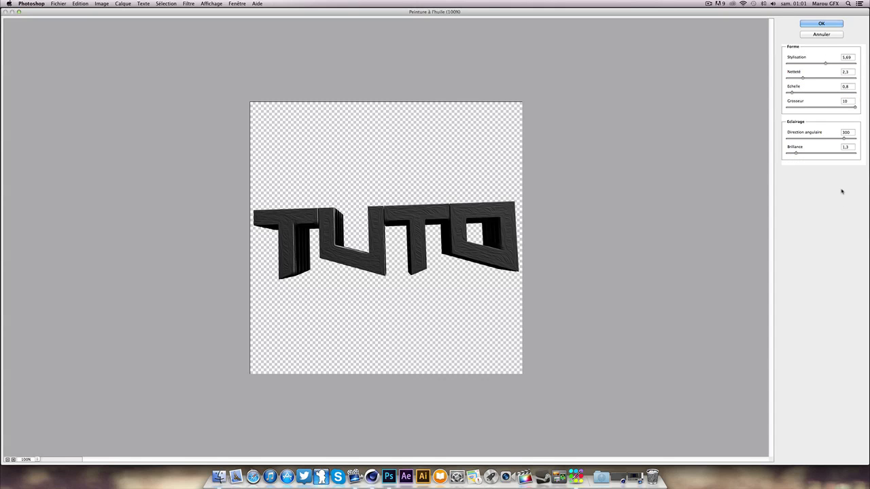
pyautogui.click(821, 25)
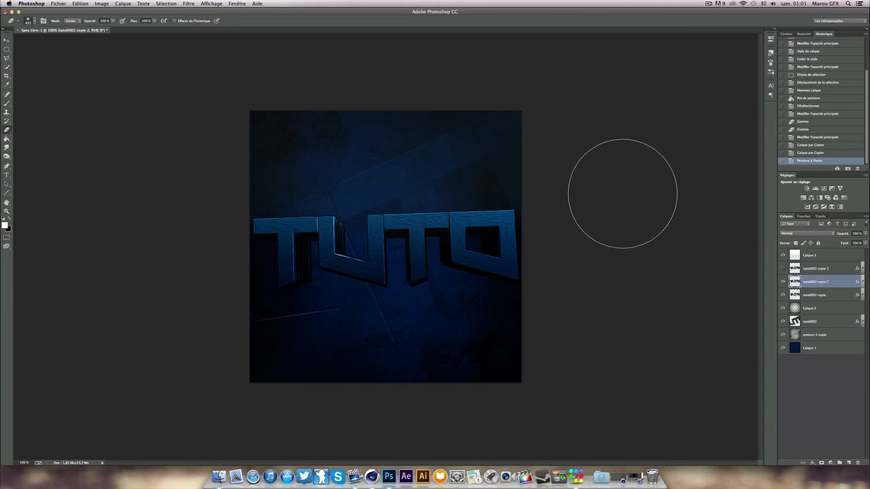
pyautogui.click(865, 235)
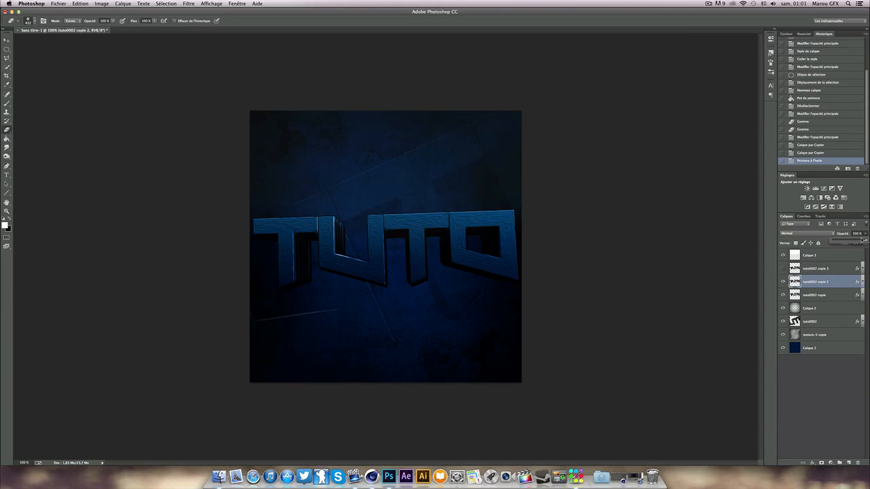
pyautogui.moveTo(860, 241); pyautogui.dragTo(858, 242)
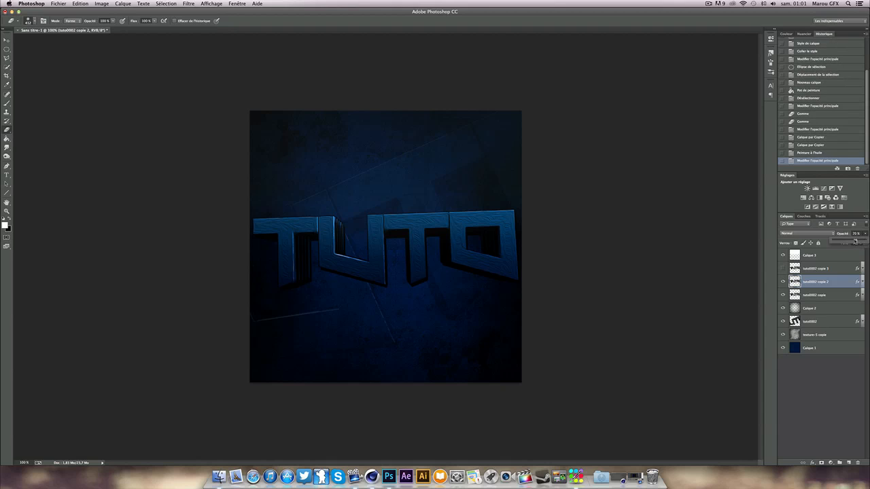
# Step: Show tuto0002 copie 3 and apply the Glowing Edges filter to it with width 1, brightness 20 and smoothness 3
pyautogui.click(784, 269)
pyautogui.click(798, 269)
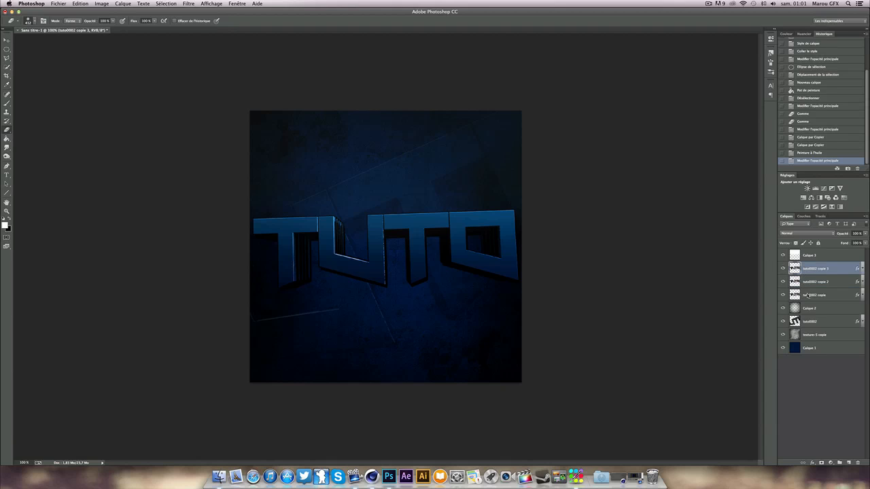
pyautogui.click(188, 4)
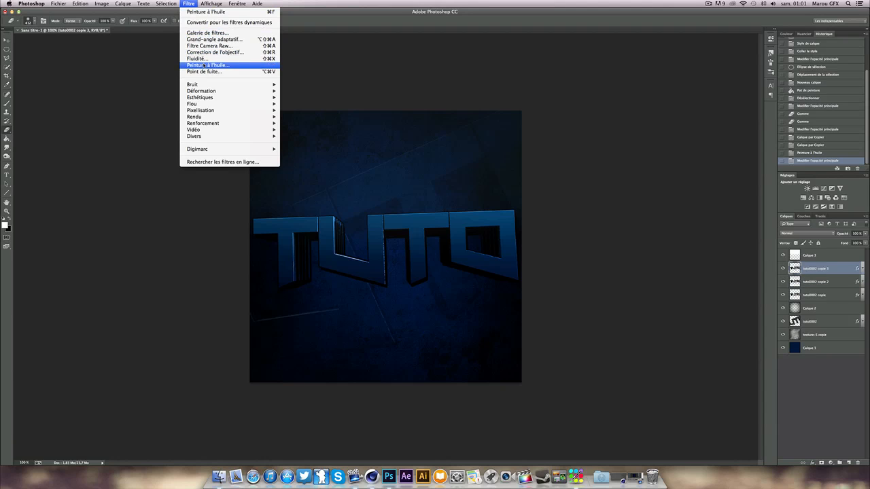
pyautogui.click(212, 34)
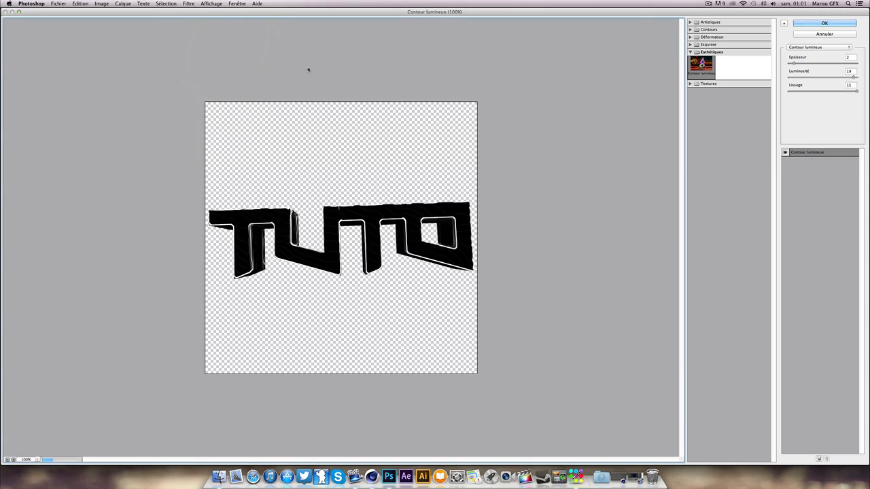
pyautogui.moveTo(793, 63)
pyautogui.mouseDown()
pyautogui.moveTo(808, 64)
pyautogui.moveTo(787, 63)
pyautogui.mouseUp()
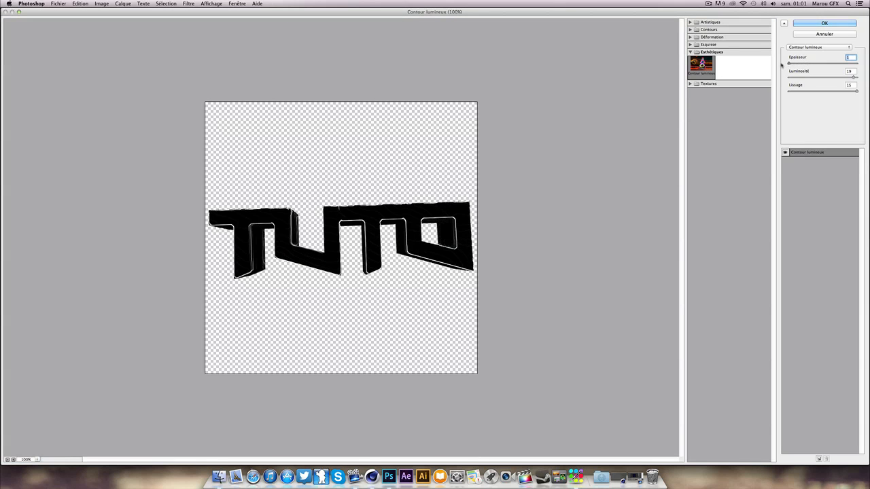
pyautogui.moveTo(853, 77)
pyautogui.mouseDown()
pyautogui.moveTo(849, 90)
pyautogui.moveTo(785, 96)
pyautogui.moveTo(797, 96)
pyautogui.mouseUp()
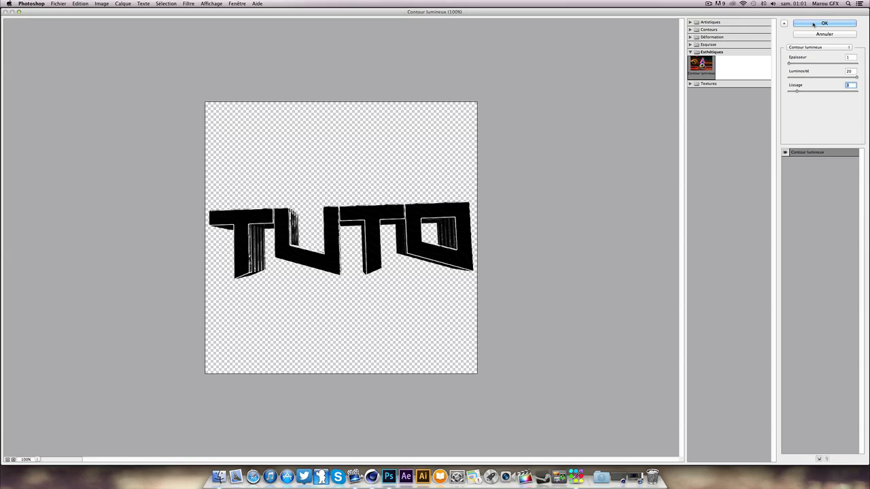
pyautogui.press('Return')
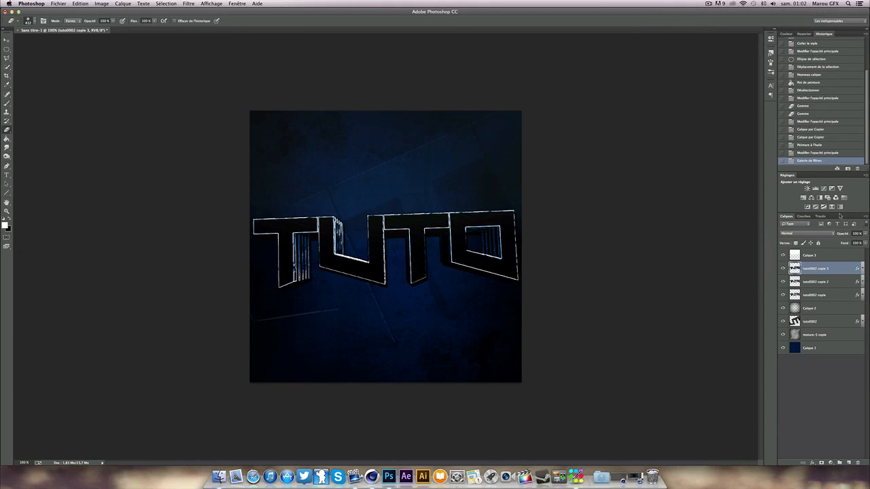
# Step: Set tuto0002 copie 3 to the Soustraction blend mode at about 40% opacity and compare the text with the layer hidden and shown
pyautogui.click(787, 235)
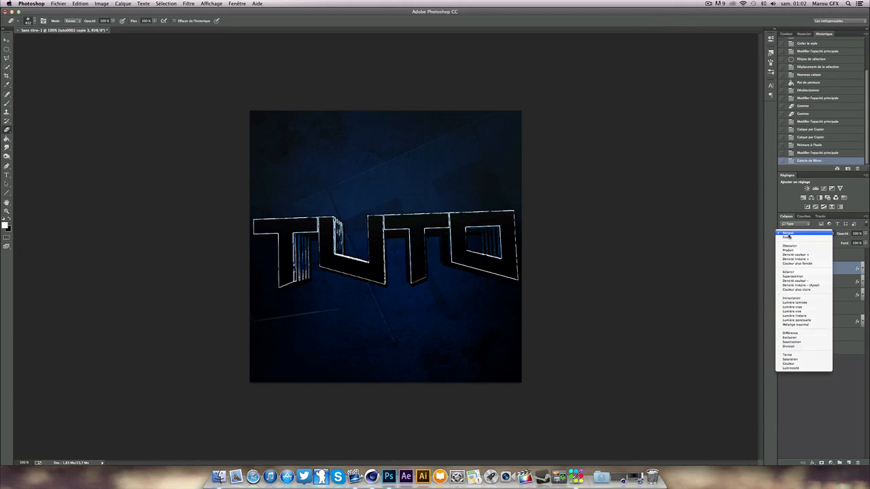
pyautogui.click(794, 342)
pyautogui.moveTo(865, 233); pyautogui.dragTo(845, 242)
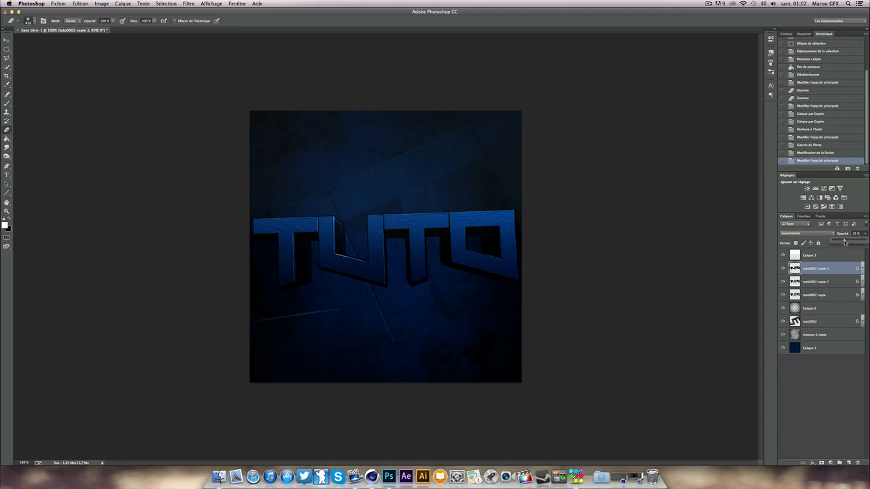
pyautogui.click(782, 272)
pyautogui.click(782, 268)
pyautogui.click(783, 269)
pyautogui.click(783, 282)
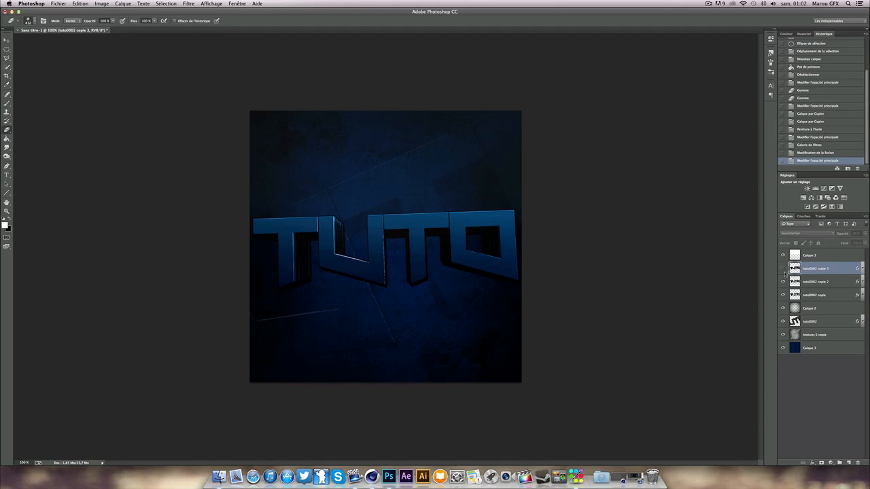
# Step: Reduce the opacity of the oil-painted layer tuto0002 copie 2 to about 48%
pyautogui.click(819, 281)
pyautogui.click(865, 233)
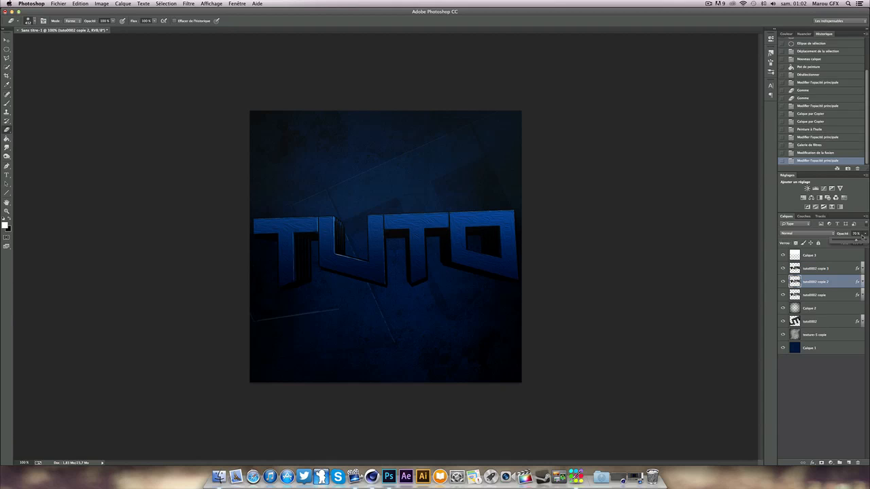
pyautogui.moveTo(854, 241); pyautogui.dragTo(849, 241)
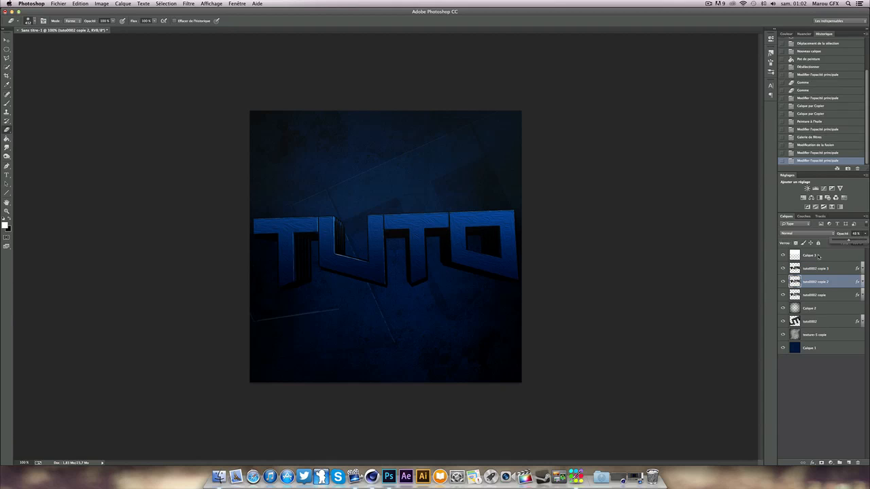
# Step: Try a much lower opacity on tuto0002 copie 2 and undo that last opacity change
pyautogui.click(834, 257)
pyautogui.click(865, 233)
pyautogui.moveTo(846, 240); pyautogui.dragTo(835, 242)
pyautogui.click(826, 153)
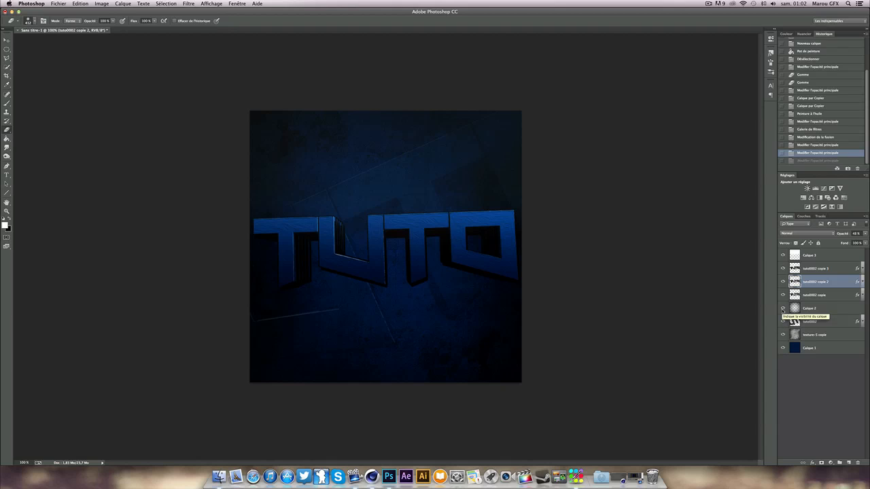
# Step: Add a new layer above tuto0002 copie 3 and set up a very small round brush
pyautogui.click(816, 269)
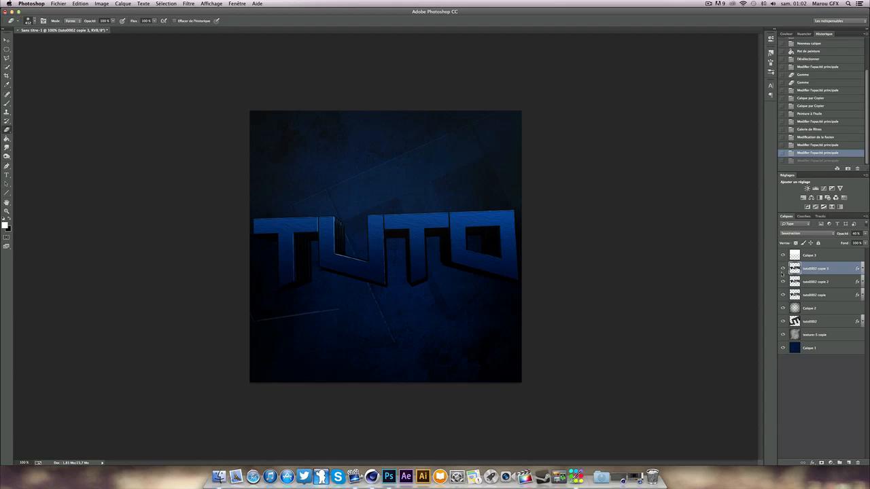
pyautogui.click(848, 462)
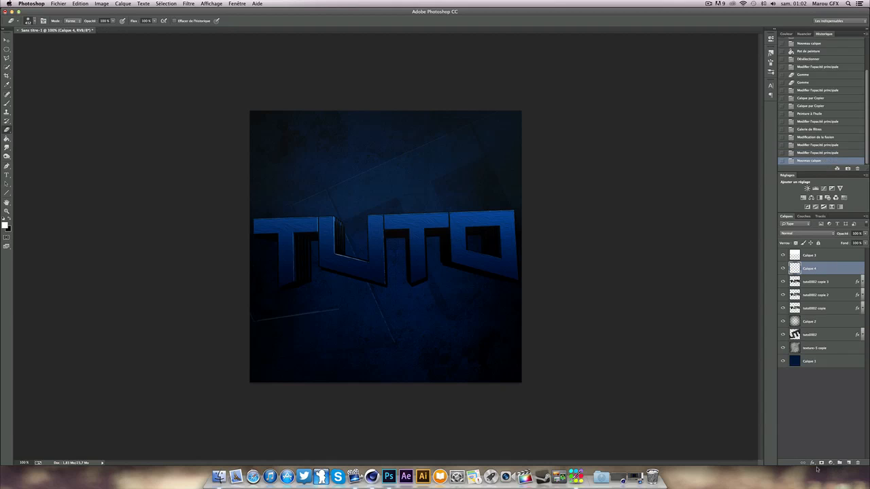
pyautogui.click(10, 104)
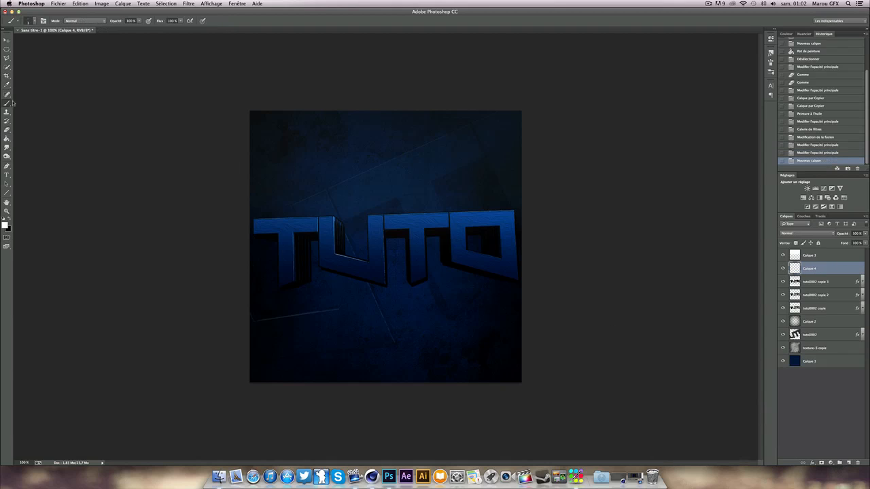
pyautogui.click(33, 21)
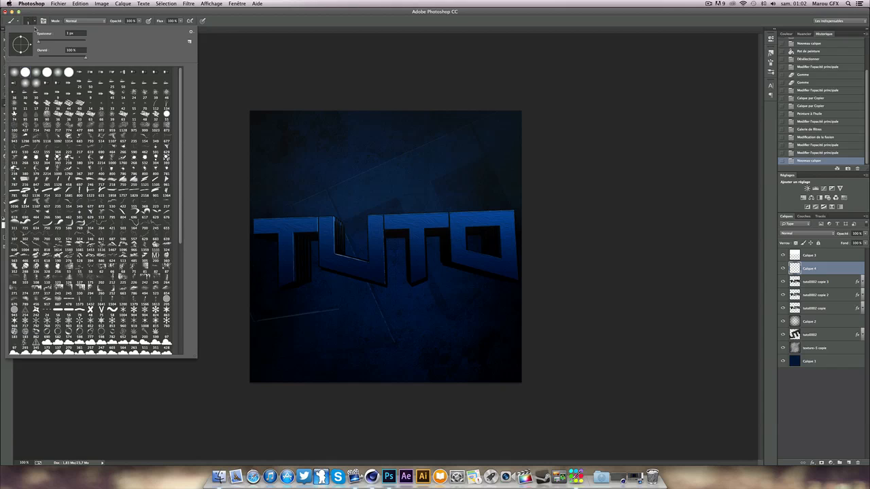
pyautogui.click(57, 73)
pyautogui.click(69, 33)
pyautogui.click(241, 42)
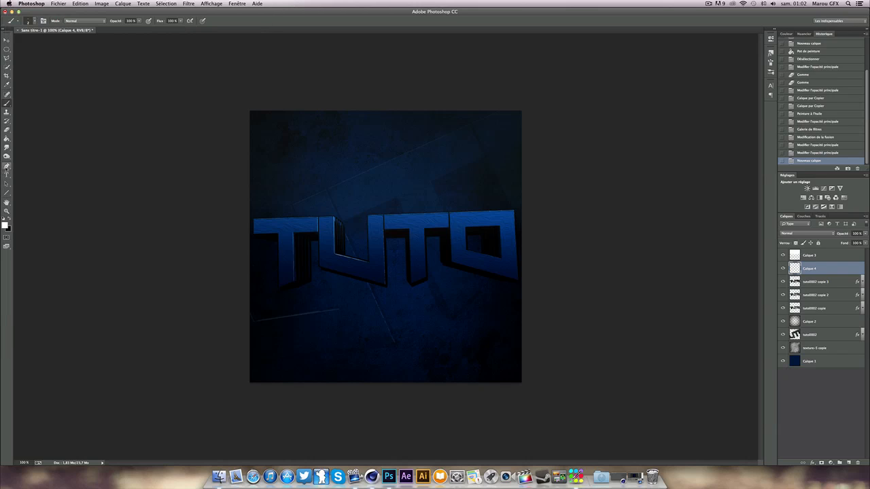
# Step: Draw open Pen paths just outside the lettering, along the tops of the first T and U and around the second T's foot
pyautogui.click(7, 166)
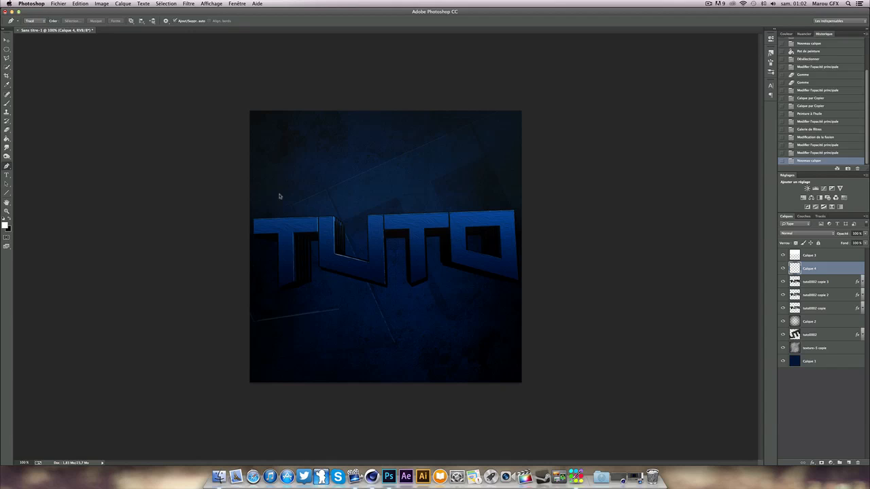
pyautogui.click(257, 216)
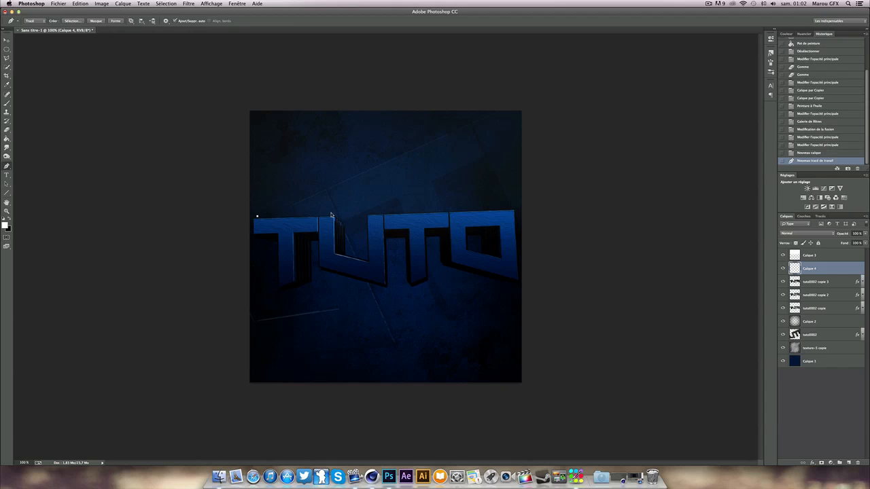
pyautogui.click(333, 214)
pyautogui.click(345, 221)
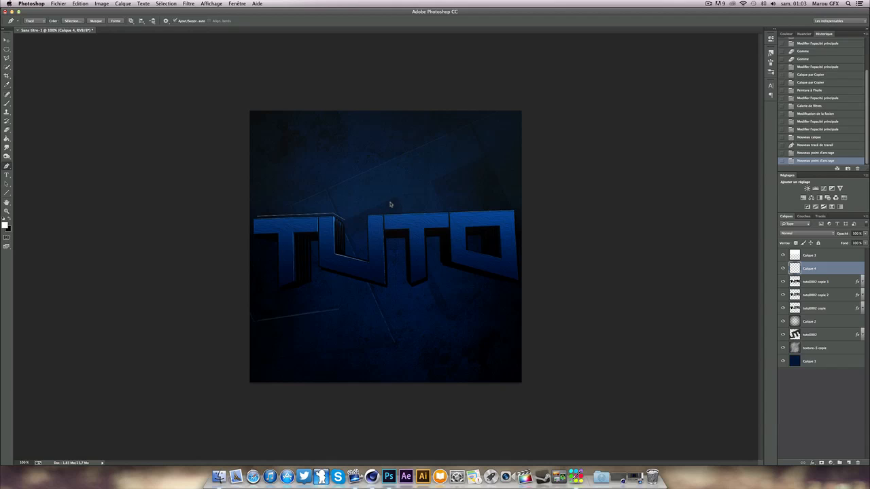
pyautogui.click(413, 290)
pyautogui.click(431, 280)
pyautogui.click(429, 239)
pyautogui.press('Escape')
# Step: Add separate open Pen paths around the O's upper corner, beneath the O and beside the U's lower corner
pyautogui.click(519, 245)
pyautogui.click(517, 208)
pyautogui.click(454, 208)
pyautogui.press('Escape')
pyautogui.click(458, 272)
pyautogui.click(511, 285)
pyautogui.press('Escape')
pyautogui.click(392, 273)
pyautogui.click(392, 292)
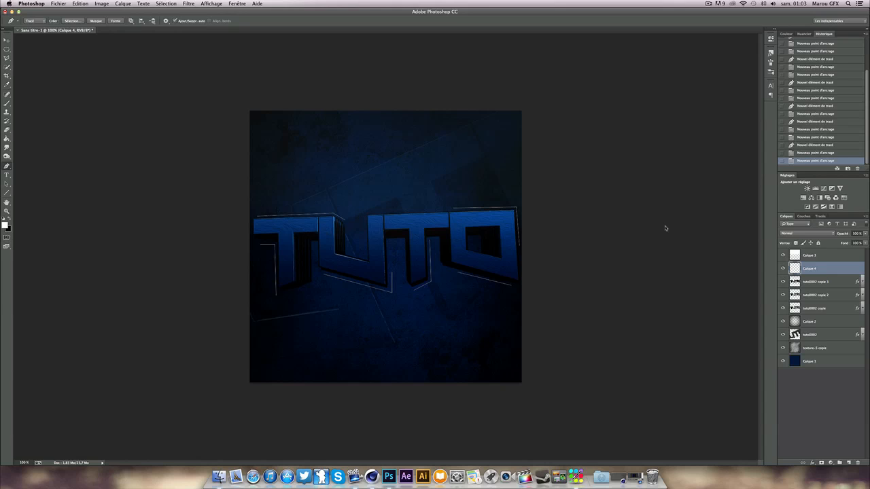
# Step: Stroke the paths on Calque 4 with the Forme brush and Simuler la pression enabled, and dismiss the path
pyautogui.rightClick(419, 231)
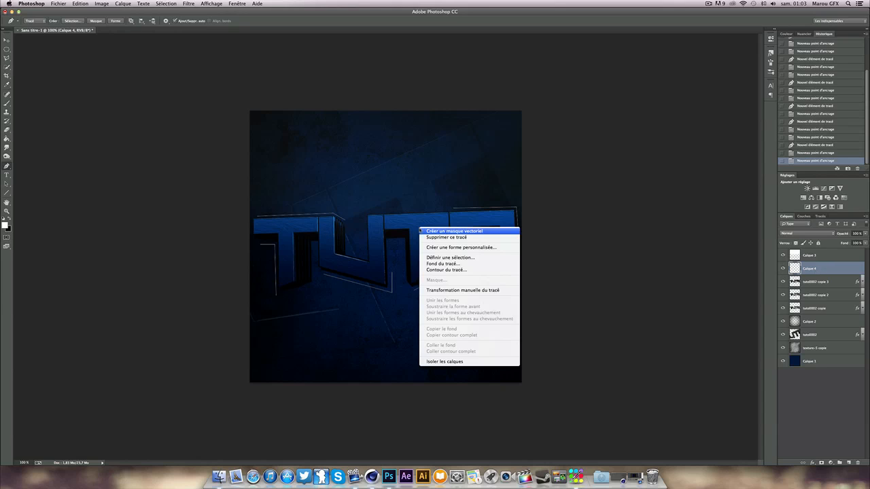
pyautogui.click(441, 266)
pyautogui.click(362, 234)
pyautogui.click(363, 235)
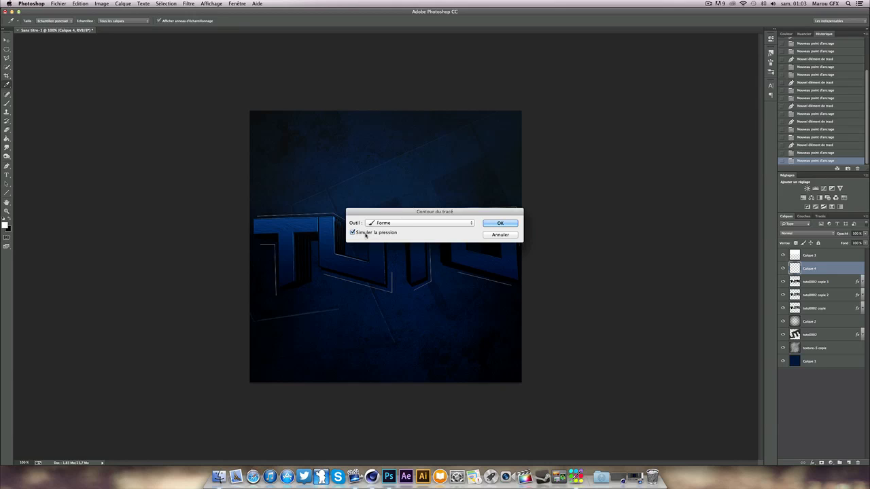
pyautogui.click(388, 227)
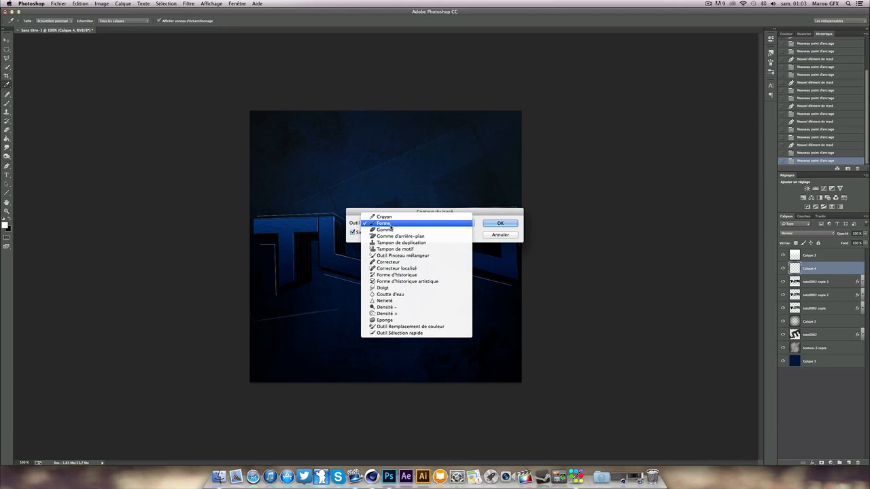
pyautogui.click(389, 225)
pyautogui.click(500, 224)
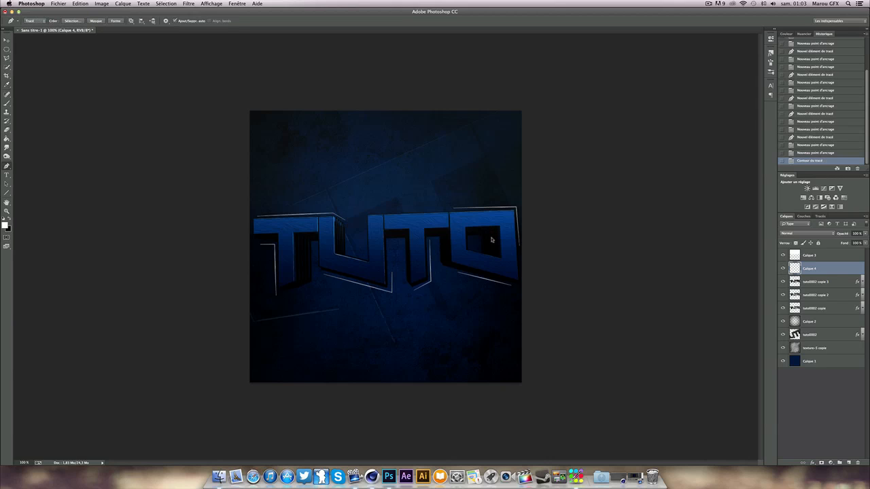
pyautogui.press('Return')
# Step: Apply a color overlay (Incrustation couleur) in blue 0043cc to the stroked lines on Calque 4
pyautogui.doubleClick(832, 268)
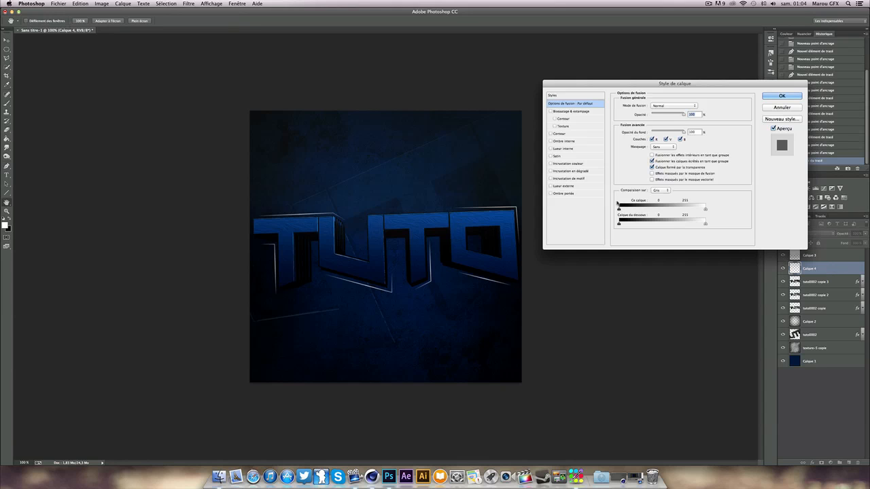
pyautogui.click(576, 163)
pyautogui.click(703, 109)
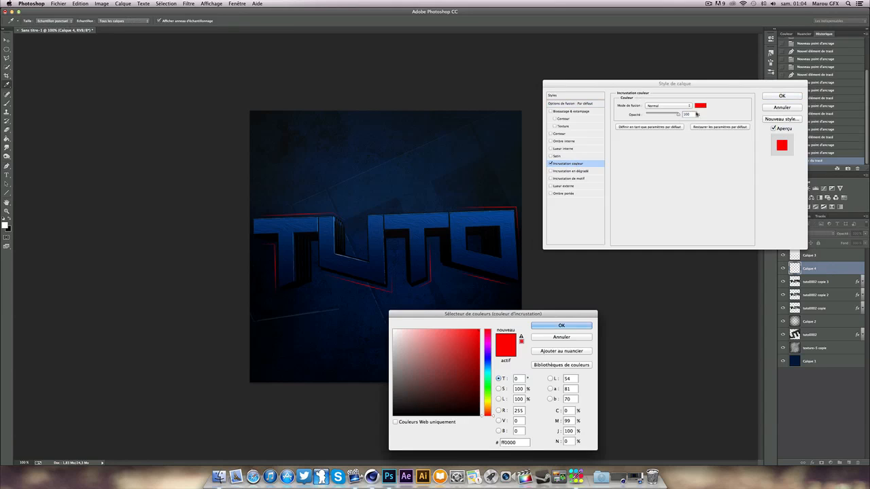
pyautogui.click(431, 276)
pyautogui.moveTo(448, 344)
pyautogui.mouseDown()
pyautogui.moveTo(493, 348)
pyautogui.moveTo(495, 366)
pyautogui.mouseUp()
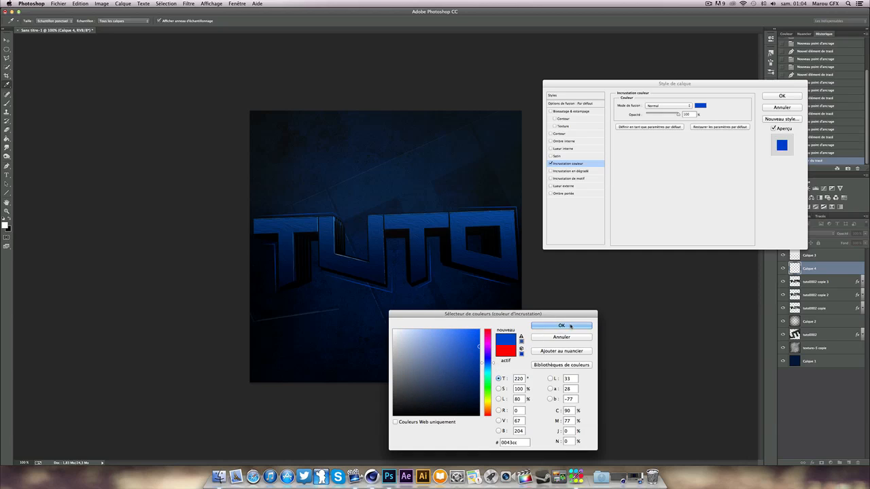
pyautogui.click(561, 326)
pyautogui.press('Return')
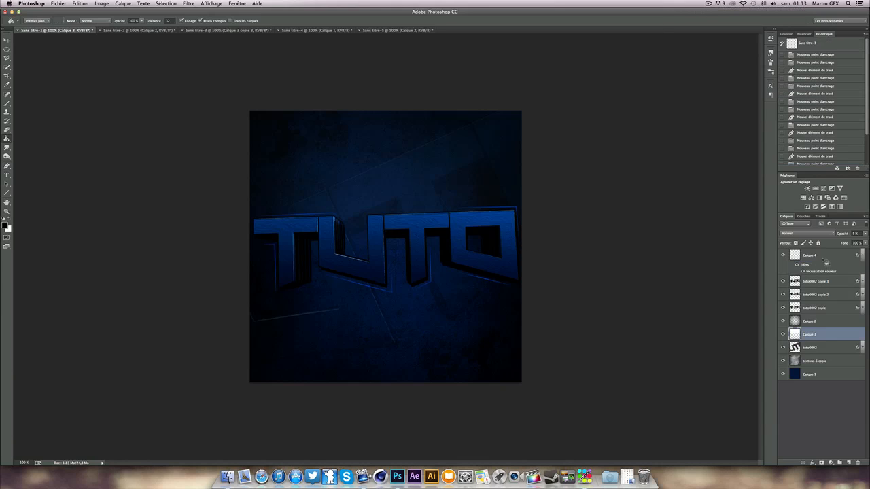
# Step: Look through the effect images in Sans titre-2 to Sans titre-5 and return to Sans titre-1
pyautogui.click(140, 31)
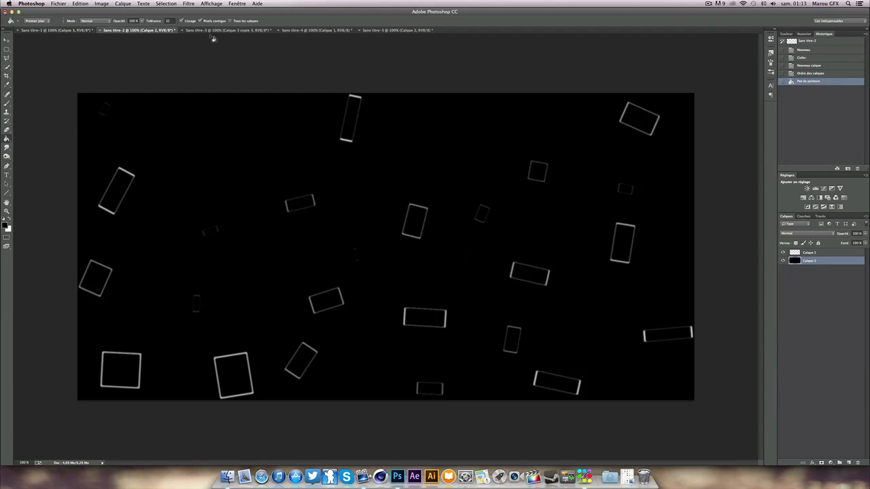
pyautogui.click(227, 31)
pyautogui.click(318, 31)
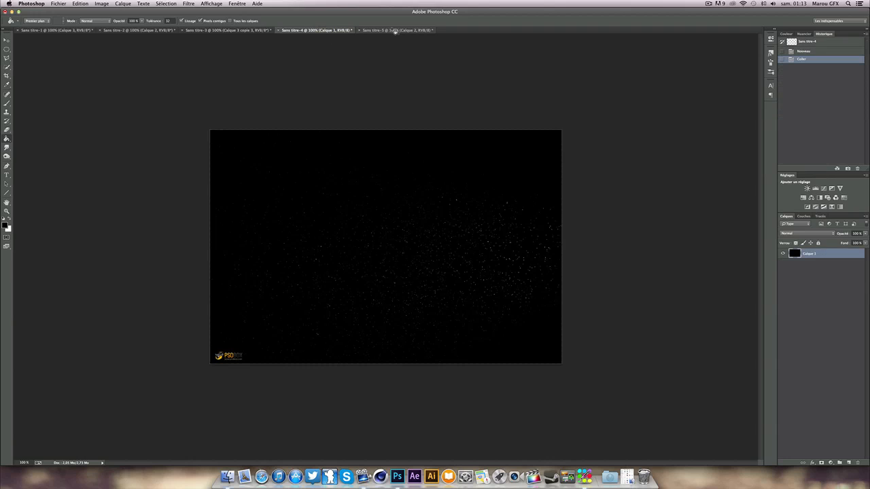
pyautogui.click(398, 31)
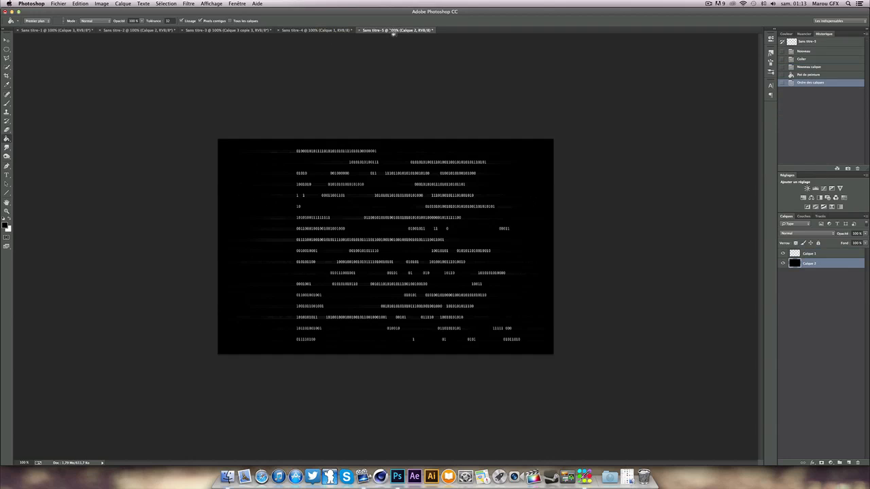
pyautogui.click(65, 31)
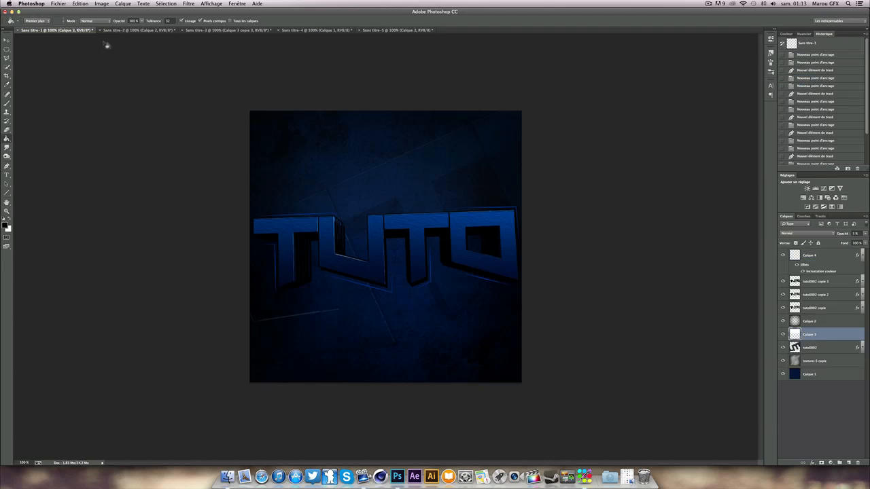
# Step: Select the rectangle outlines on Calque 1 of Sans titre-2 and paste a copy of them into Sans titre-1
pyautogui.click(140, 32)
pyautogui.press('super+shift+d')
pyautogui.press('super+d')
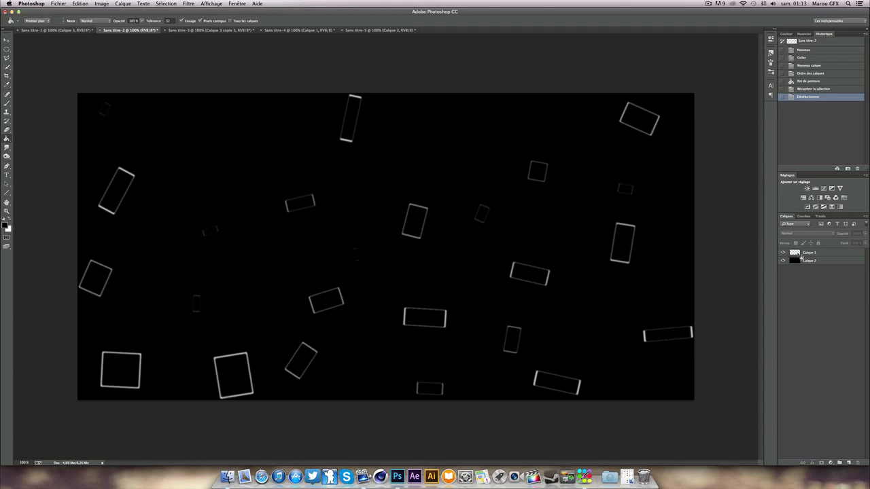
pyautogui.rightClick(800, 256)
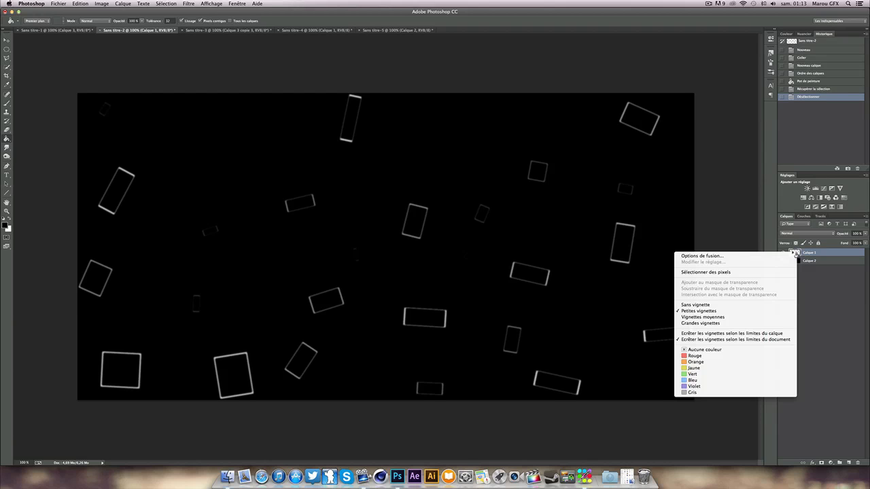
pyautogui.click(740, 272)
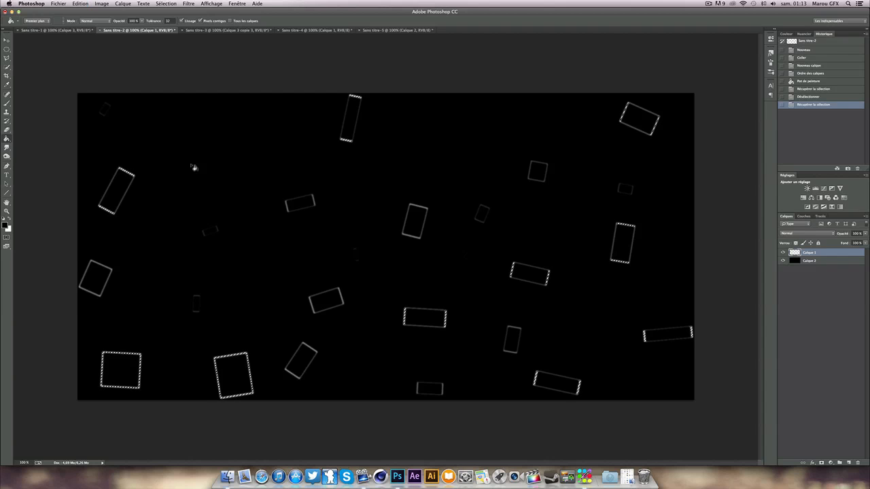
pyautogui.click(62, 32)
pyautogui.press('super+v')
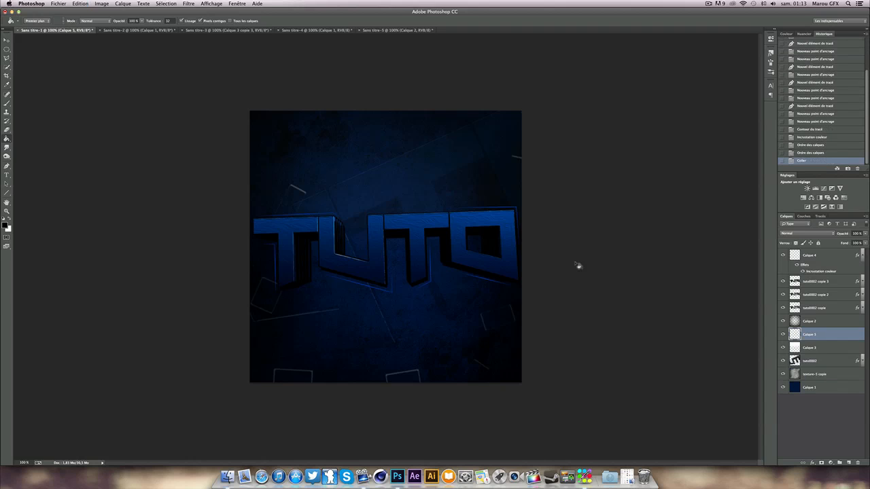
# Step: Reposition the pasted rectangle outlines behind the text and scale them proportionally to about 73%
pyautogui.click(7, 39)
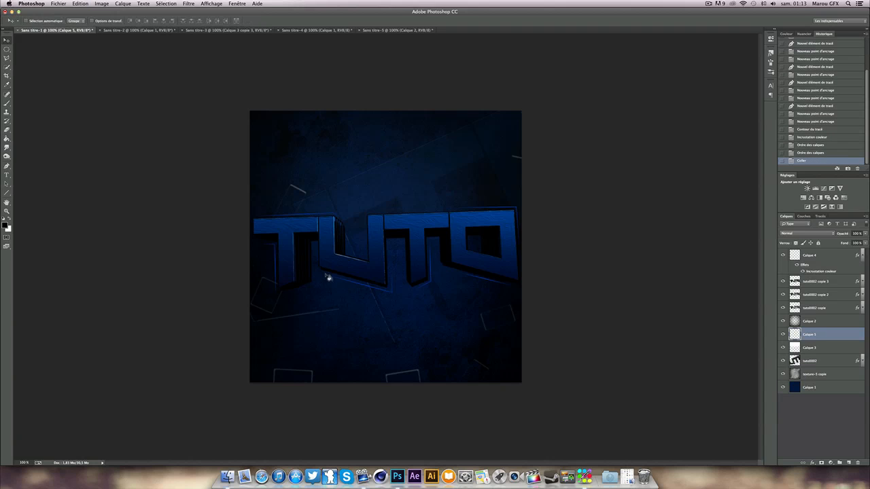
pyautogui.moveTo(346, 302); pyautogui.dragTo(201, 258)
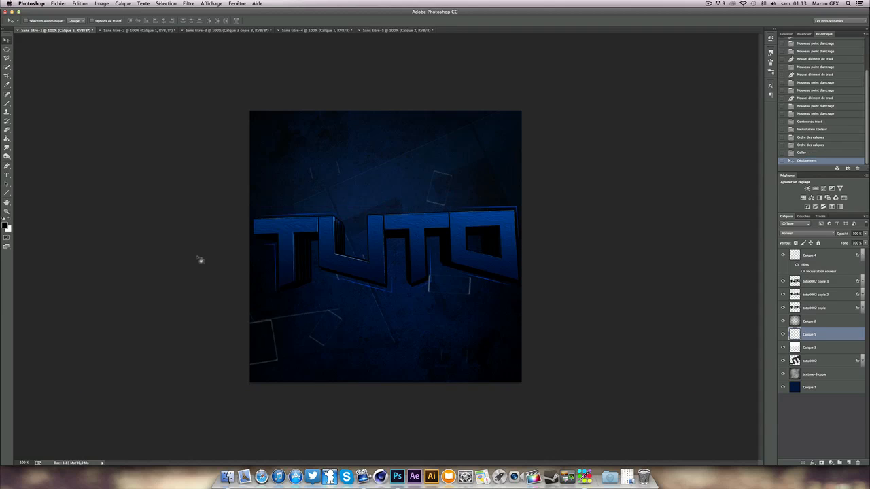
pyautogui.press('super+t')
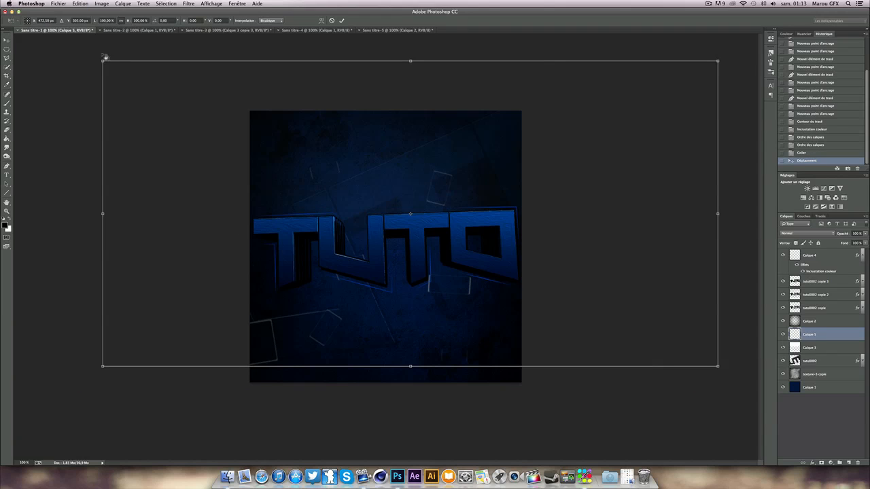
pyautogui.moveTo(135, 88); pyautogui.dragTo(322, 194)
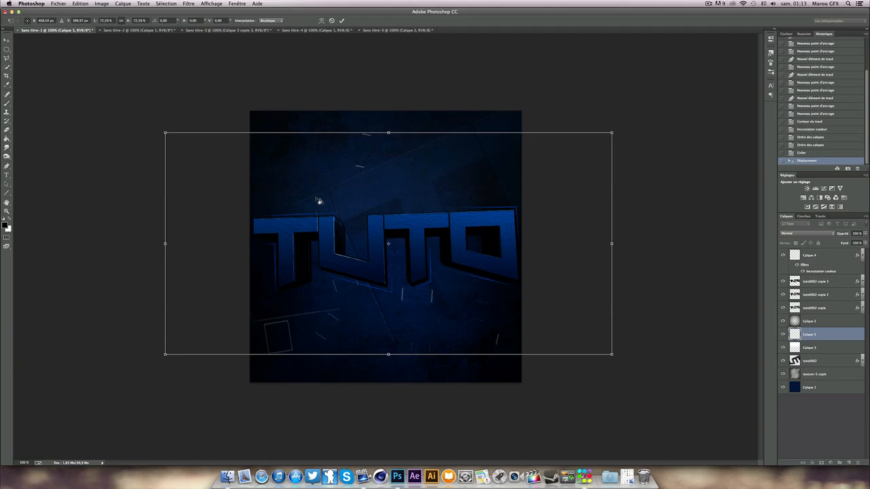
pyautogui.press('Return')
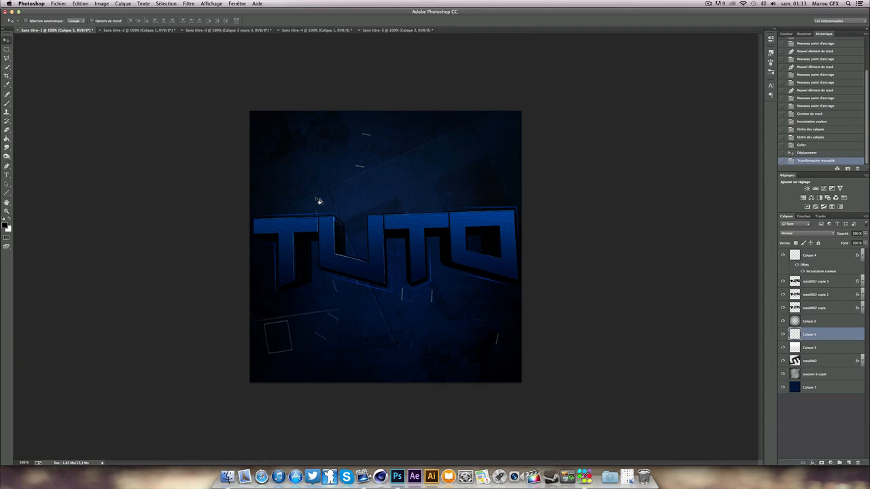
# Step: Duplicate the rectangle outlines layer Calque 5 twice and merge the three layers into one
pyautogui.press('super+j')
pyautogui.press('super+j')
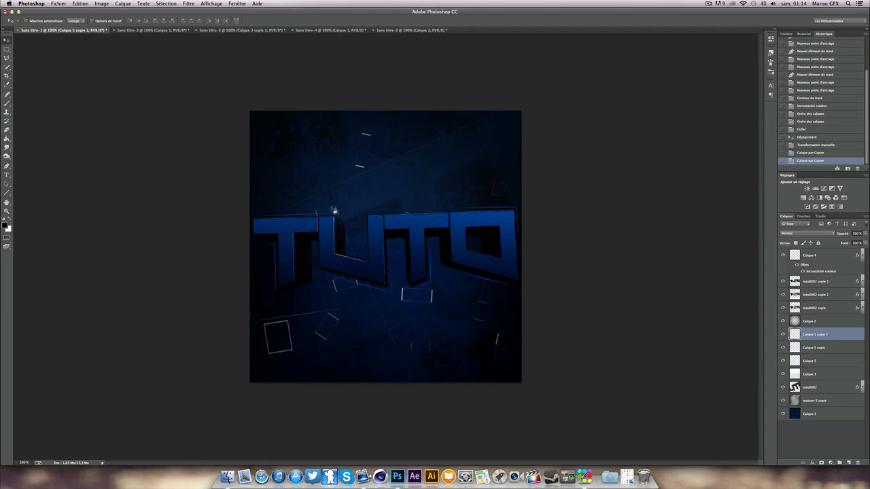
pyautogui.click(819, 363)
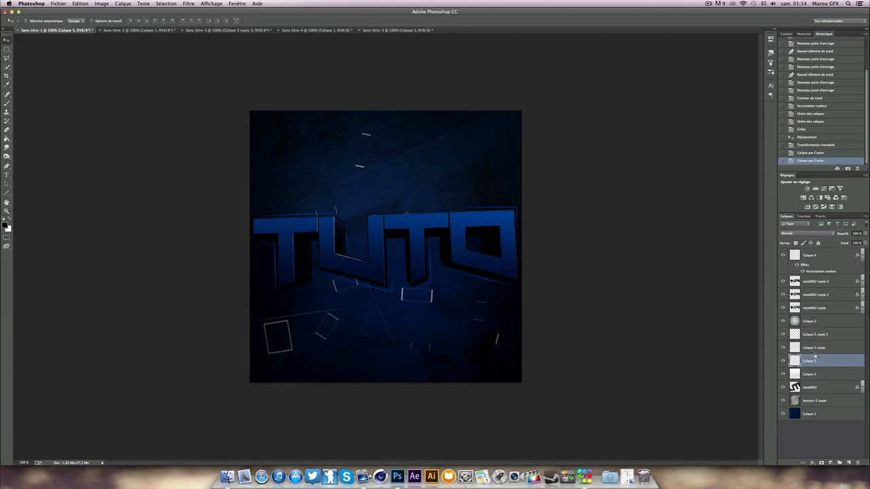
pyautogui.keyDown('shift'); pyautogui.click(823, 336); pyautogui.keyUp('shift')
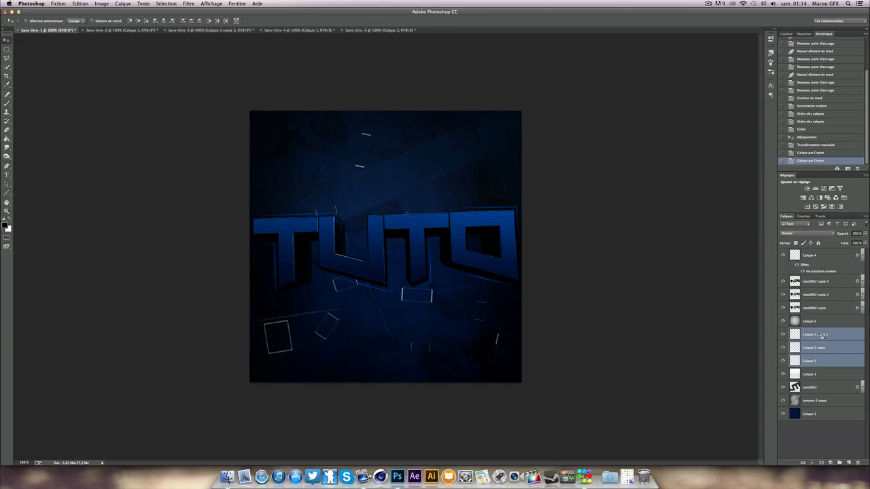
pyautogui.rightClick(813, 348)
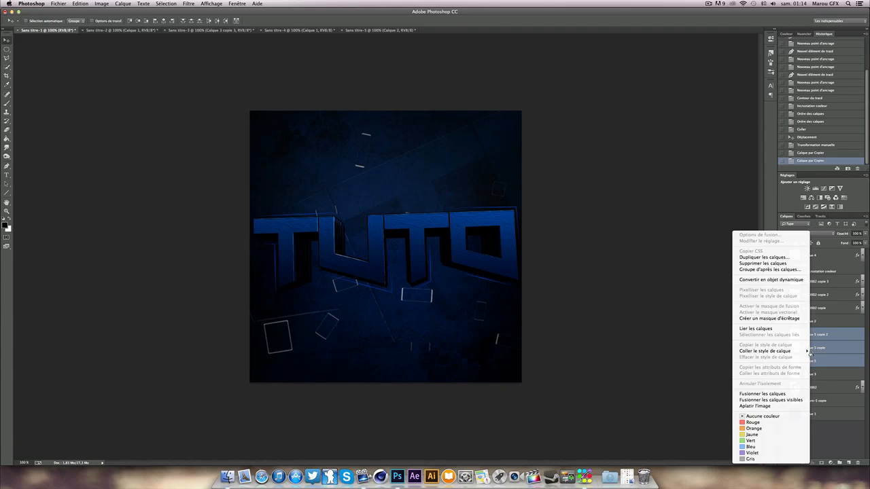
pyautogui.click(758, 394)
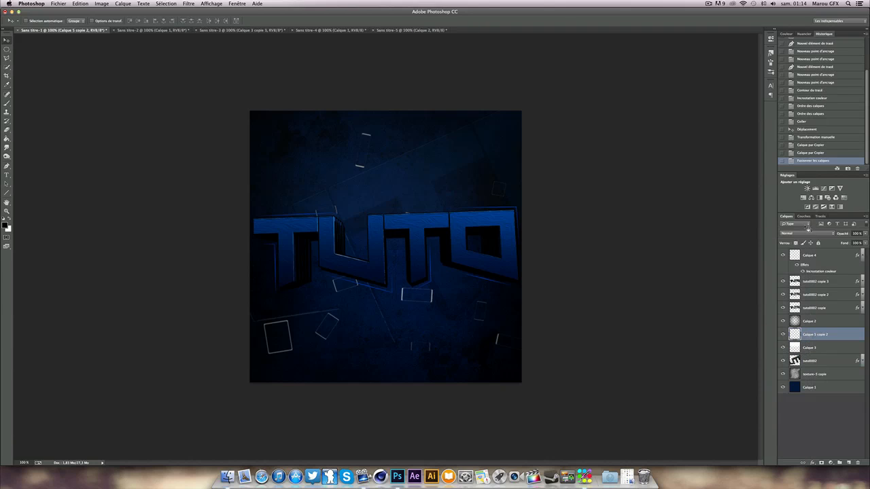
# Step: Duplicate the rectangle outlines layer Calque 5 copie 2, rotate the copy 180° and keep its opacity at 100%
pyautogui.press('super+j')
pyautogui.press('super+t')
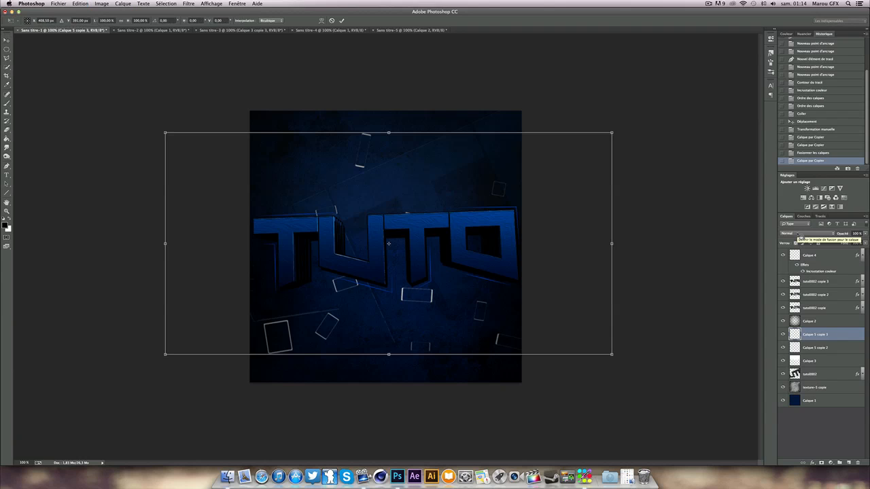
pyautogui.rightClick(455, 259)
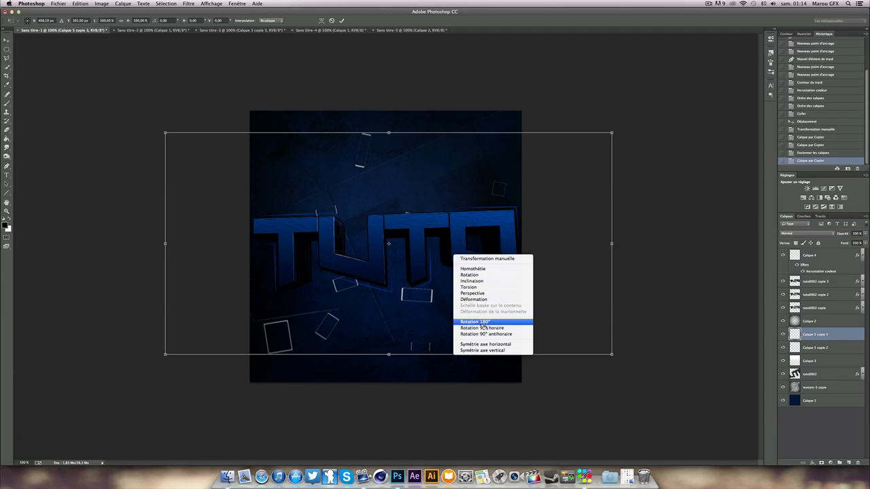
pyautogui.click(479, 324)
pyautogui.moveTo(477, 329); pyautogui.dragTo(467, 324)
pyautogui.press('Return')
pyautogui.click(861, 233)
pyautogui.moveTo(864, 241)
pyautogui.mouseDown()
pyautogui.moveTo(850, 241)
pyautogui.moveTo(866, 242)
pyautogui.mouseUp()
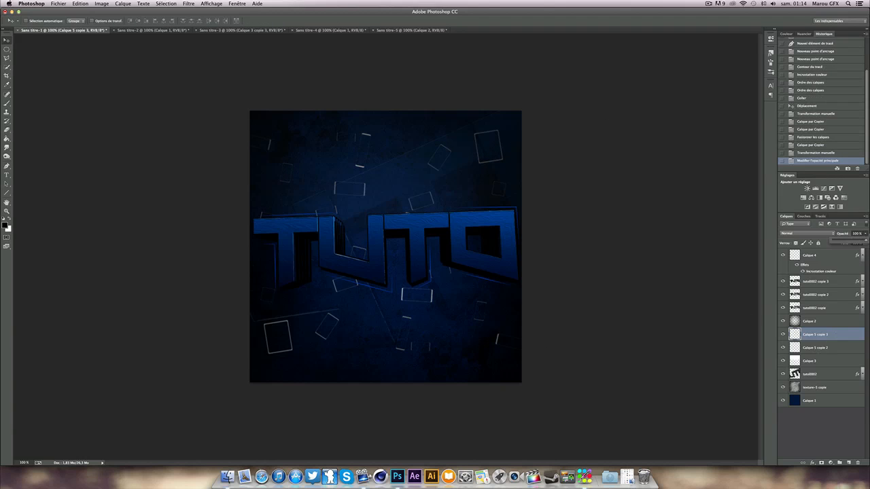
pyautogui.click(807, 233)
pyautogui.press('Escape')
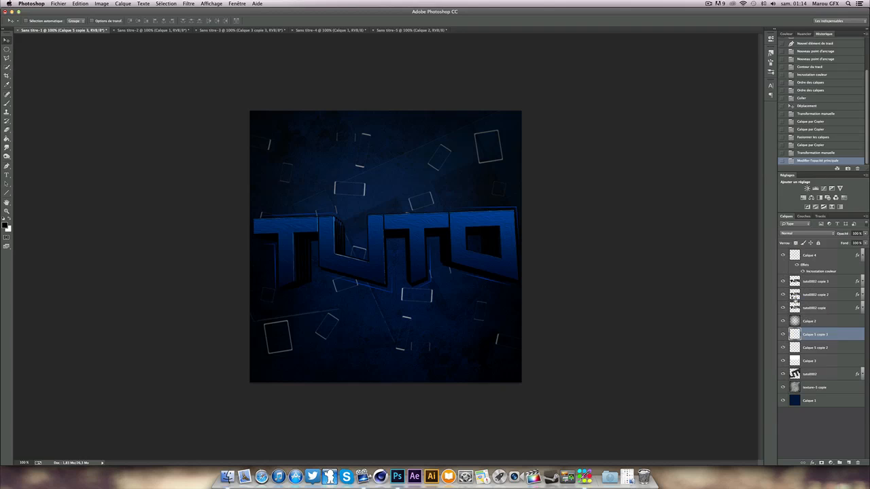
# Step: Set the blend mode of both rectangle outline layers, Calque 5 copie 2 and Calque 5 copie 3, to Incrustation
pyautogui.click(820, 347)
pyautogui.click(807, 233)
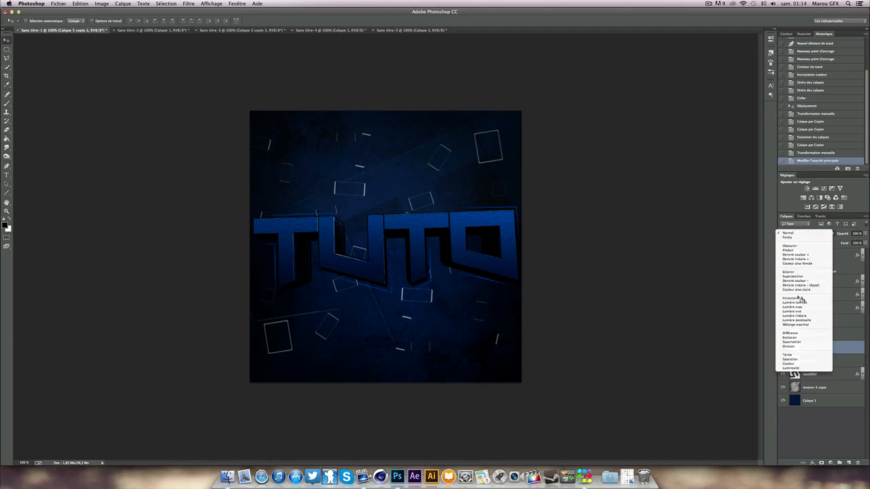
pyautogui.click(805, 306)
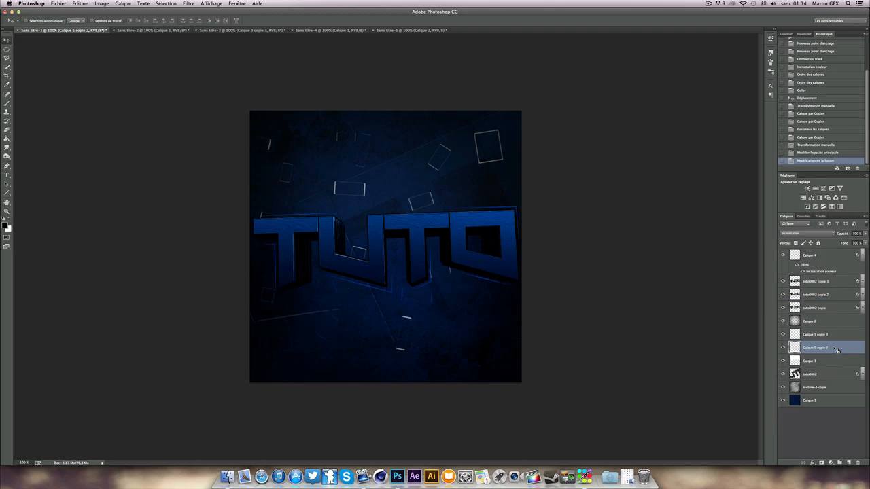
pyautogui.click(830, 337)
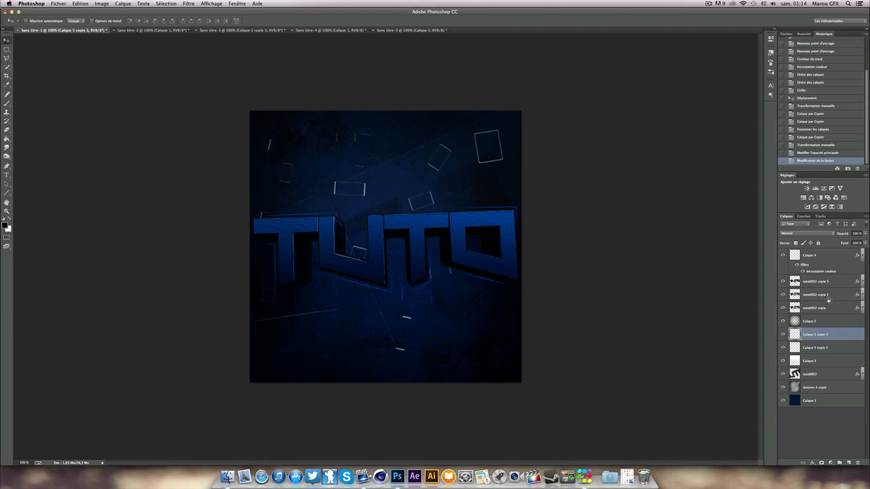
pyautogui.click(815, 234)
pyautogui.click(793, 299)
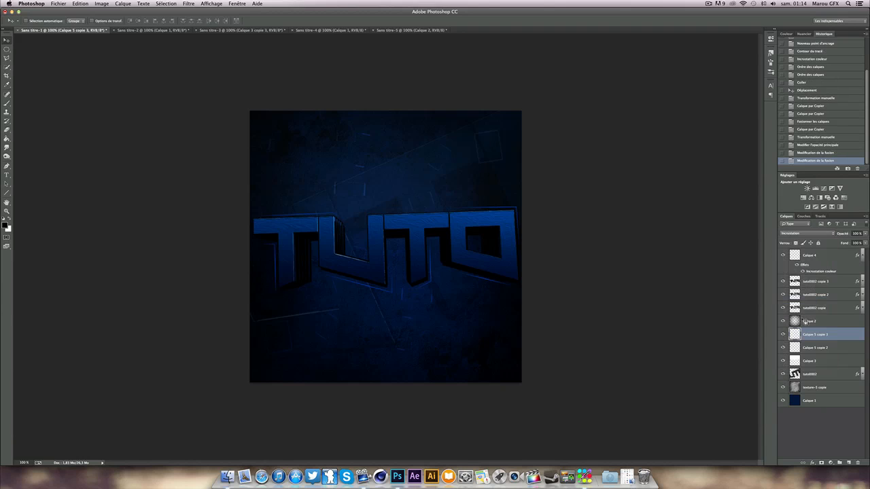
# Step: Reposition the two rectangle outline layers separately so their shapes sit differently around the text
pyautogui.click(806, 322)
pyautogui.click(811, 334)
pyautogui.click(816, 350)
pyautogui.moveTo(306, 189)
pyautogui.mouseDown()
pyautogui.moveTo(315, 198)
pyautogui.moveTo(301, 163)
pyautogui.moveTo(307, 175)
pyautogui.mouseUp()
pyautogui.click(819, 335)
pyautogui.moveTo(563, 311); pyautogui.dragTo(518, 316)
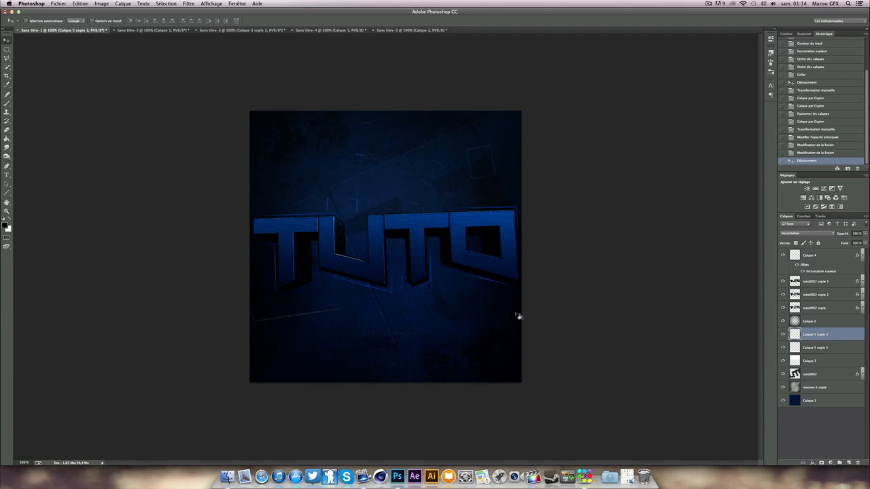
pyautogui.click(805, 352)
pyautogui.click(812, 339)
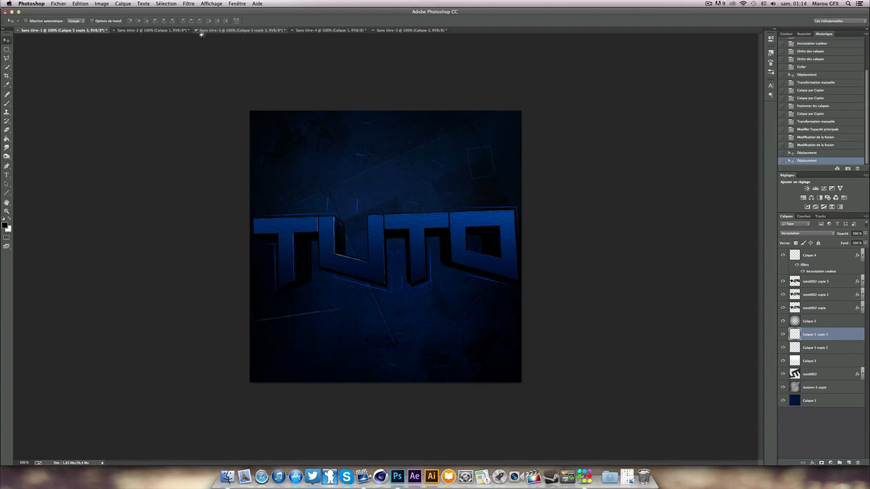
# Step: Merge the pasted binary code layers into one layer in Sans titre-1 and blend it in Incrustation mode
pyautogui.click(241, 30)
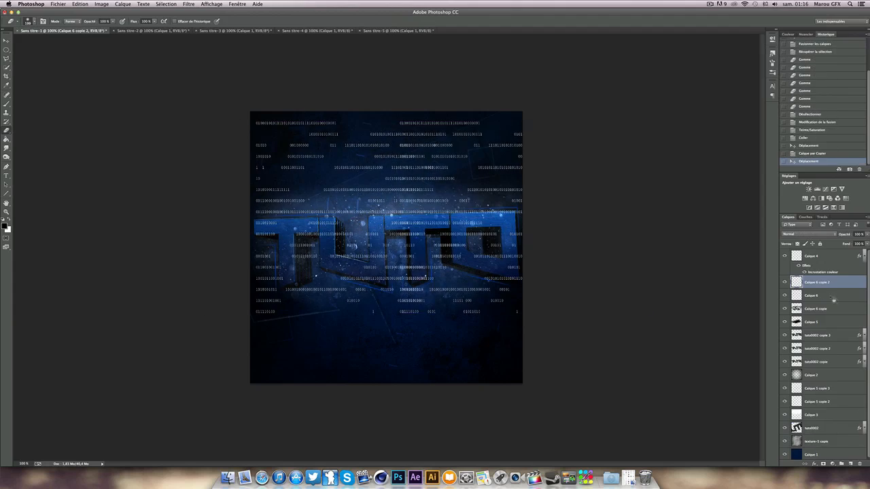
pyautogui.rightClick(805, 395)
pyautogui.click(805, 395)
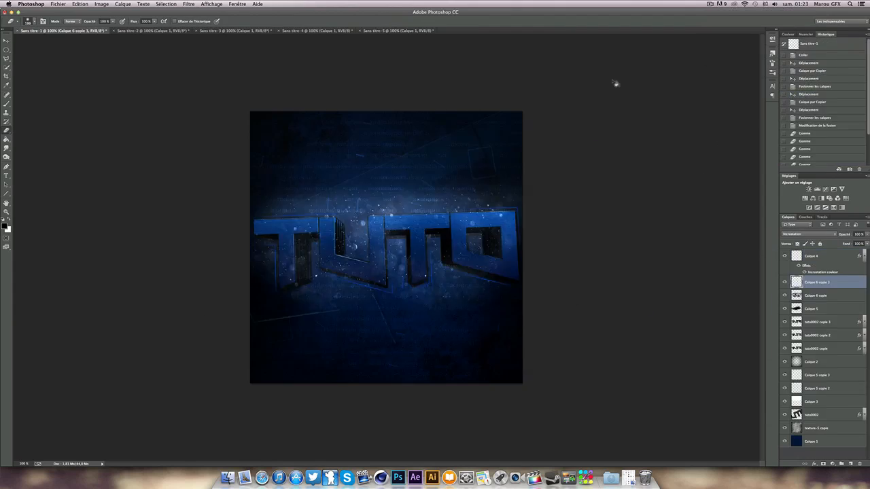
# Step: Paste the white particles on black, duplicate and merge them into one layer, and scale it to about 105%
pyautogui.press('super+v')
pyautogui.click(809, 235)
pyautogui.press('super+j')
pyautogui.keyDown('shift'); pyautogui.click(813, 297); pyautogui.keyUp('shift')
pyautogui.press('super+e')
pyautogui.press('super+t')
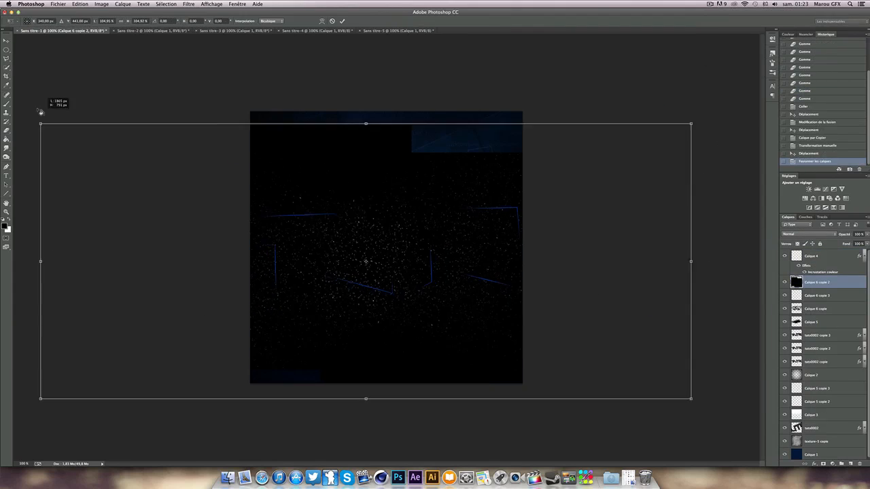
pyautogui.press('Return')
# Step: Place the particles layer below Calque 2, blend it as Densité linéaire - (Ajout) and lower its opacity to about 70%
pyautogui.moveTo(816, 282); pyautogui.dragTo(817, 369)
pyautogui.click(809, 235)
pyautogui.click(804, 289)
pyautogui.click(867, 235)
pyautogui.moveTo(866, 243); pyautogui.dragTo(857, 242)
pyautogui.click(711, 4)
pyautogui.click(731, 25)
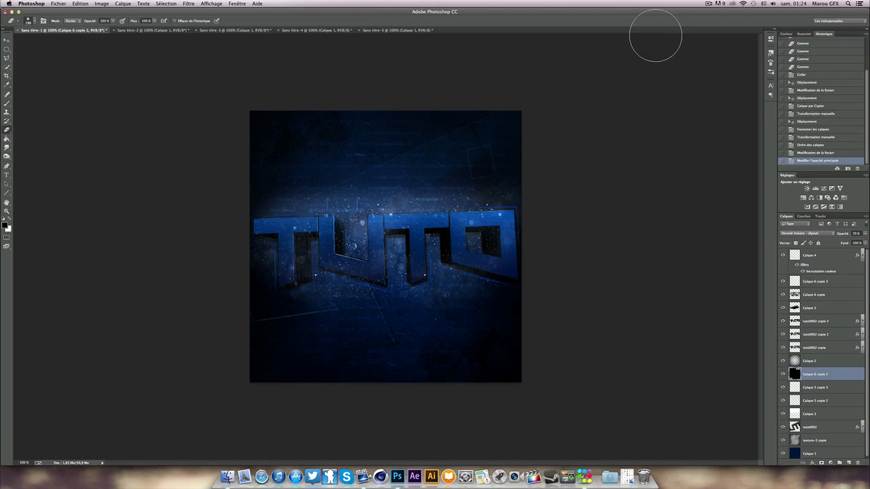
# Step: Collapse the effects of Calque 4 and group all layers from Calque 4 down to Calque 1
pyautogui.click(862, 255)
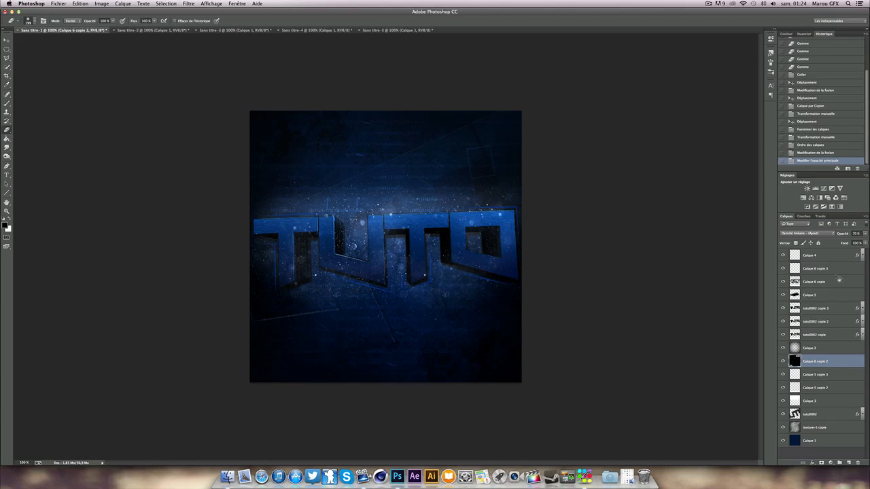
pyautogui.click(822, 255)
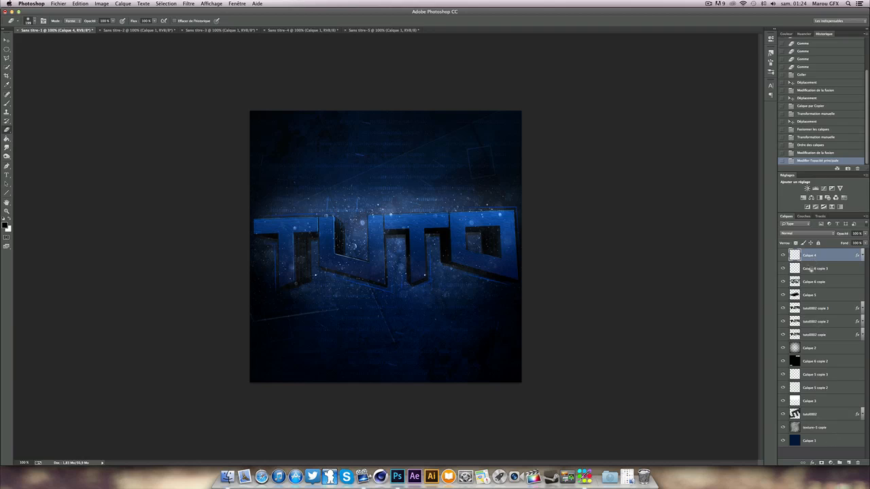
pyautogui.click(830, 457)
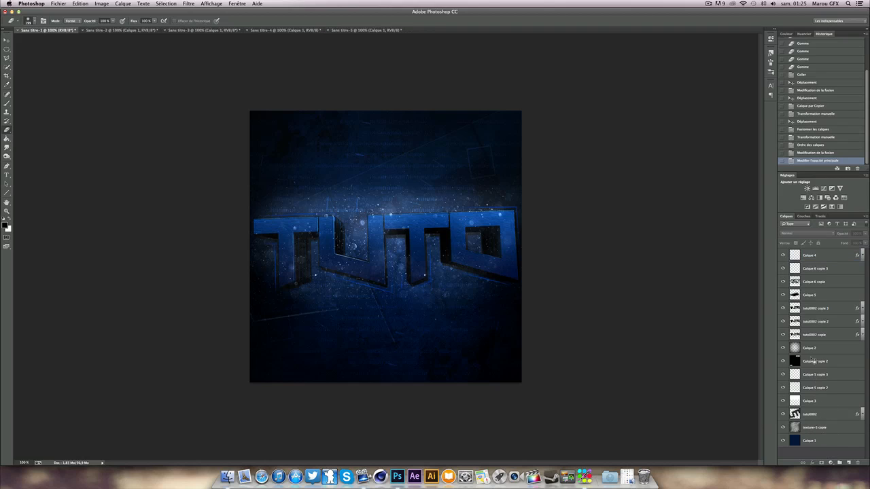
pyautogui.click(818, 259)
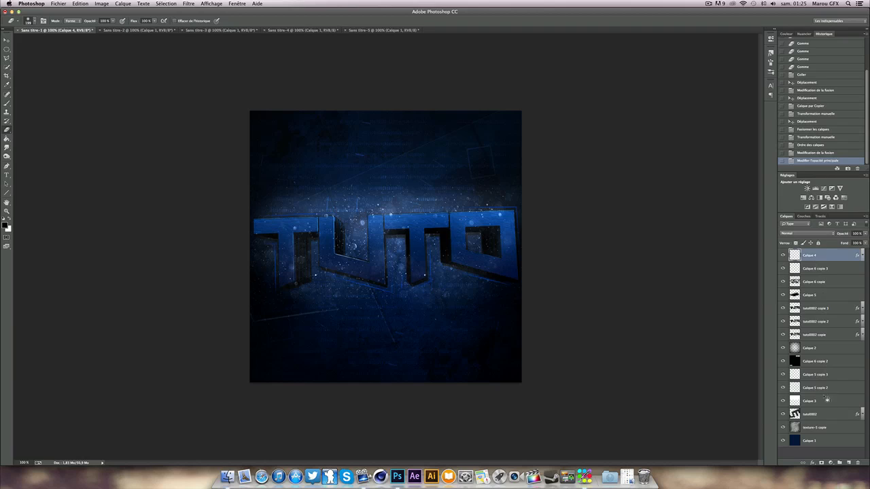
pyautogui.keyDown('shift'); pyautogui.click(831, 441); pyautogui.keyUp('shift')
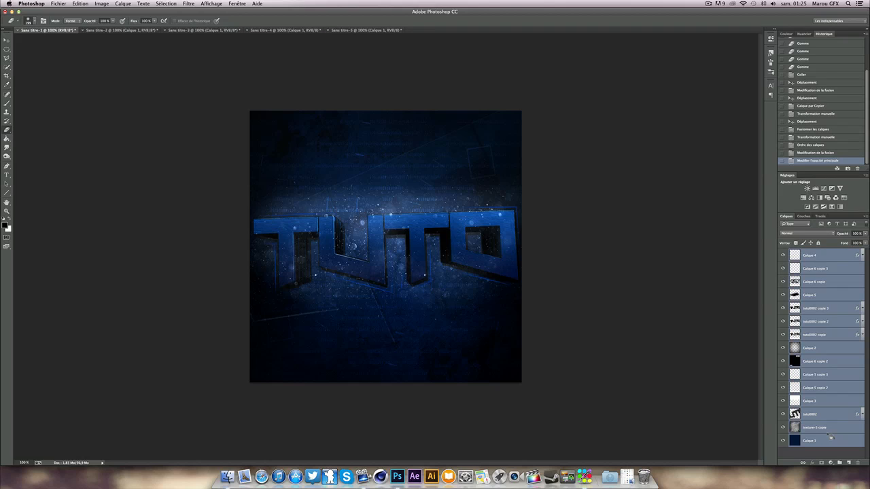
pyautogui.press('super+g')
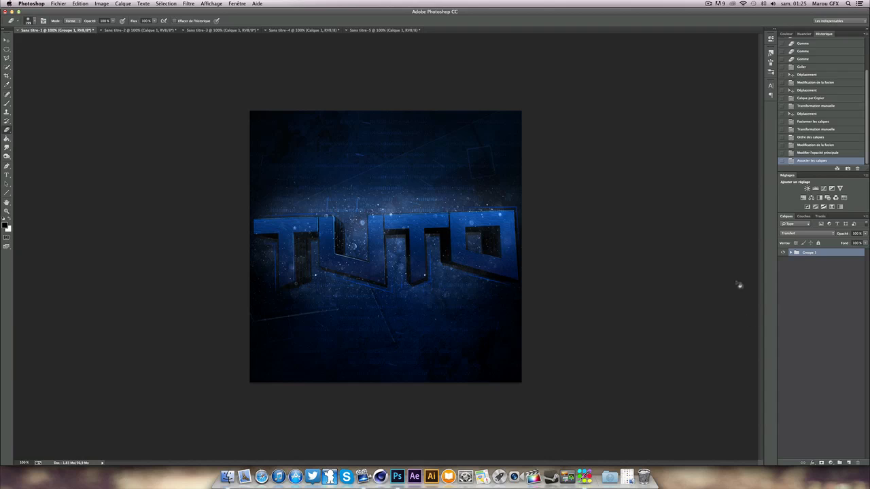
pyautogui.click(782, 253)
pyautogui.click(784, 254)
# Step: Add a Courbe de transfert de dégradé adjustment layer above Groupe 1 with a black-to-white gradient
pyautogui.click(832, 463)
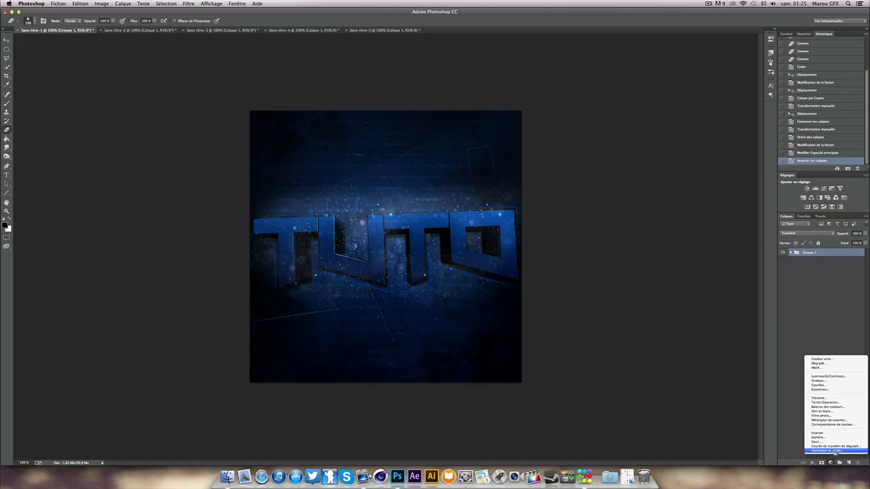
pyautogui.click(821, 328)
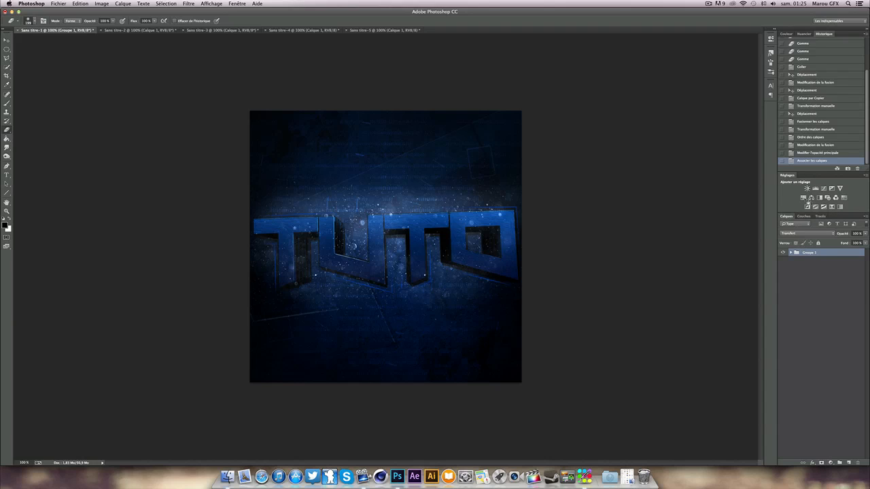
pyautogui.click(831, 464)
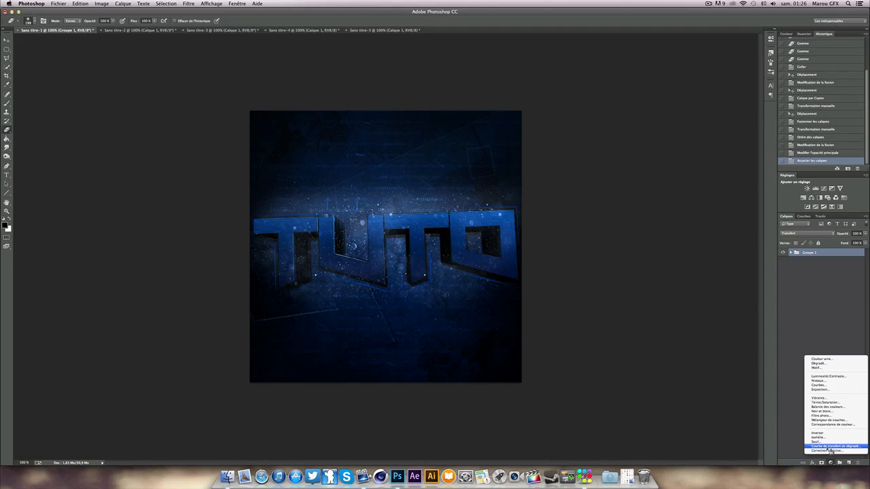
pyautogui.click(831, 446)
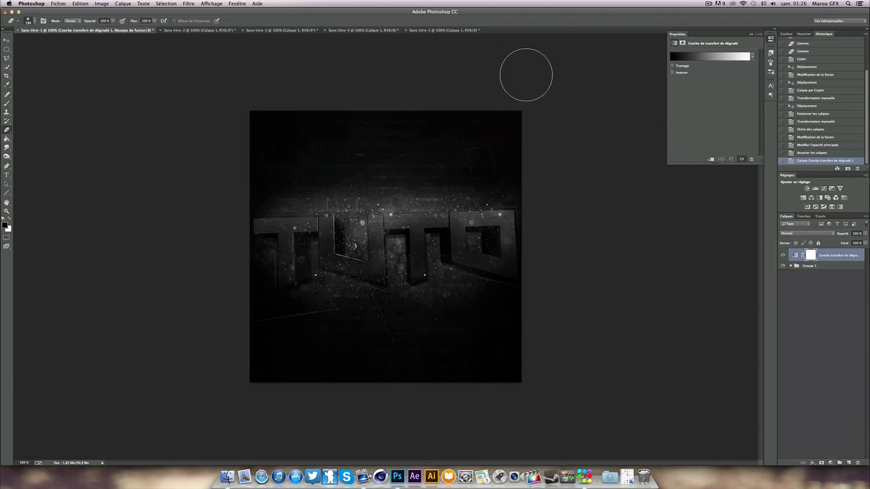
pyautogui.click(701, 57)
pyautogui.moveTo(636, 129)
pyautogui.mouseDown()
pyautogui.moveTo(638, 157)
pyautogui.moveTo(636, 128)
pyautogui.mouseUp()
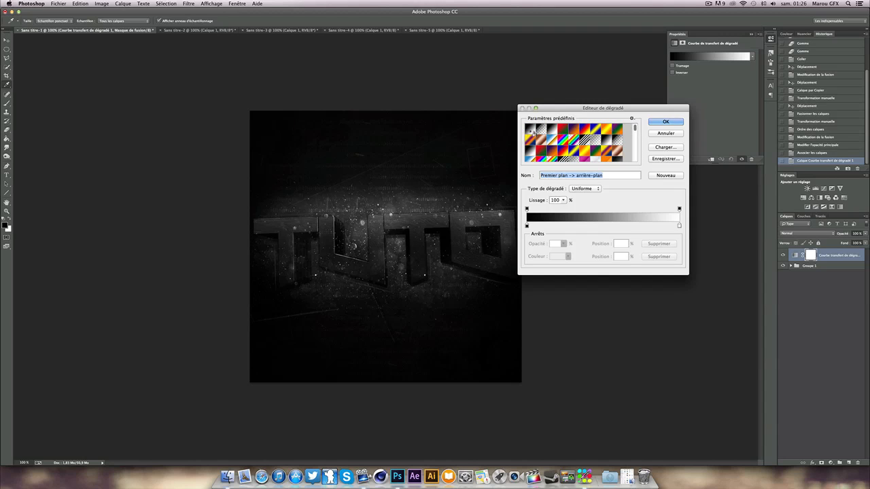
pyautogui.click(666, 123)
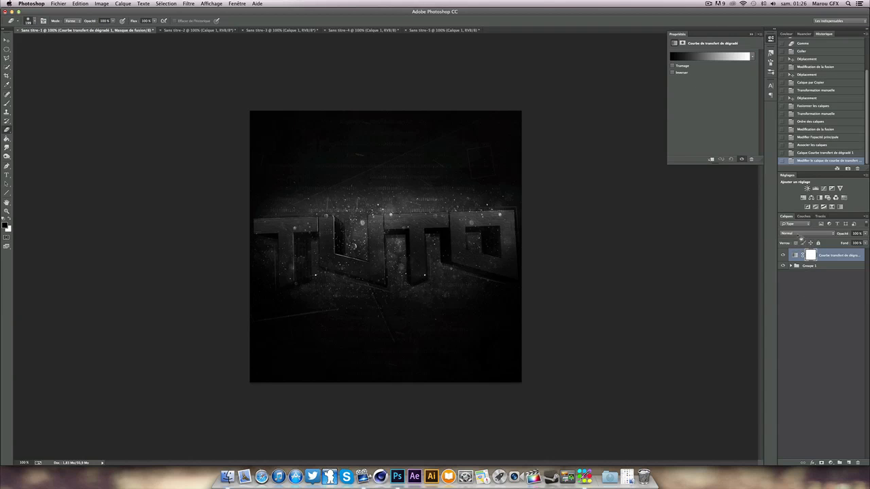
# Step: Blend the gradient map layer as Lumière tamisée at 55% opacity and compare the image with and without it
pyautogui.click(802, 233)
pyautogui.click(805, 303)
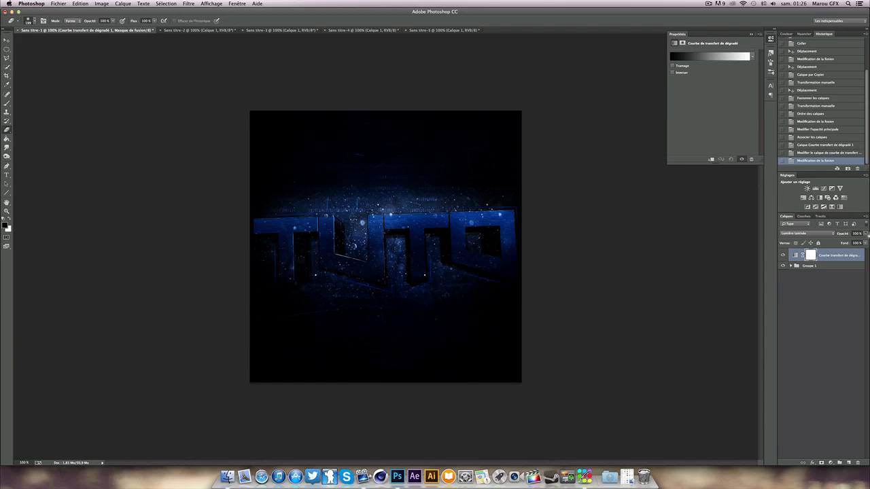
pyautogui.click(867, 234)
pyautogui.moveTo(859, 244); pyautogui.dragTo(853, 243)
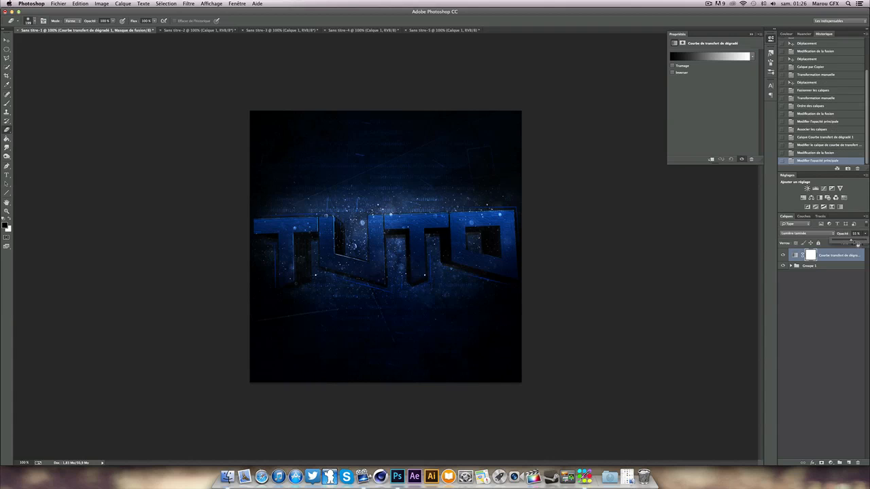
pyautogui.click(784, 256)
pyautogui.click(783, 255)
pyautogui.click(783, 256)
pyautogui.click(784, 256)
# Step: Add a Luminosité/Contraste adjustment layer with a brightness of about 43 and compare the image with and without it
pyautogui.click(830, 464)
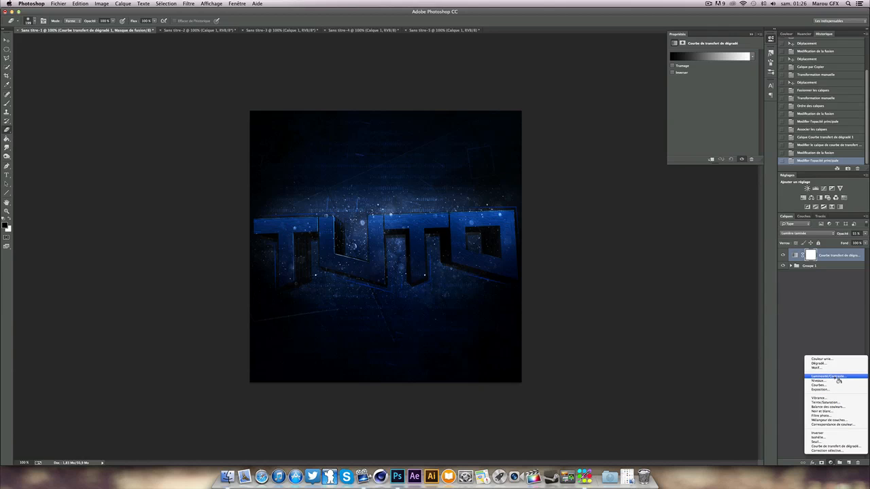
pyautogui.click(828, 375)
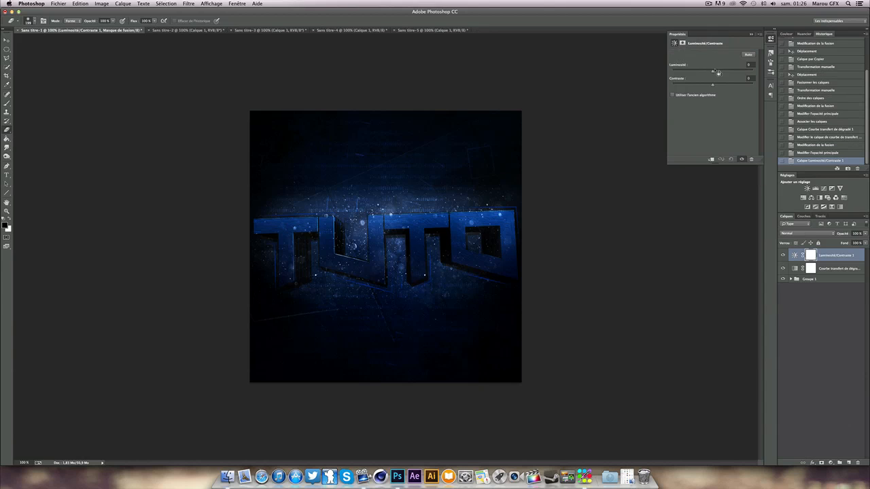
pyautogui.moveTo(723, 73); pyautogui.dragTo(728, 74)
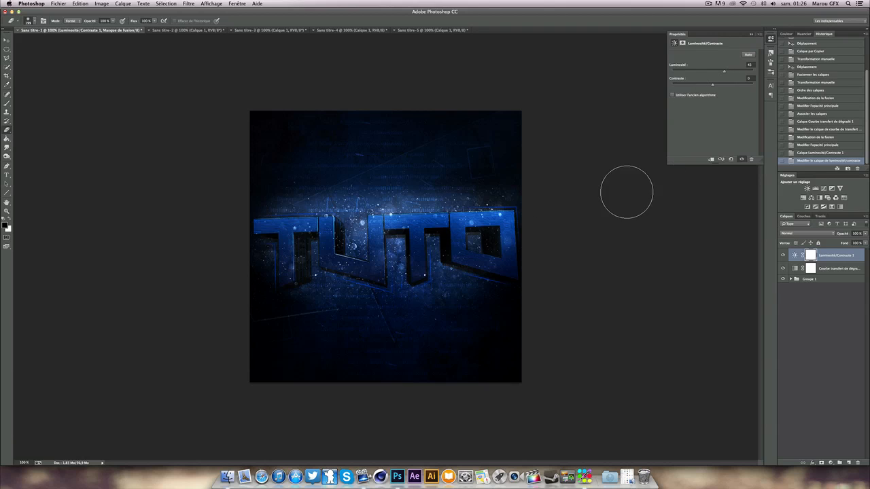
pyautogui.click(783, 256)
pyautogui.click(783, 255)
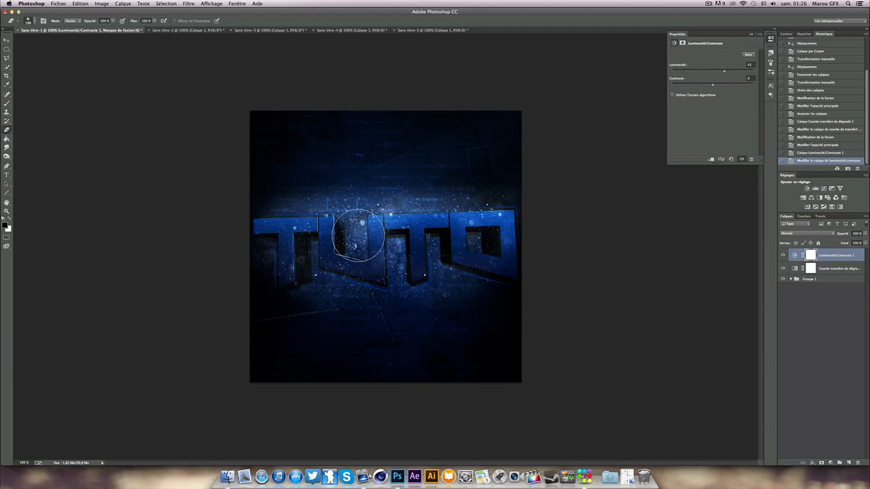
# Step: Erase parts of the Calque 5 effect inside Groupe 1 over the TUTO letters
pyautogui.click(792, 279)
pyautogui.click(817, 314)
pyautogui.click(358, 245)
pyautogui.click(432, 250)
pyautogui.click(507, 244)
pyautogui.click(285, 254)
pyautogui.click(285, 253)
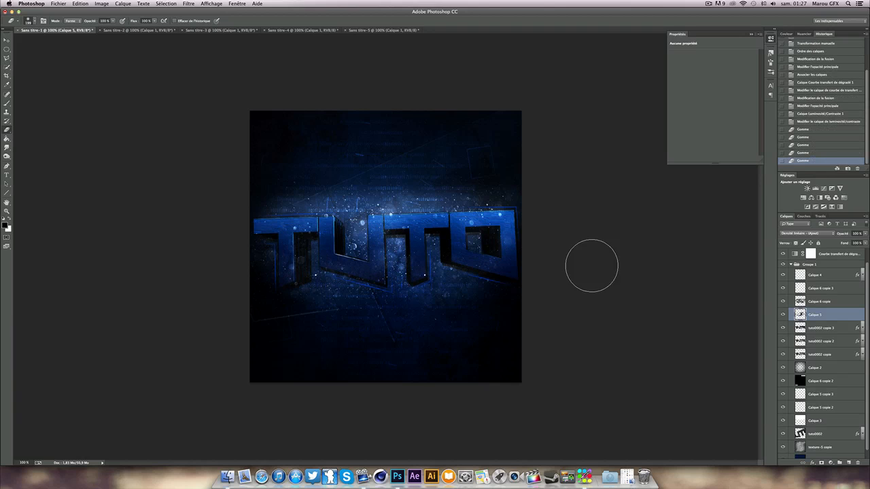
# Step: Collapse Groupe 1, compare the image with and without the gradient map, and select that adjustment layer
pyautogui.click(794, 264)
pyautogui.click(791, 265)
pyautogui.click(782, 269)
pyautogui.click(782, 268)
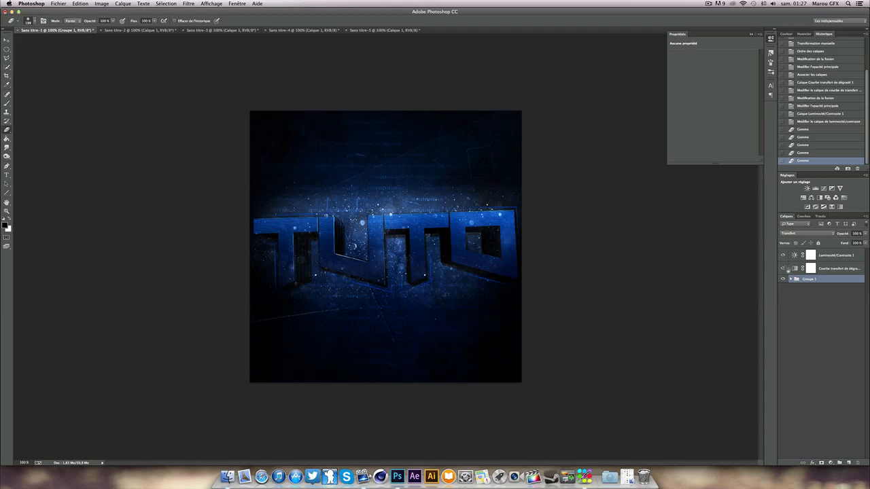
pyautogui.click(810, 269)
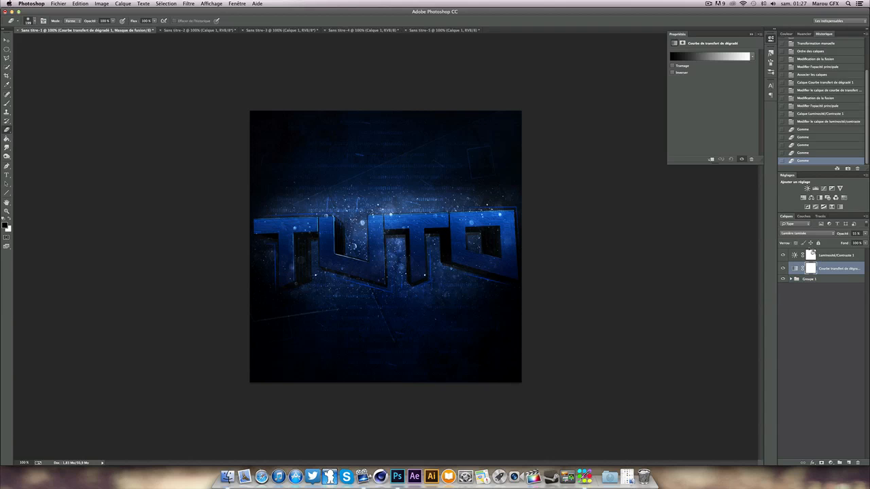
# Step: Raise the opacity of the lower gradient map adjustment layer to about 65%
pyautogui.click(812, 253)
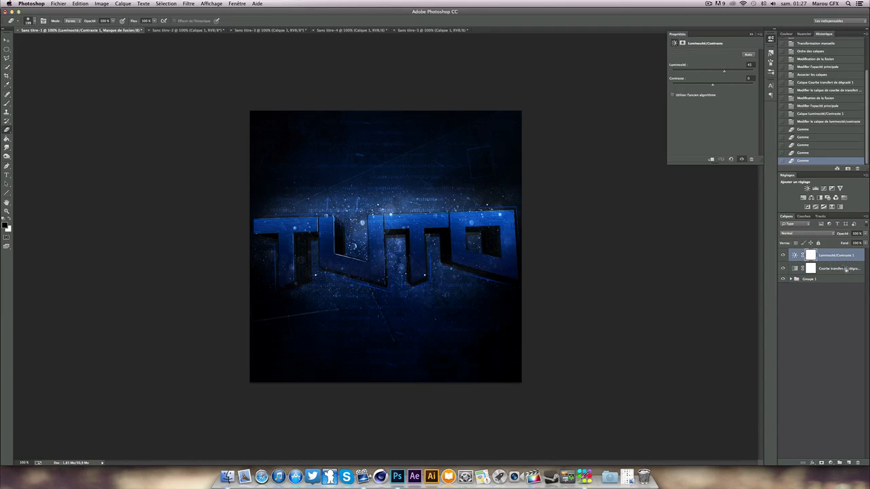
pyautogui.click(847, 271)
pyautogui.moveTo(865, 233); pyautogui.dragTo(859, 243)
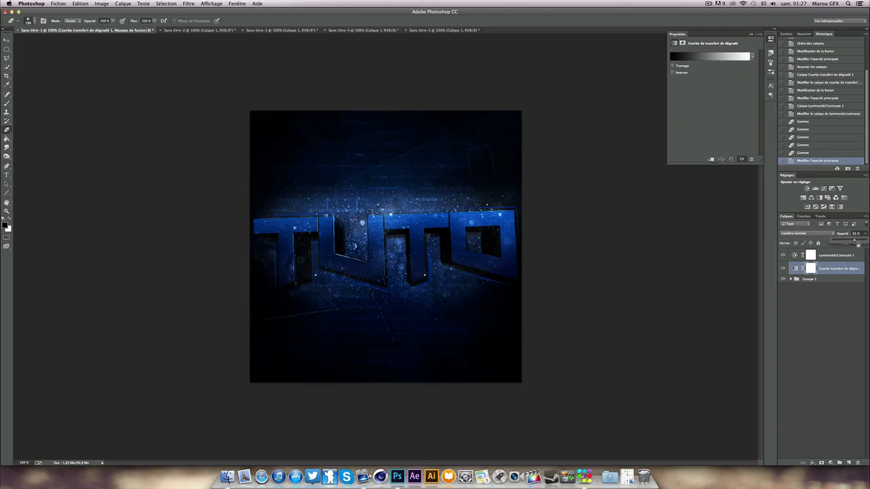
# Step: Create a new layer above Groupe 1 and select the canvas's upper-left diagonal half with the Polygonal Lasso
pyautogui.click(819, 278)
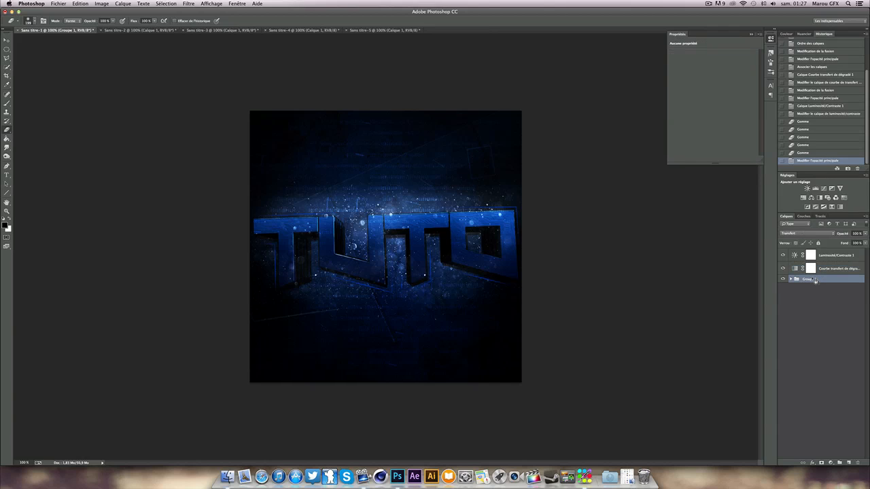
pyautogui.click(848, 462)
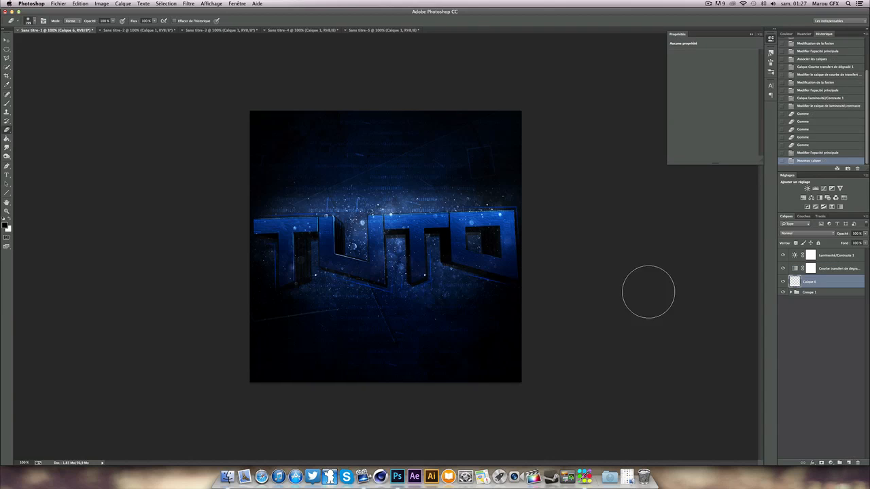
pyautogui.click(8, 59)
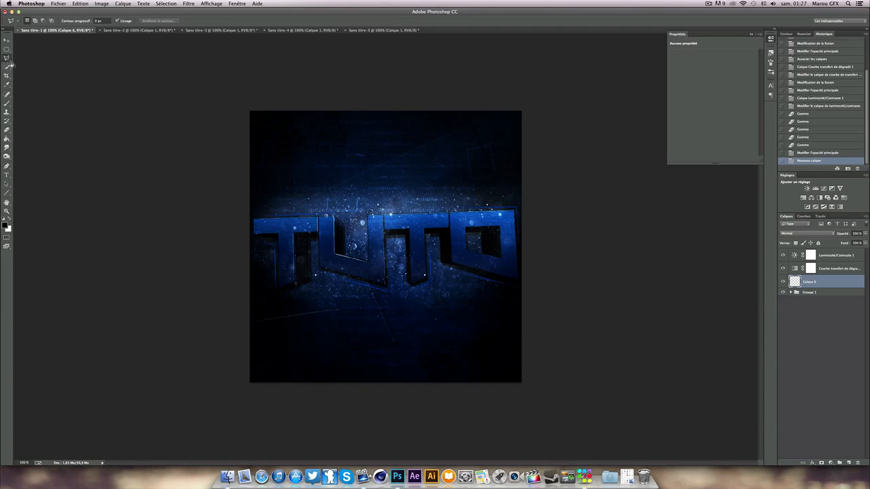
pyautogui.click(522, 111)
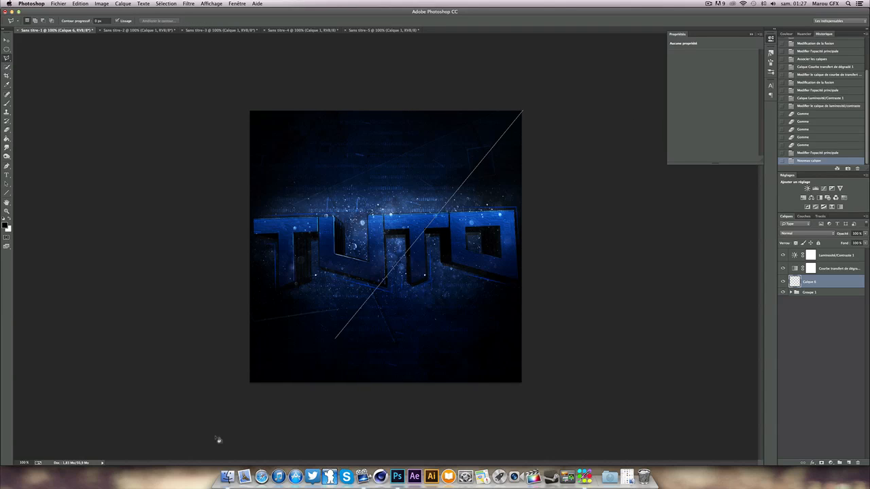
pyautogui.click(179, 454)
pyautogui.click(216, 93)
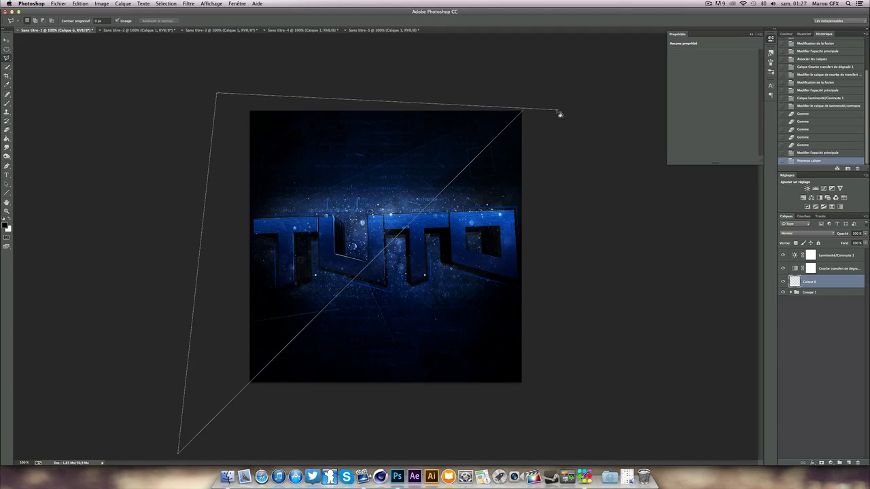
pyautogui.click(527, 111)
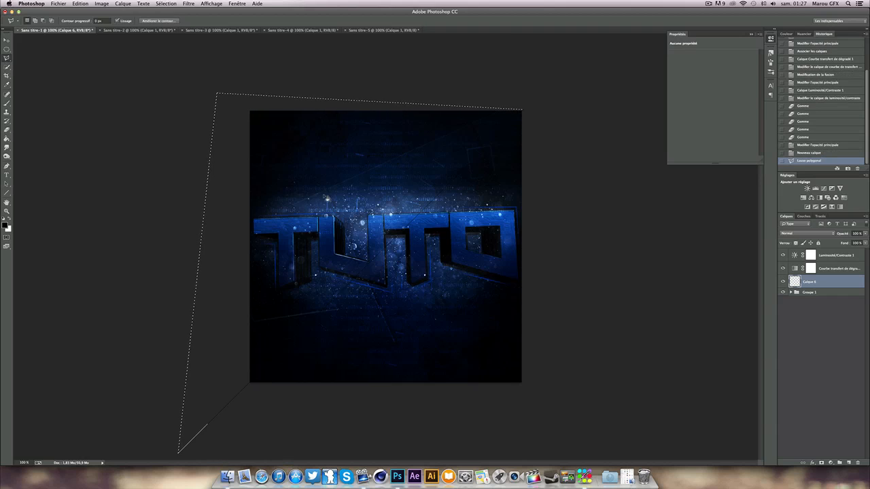
# Step: Fill the diagonal selection with white, deselect it, lower Calque 6 to 3% opacity and compare the image with and without it
pyautogui.press('g')
pyautogui.press('x')
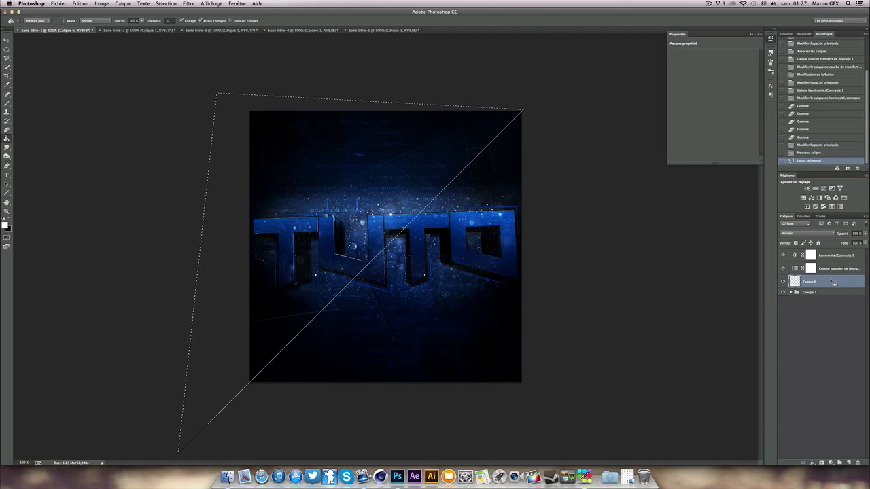
pyautogui.click(361, 208)
pyautogui.click(166, 3)
pyautogui.click(177, 23)
pyautogui.moveTo(865, 234); pyautogui.dragTo(836, 245)
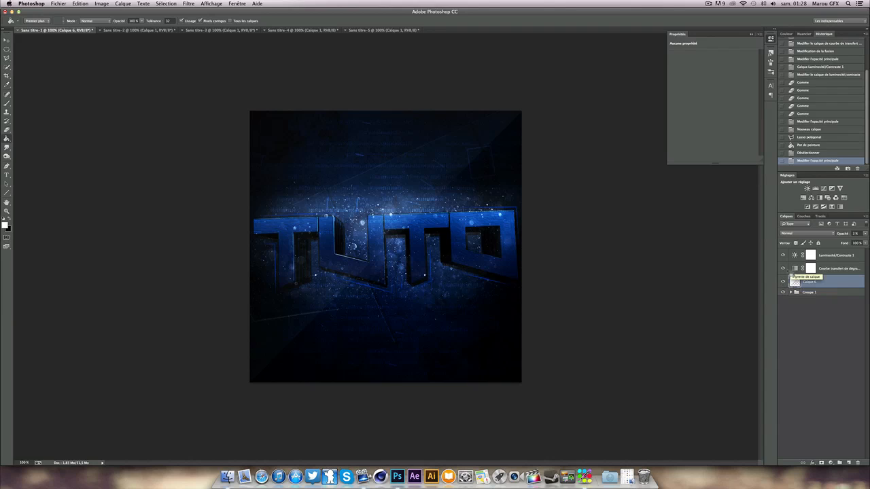
pyautogui.moveTo(784, 282)
pyautogui.mouseDown()
pyautogui.moveTo(787, 256)
pyautogui.moveTo(785, 282)
pyautogui.mouseUp()
# Step: Add a Vibrance adjustment layer above Luminosité/Contraste 1 with vibrance set to +31
pyautogui.click(825, 261)
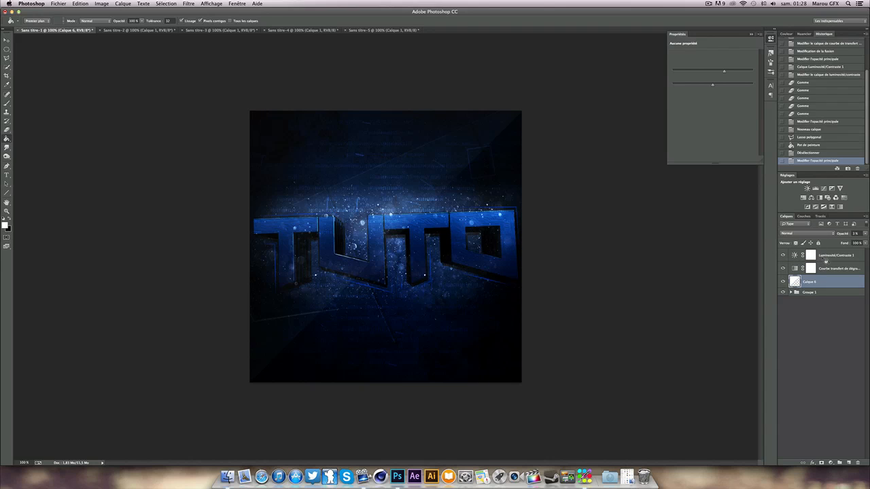
pyautogui.click(831, 463)
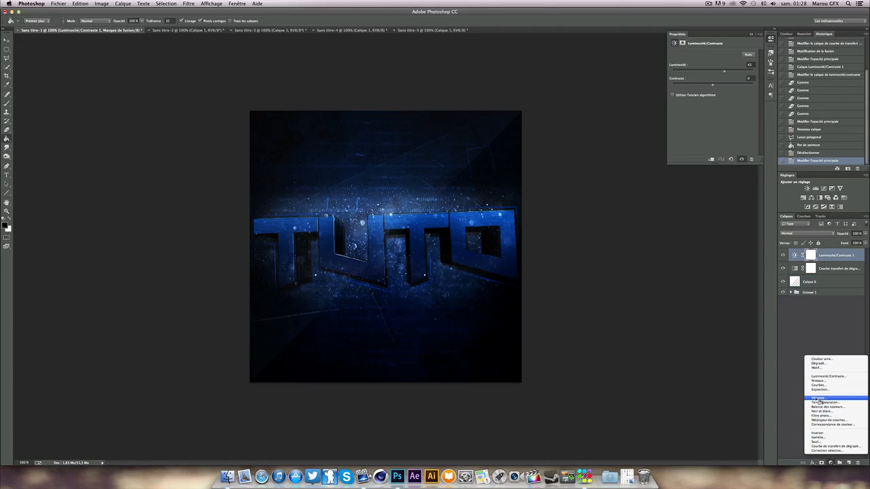
pyautogui.click(818, 398)
pyautogui.click(725, 63)
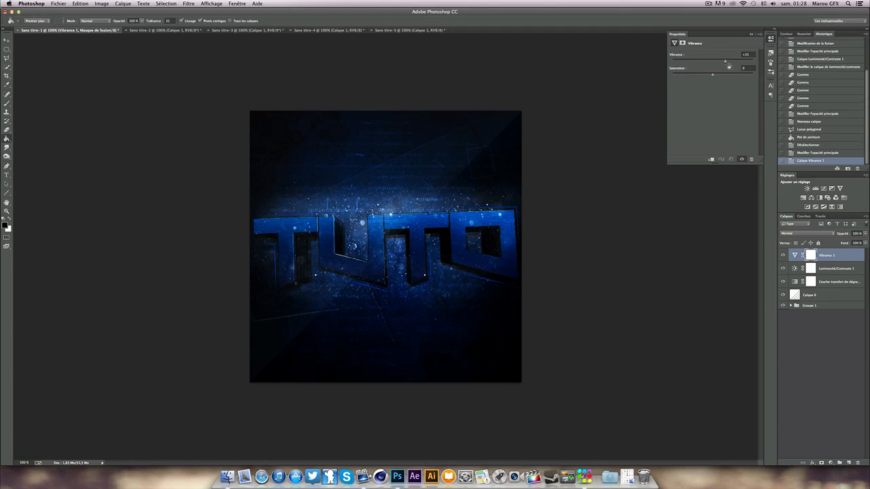
pyautogui.moveTo(728, 66); pyautogui.dragTo(729, 66)
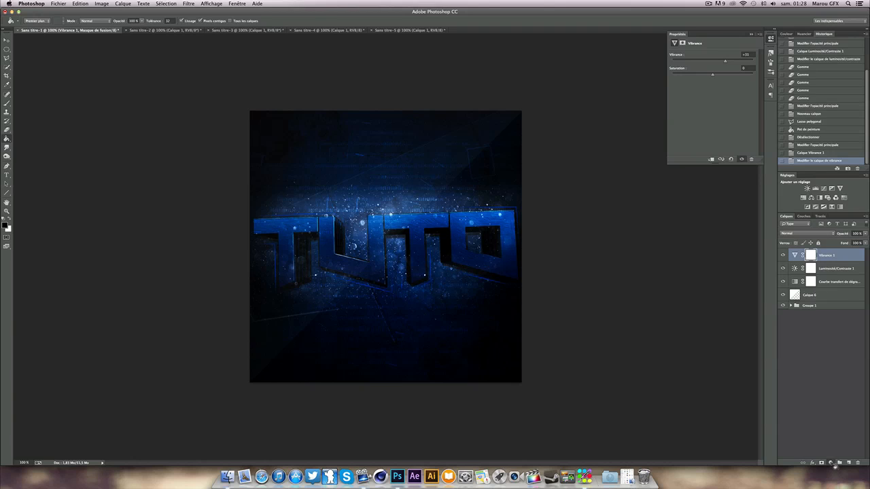
# Step: Add a Courbes adjustment layer and shape its RGB curve with one shadow point and one highlight point near input 208, output 212
pyautogui.click(830, 462)
pyautogui.click(819, 384)
pyautogui.moveTo(706, 116); pyautogui.dragTo(709, 121)
pyautogui.click(738, 85)
pyautogui.moveTo(741, 87); pyautogui.dragTo(742, 84)
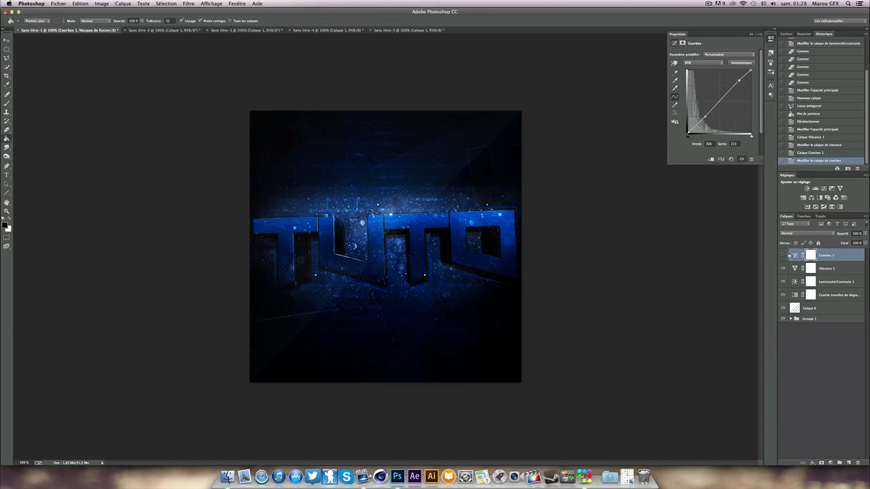
# Step: Raise the black point of the Bleu curve to about 12 and lower its midtones to input 140, output 125
pyautogui.click(718, 63)
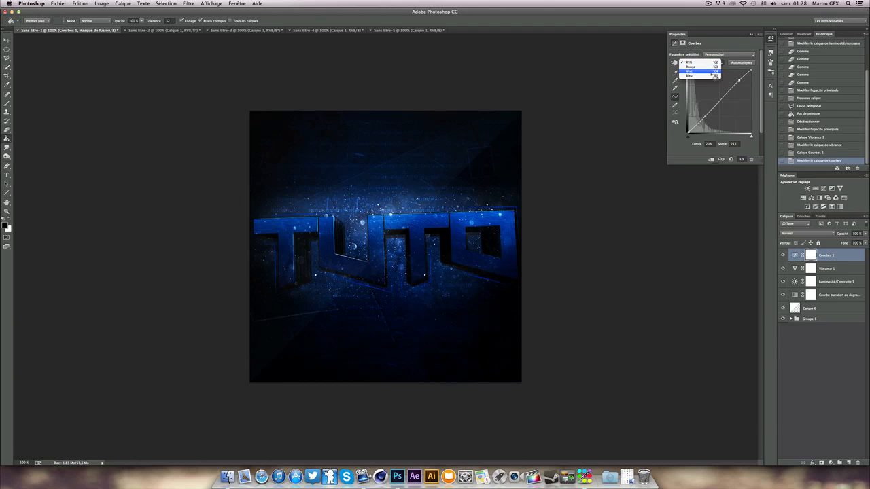
pyautogui.click(690, 75)
pyautogui.moveTo(687, 134); pyautogui.dragTo(688, 128)
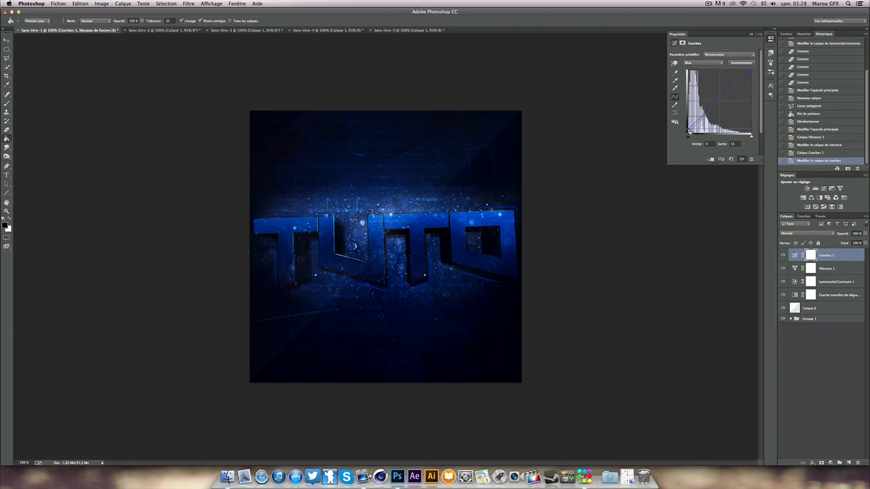
pyautogui.moveTo(727, 101); pyautogui.dragTo(727, 109)
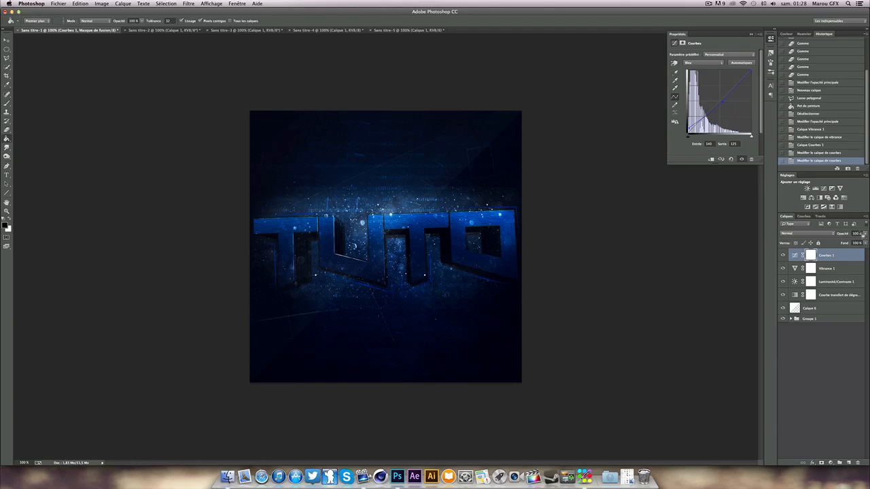
# Step: Add a second gradient map adjustment layer above Courbes 1 and blend it as Densité linéaire - (Ajout)
pyautogui.click(832, 462)
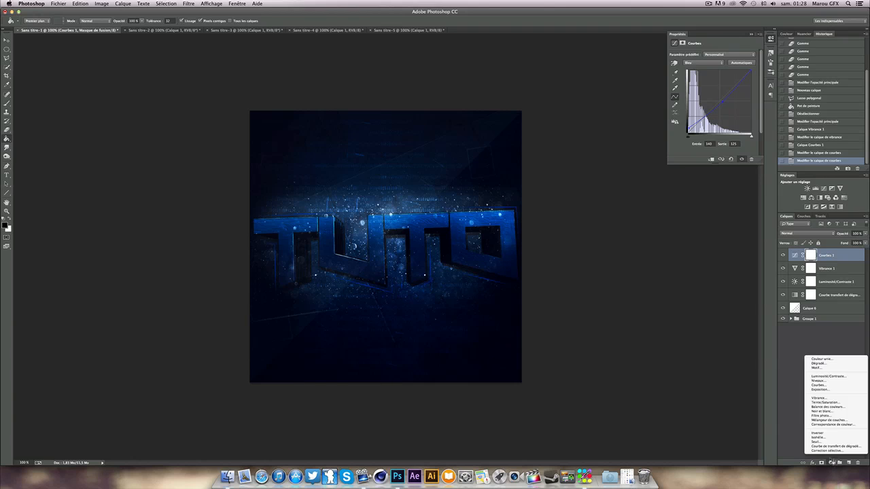
pyautogui.click(825, 446)
pyautogui.click(797, 233)
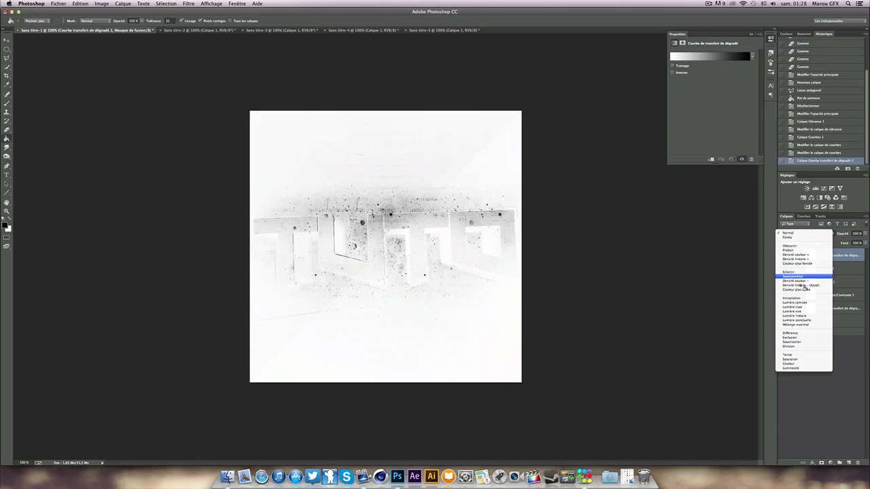
pyautogui.click(812, 286)
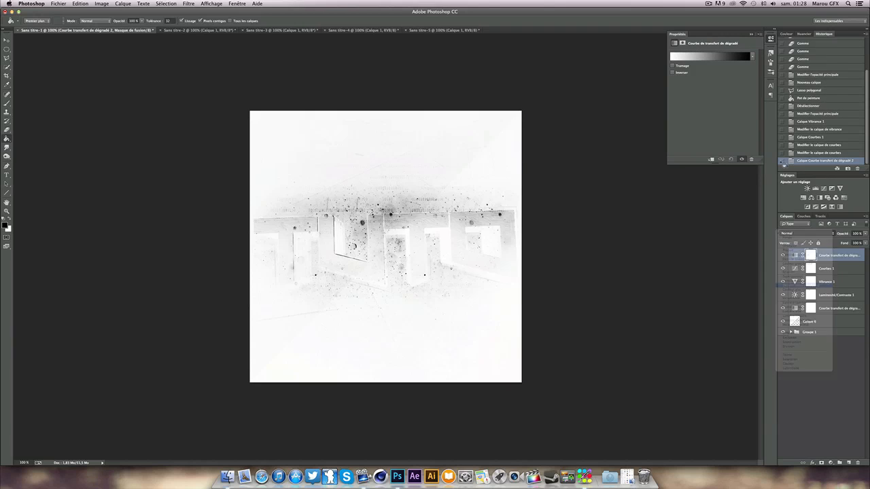
# Step: Invert the new gradient map, reduce its layer opacity to about 59% and compare the image with and without it
pyautogui.click(686, 73)
pyautogui.click(865, 233)
pyautogui.moveTo(862, 239)
pyautogui.mouseDown()
pyautogui.moveTo(843, 243)
pyautogui.moveTo(855, 243)
pyautogui.mouseUp()
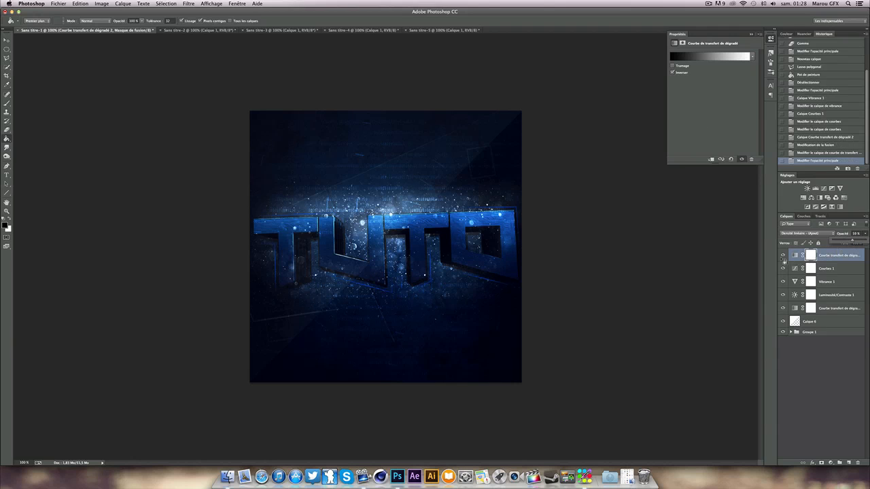
pyautogui.click(782, 255)
# Step: Lower the opacity of Calque 6 to 2%, deselect the layer and compare the image with and without the diagonal shape
pyautogui.click(785, 323)
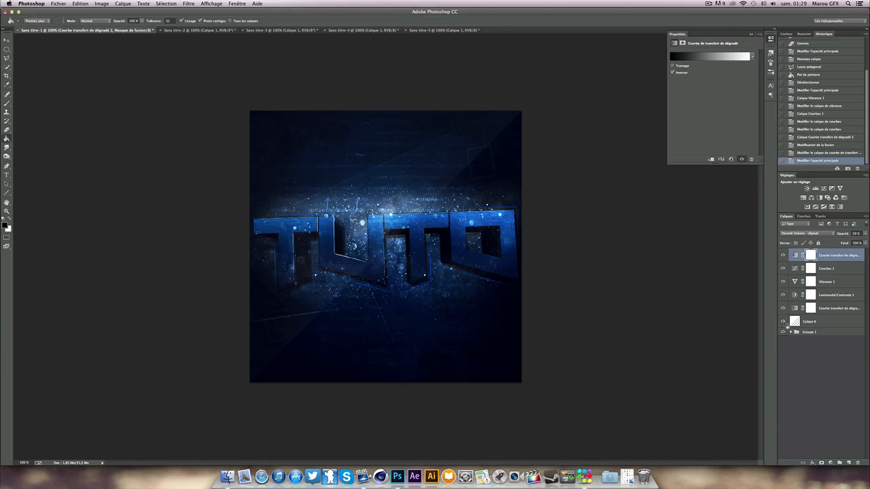
pyautogui.moveTo(787, 325)
pyautogui.mouseDown()
pyautogui.moveTo(786, 256)
pyautogui.moveTo(789, 326)
pyautogui.mouseUp()
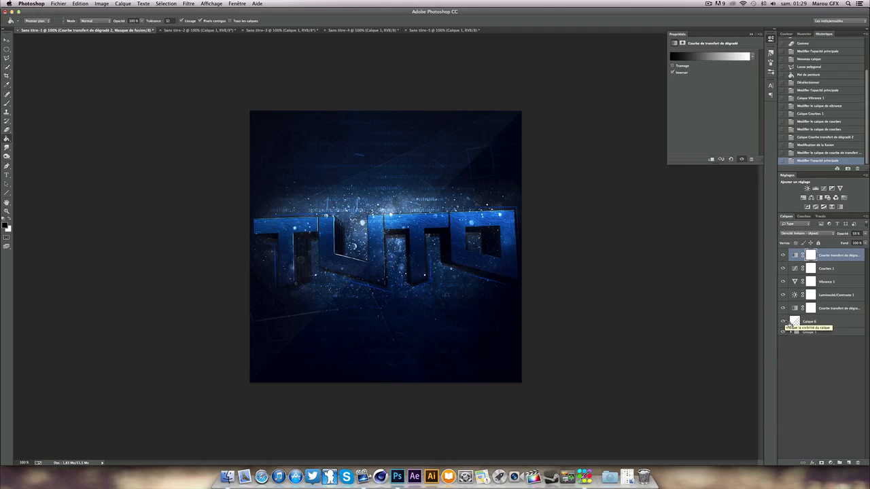
pyautogui.click(805, 322)
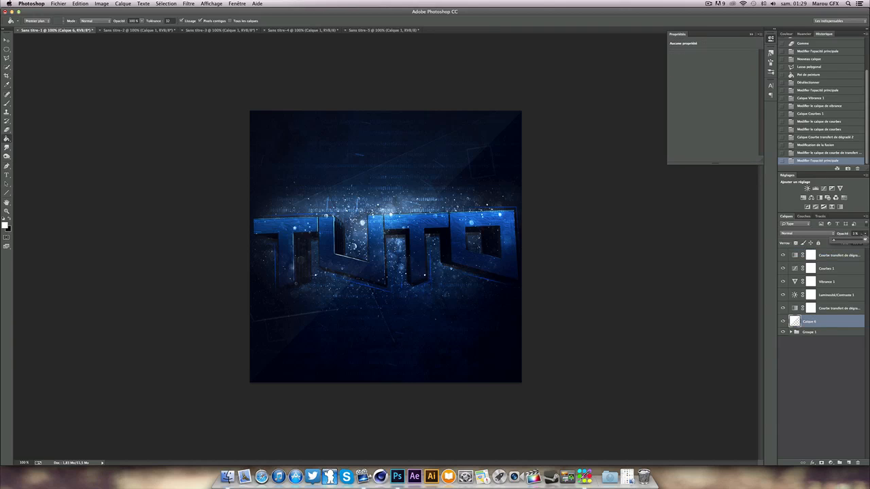
pyautogui.write('20')
pyautogui.press('Return')
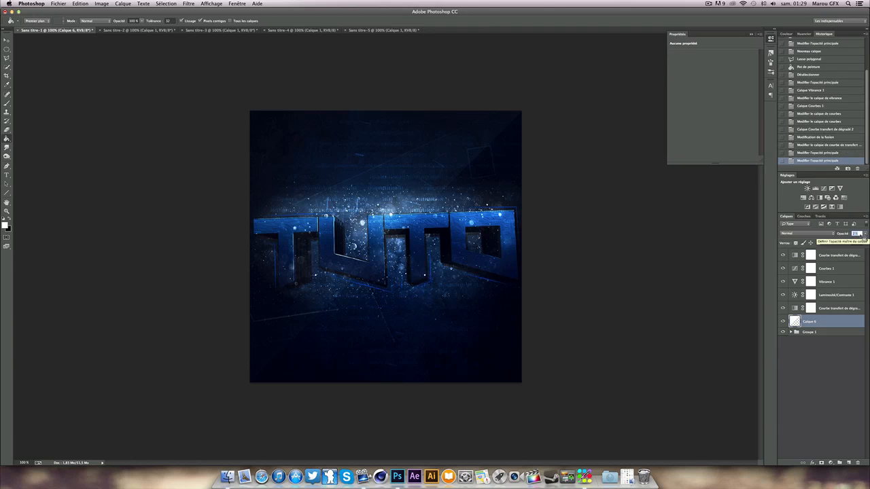
pyautogui.click(816, 359)
pyautogui.moveTo(784, 322)
pyautogui.mouseDown()
pyautogui.moveTo(785, 257)
pyautogui.moveTo(783, 325)
pyautogui.mouseUp()
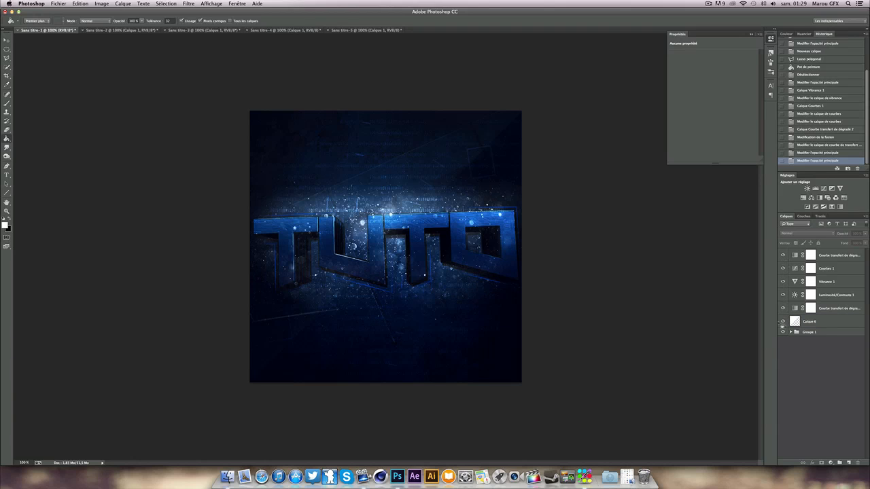